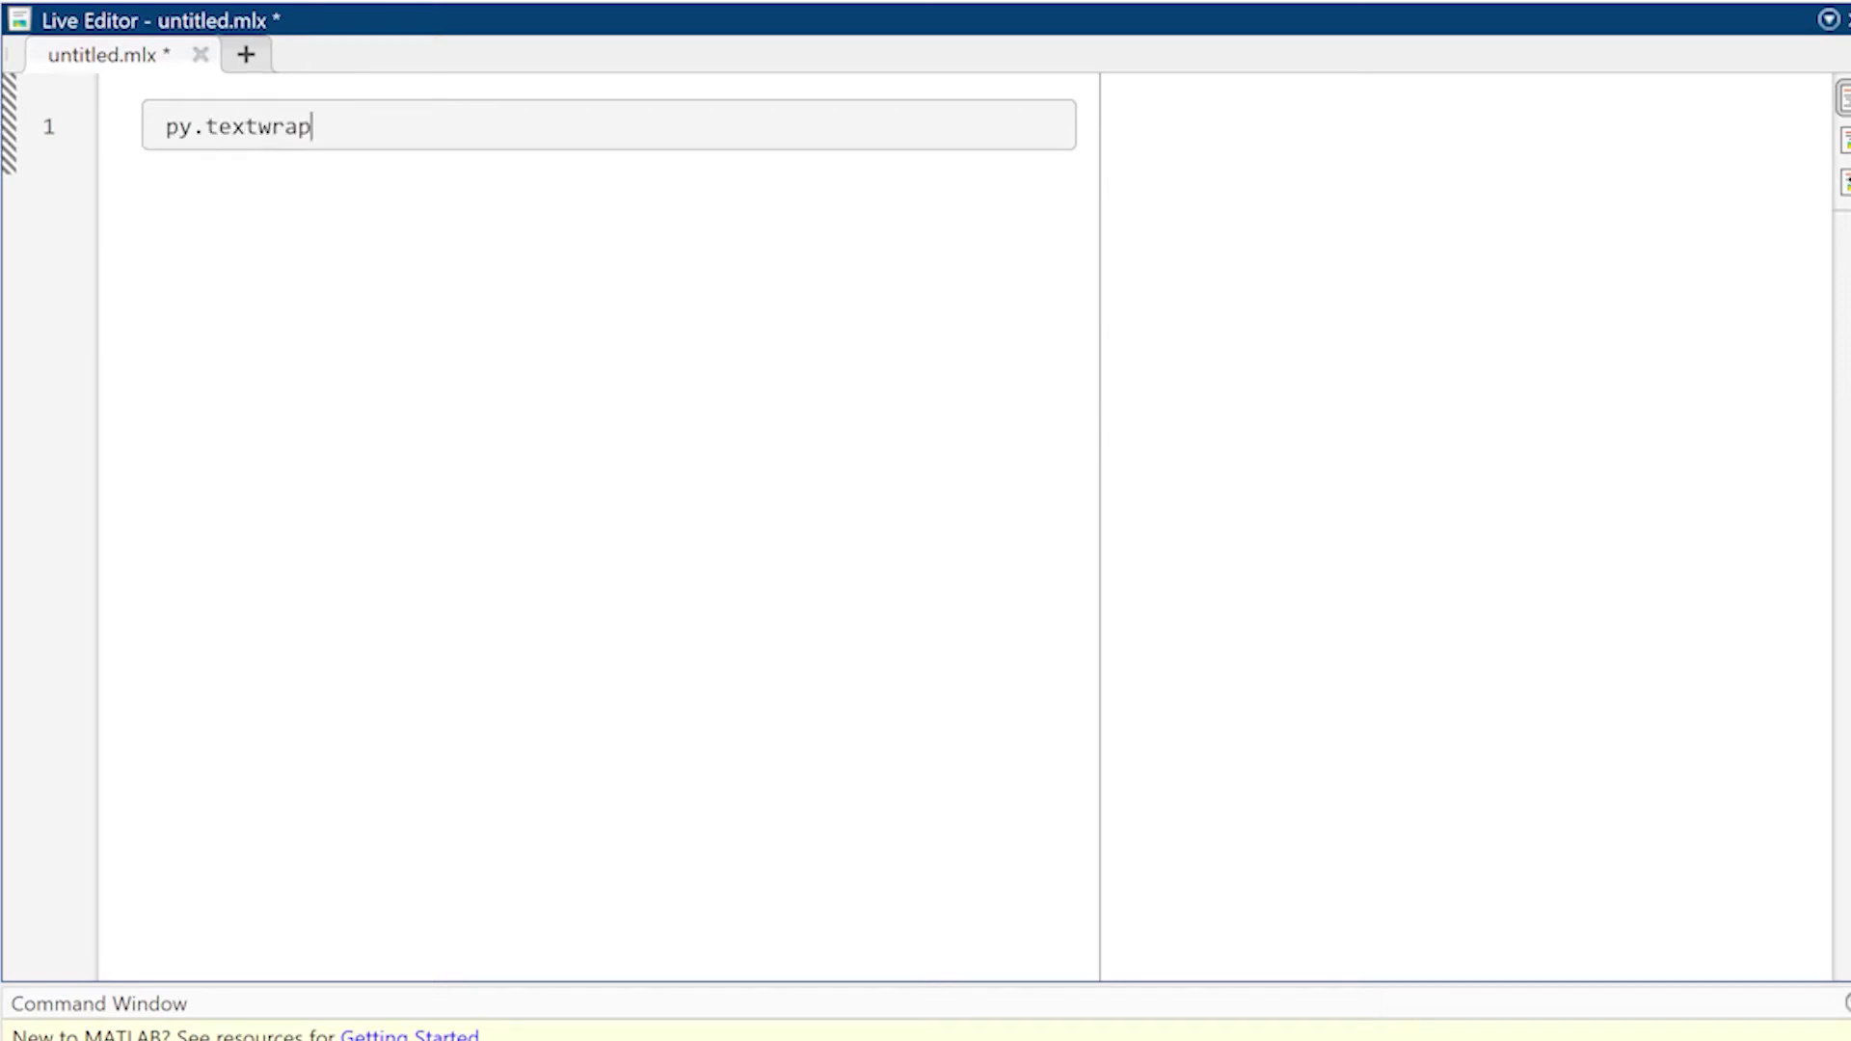
{"action": "type", "text": ".wrap("}
{"action": "type", "text": "\"You might not "}
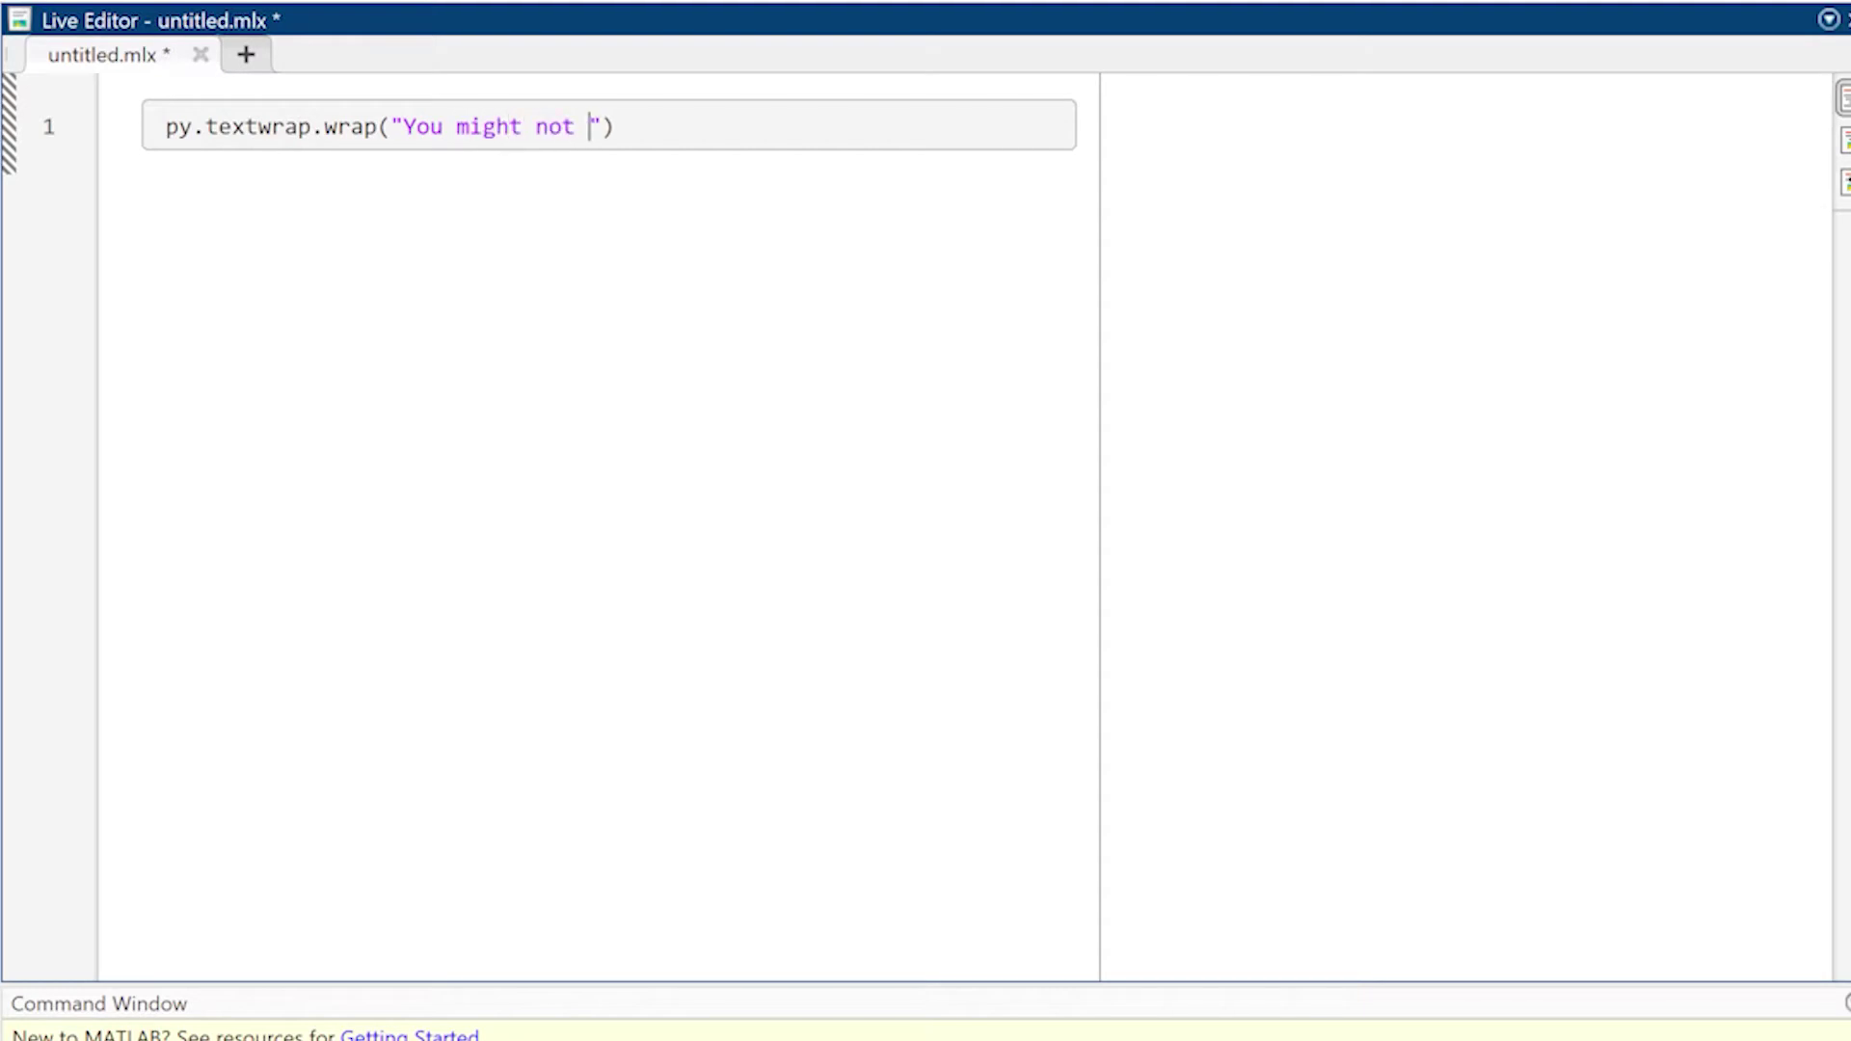
{"action": "type", "text": "know it, but "}
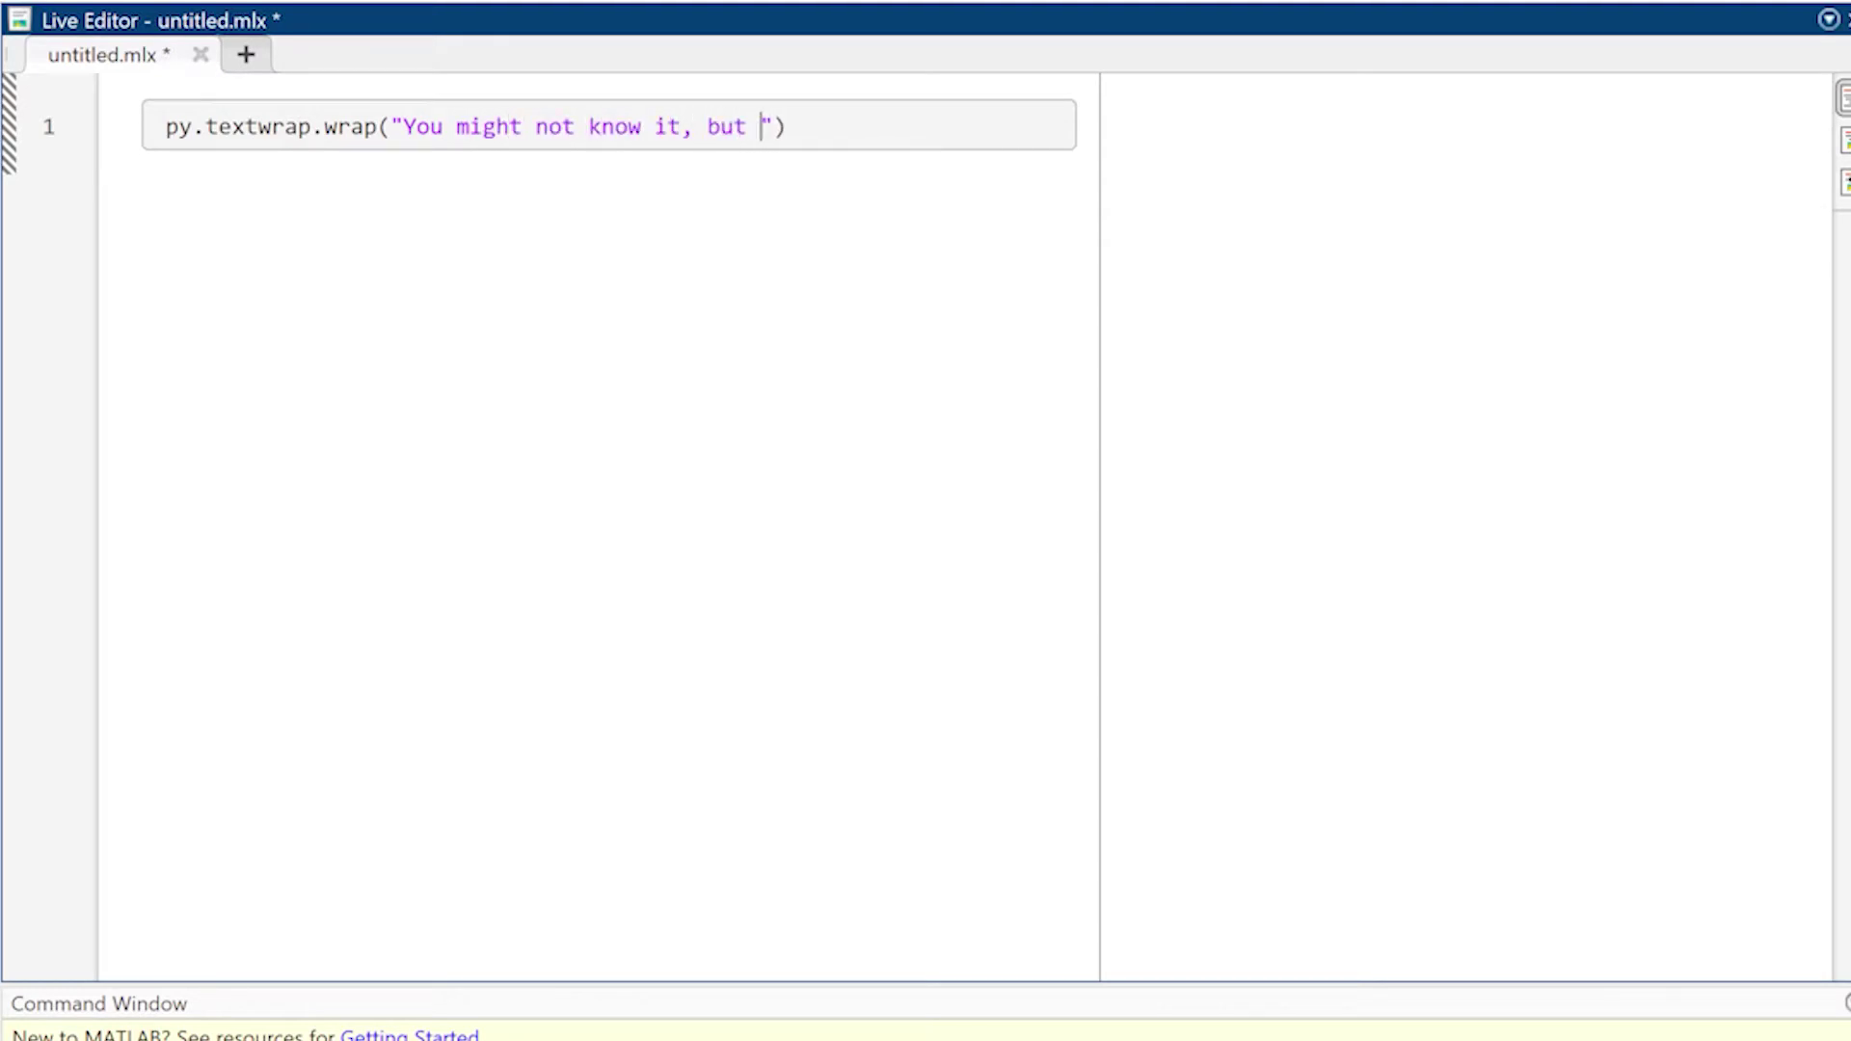
{"action": "type", "text": "MATLAB can communicate"}
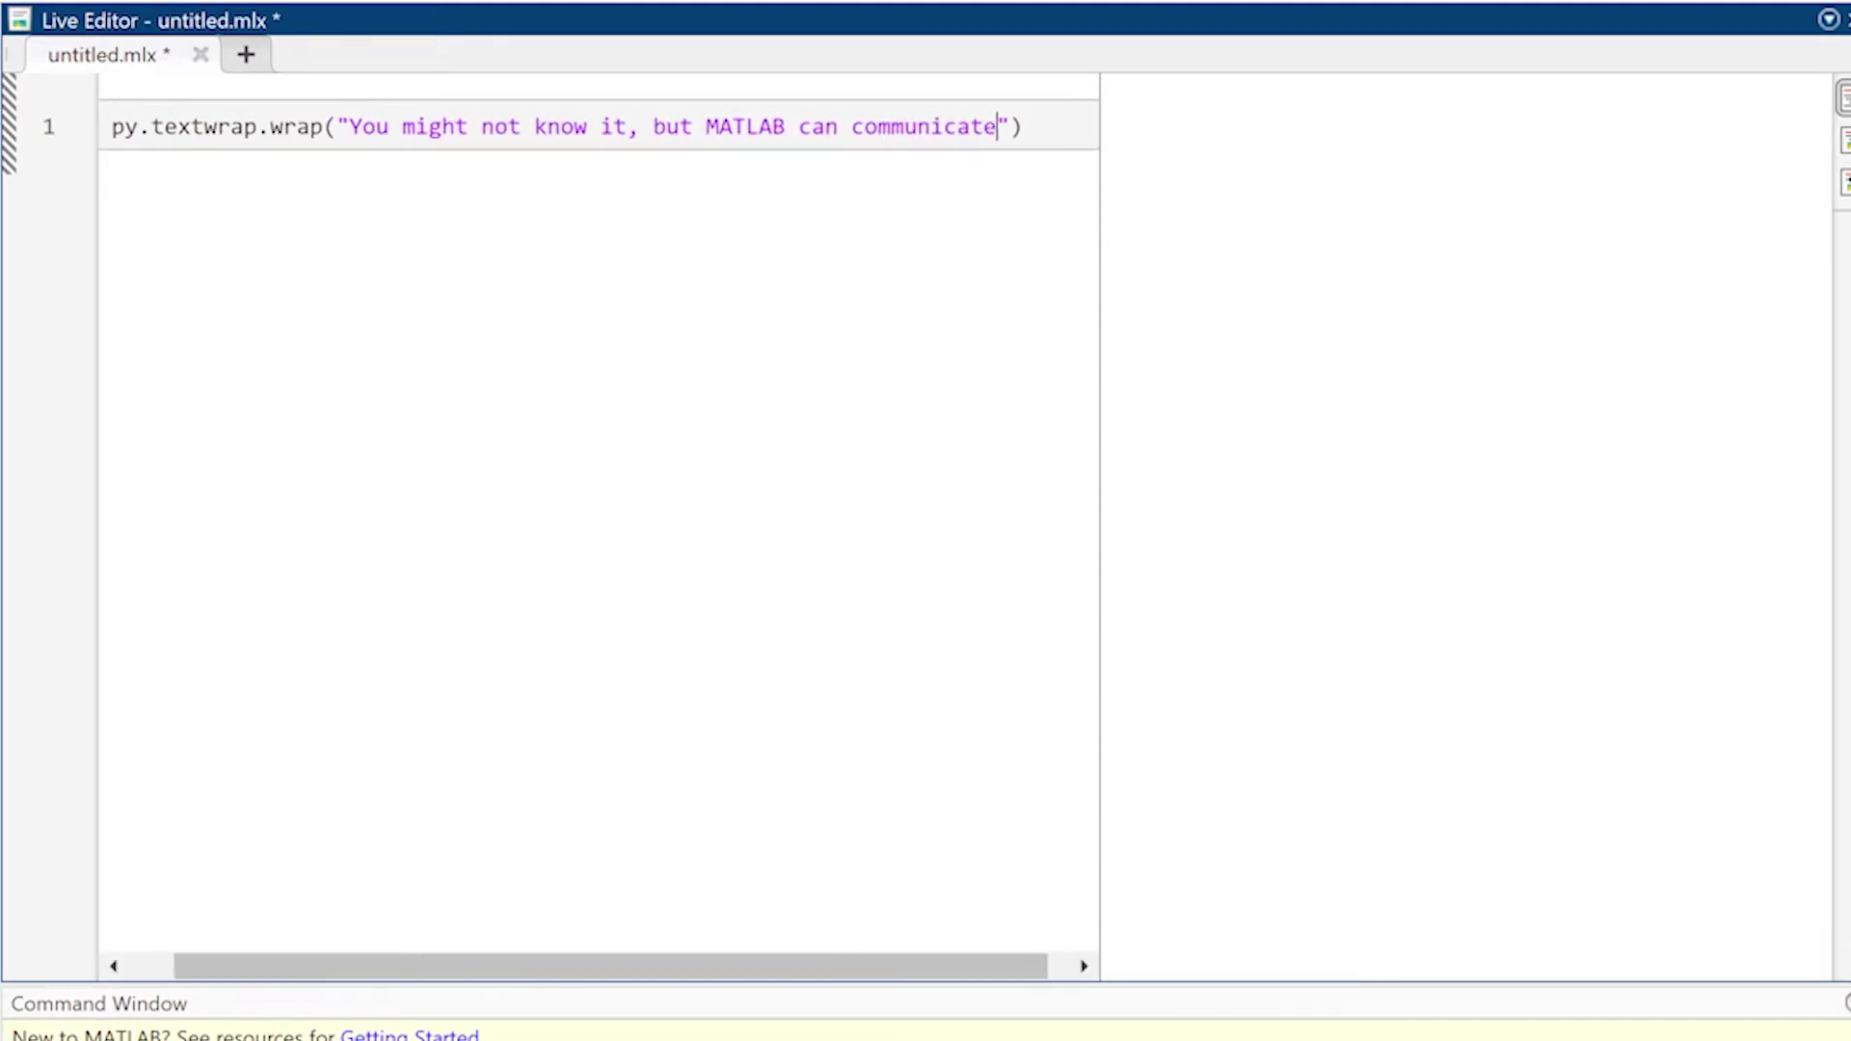
{"action": "type", "text": " with Python"}
- Run py.textwrap.wrap on a sentence to get a Python list, then delete that line
{"action": "key", "text": "ctrl+Return"}
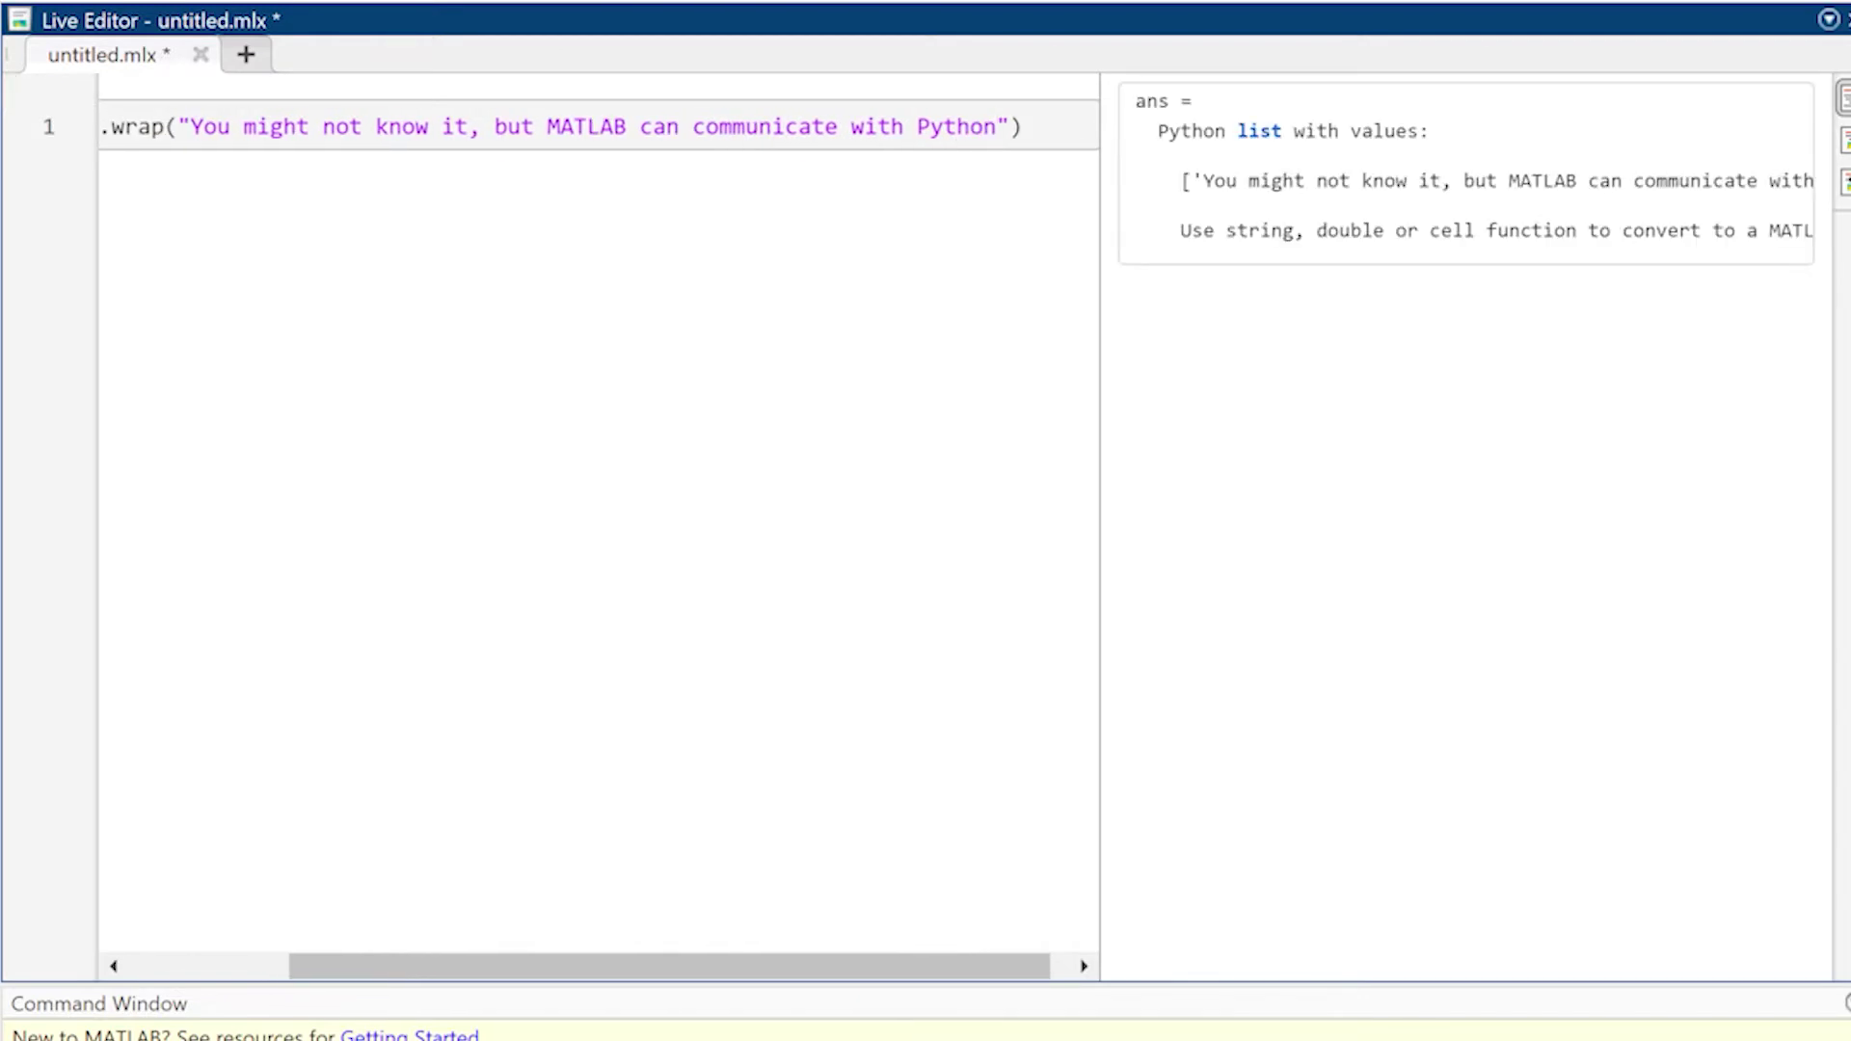
{"action": "left_click_drag", "start_coordinate": [995, 964], "coordinate": [608, 965]}
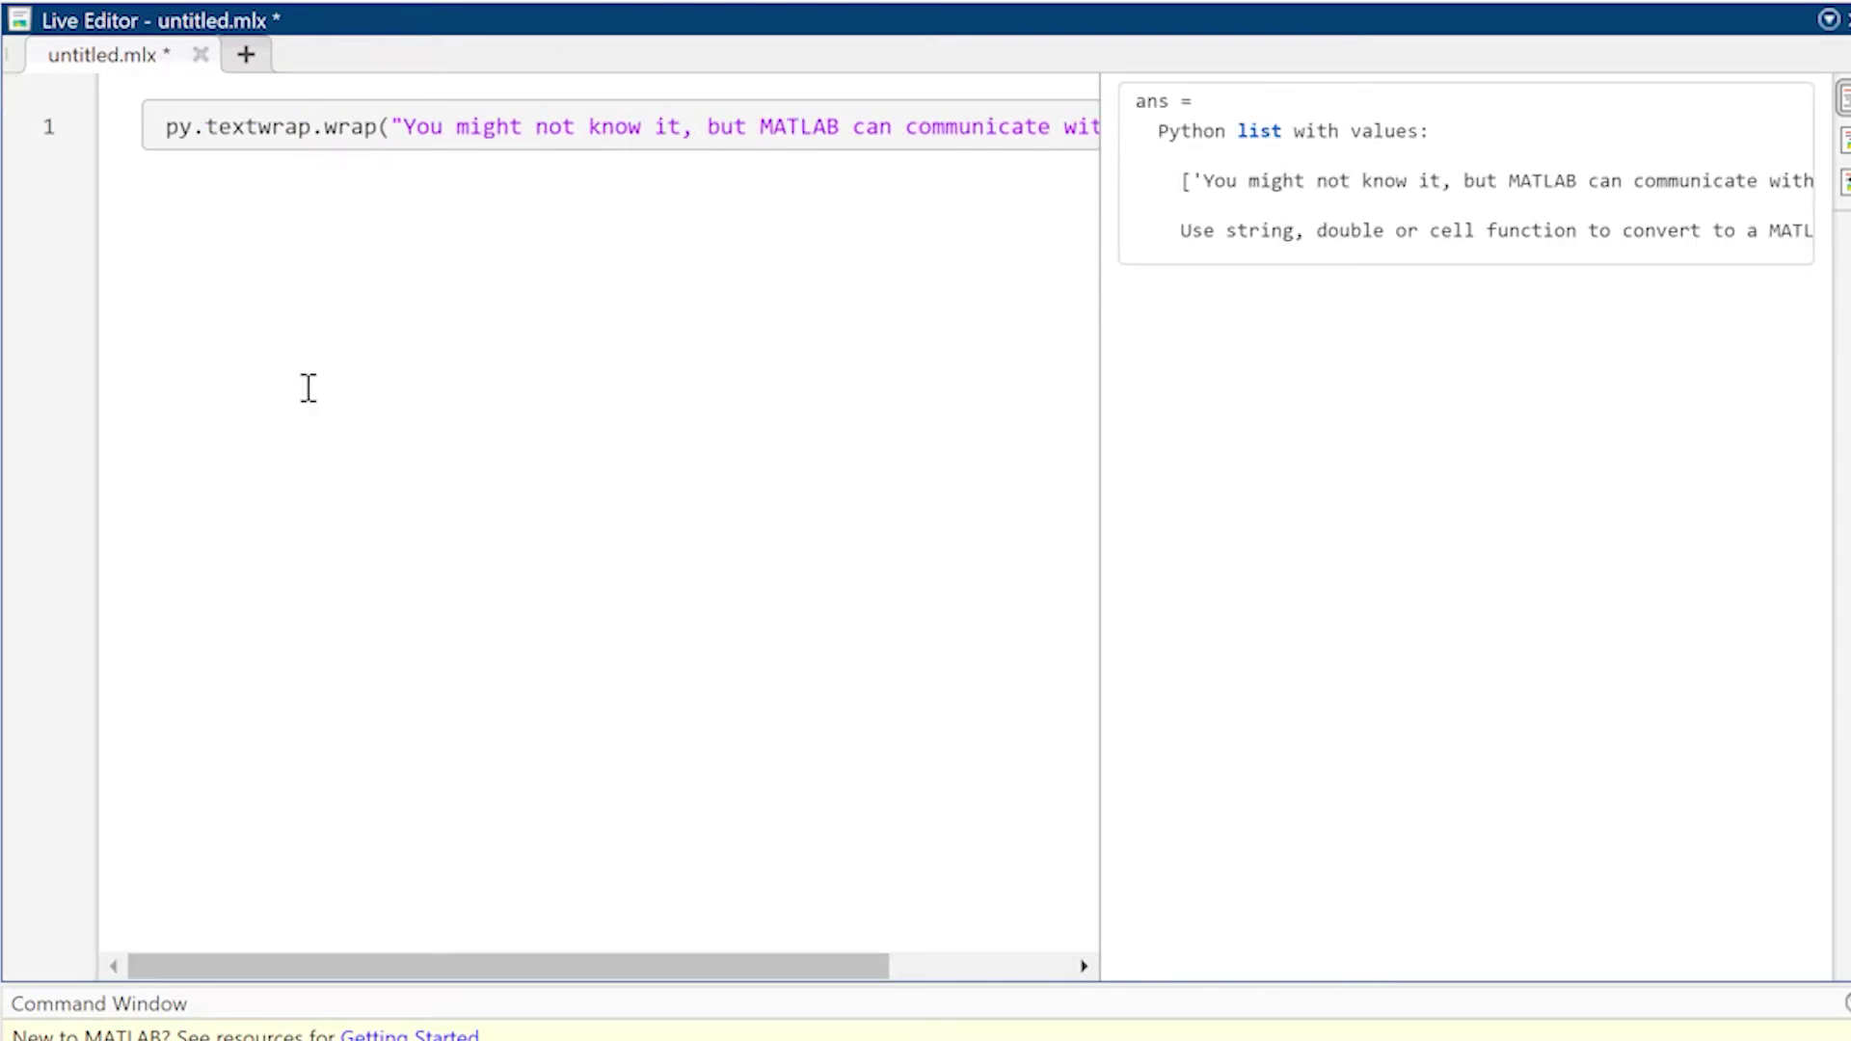
{"action": "triple_click", "coordinate": [166, 125]}
{"action": "key", "text": "Delete"}
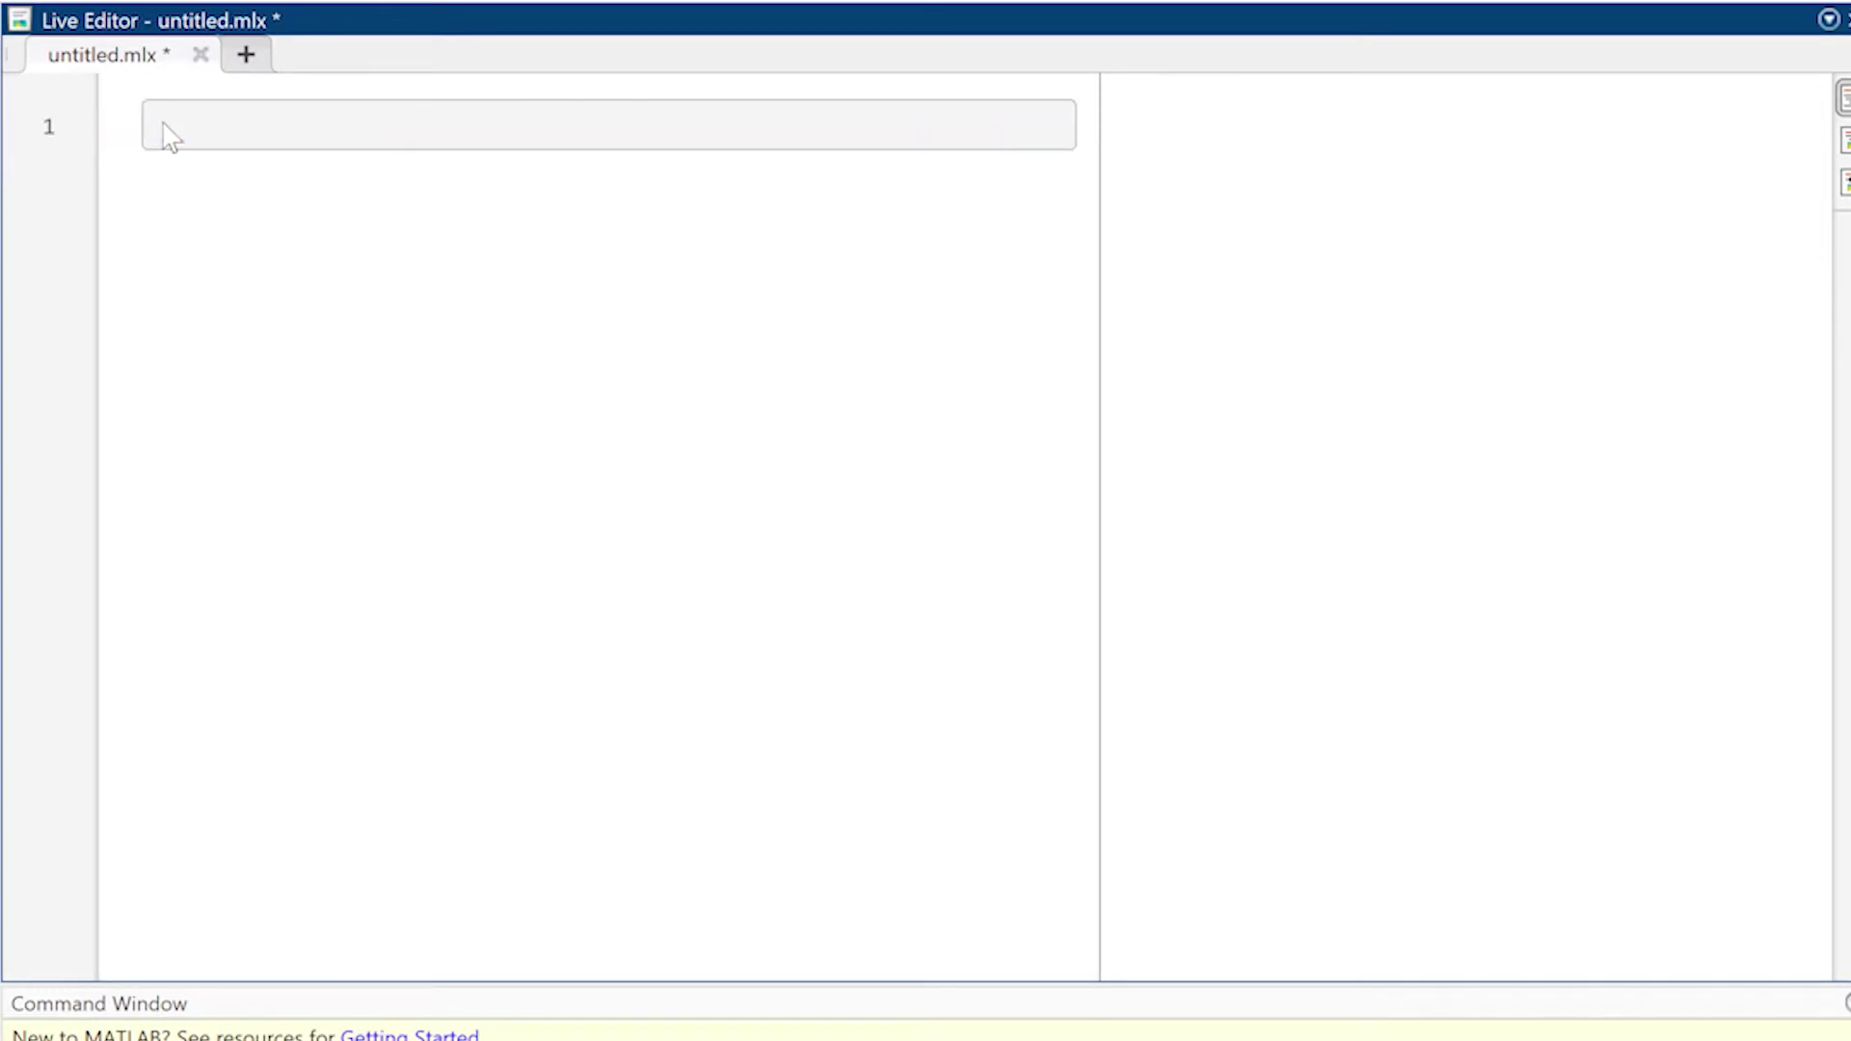
{"action": "type", "text": "py."}
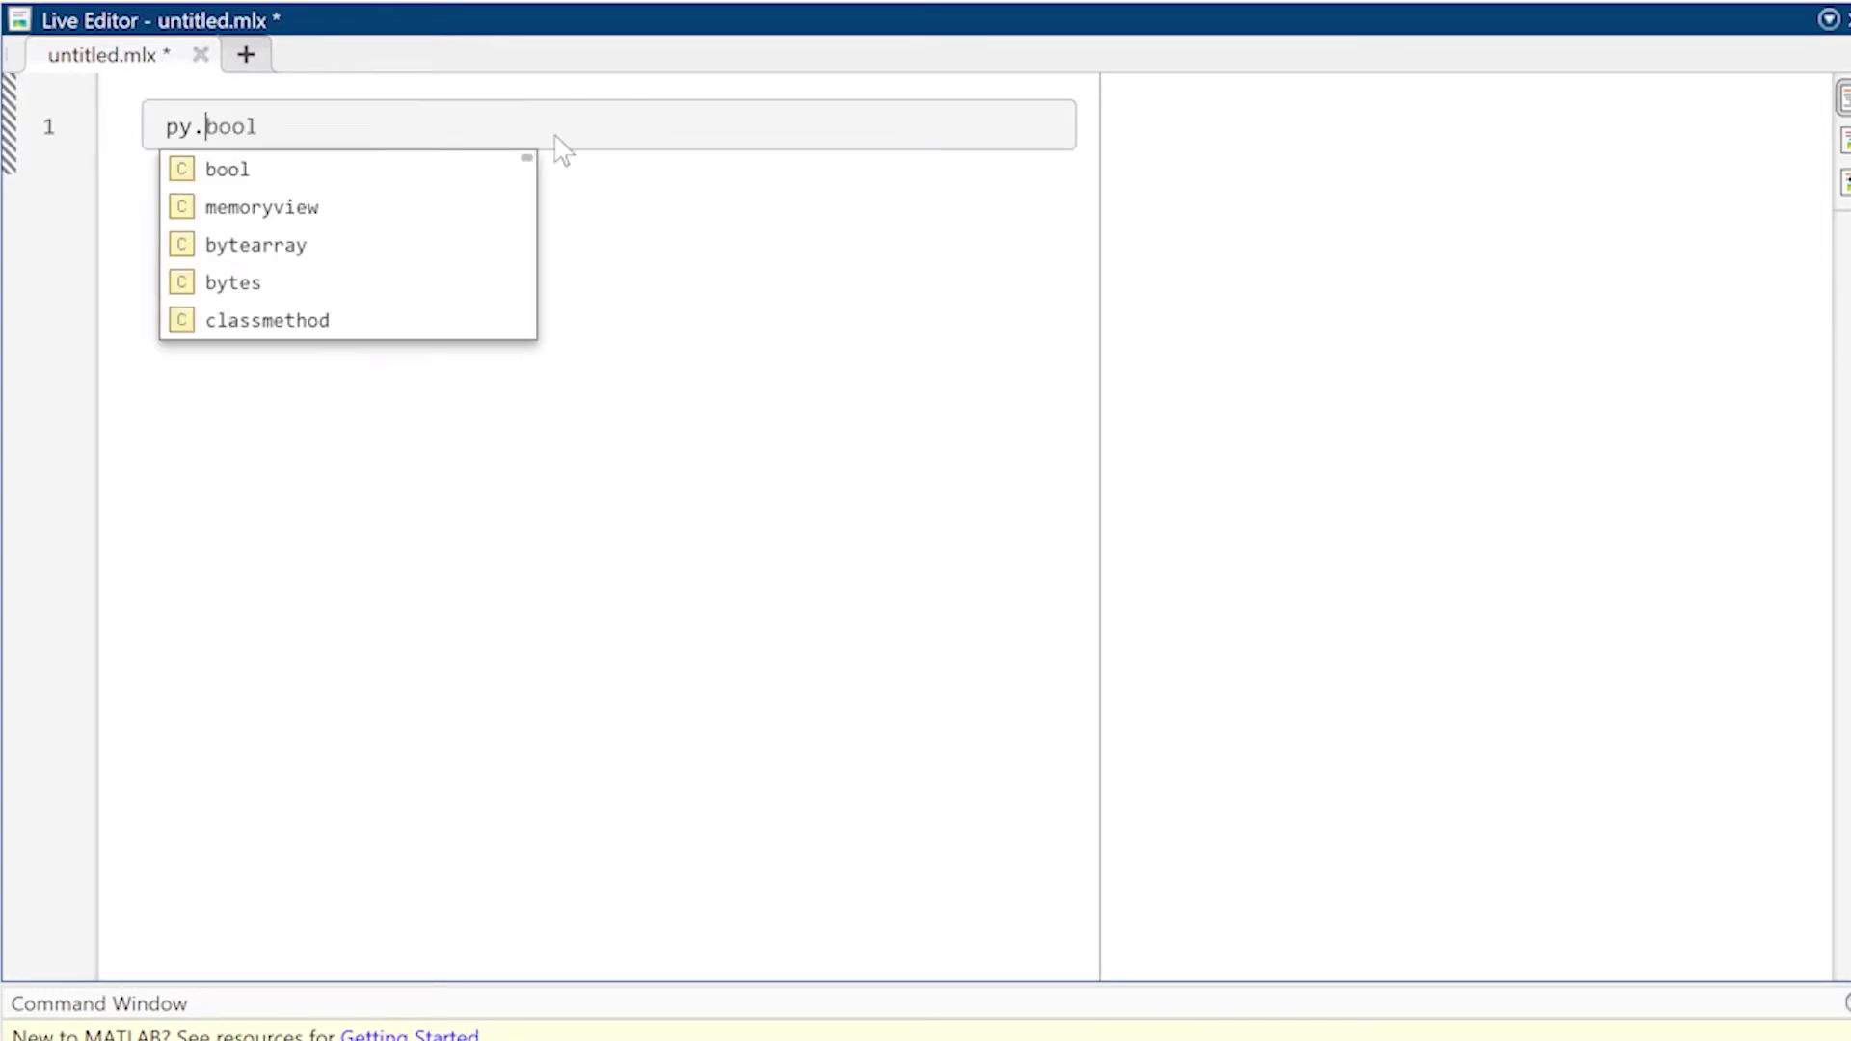
{"action": "type", "text": "list"}
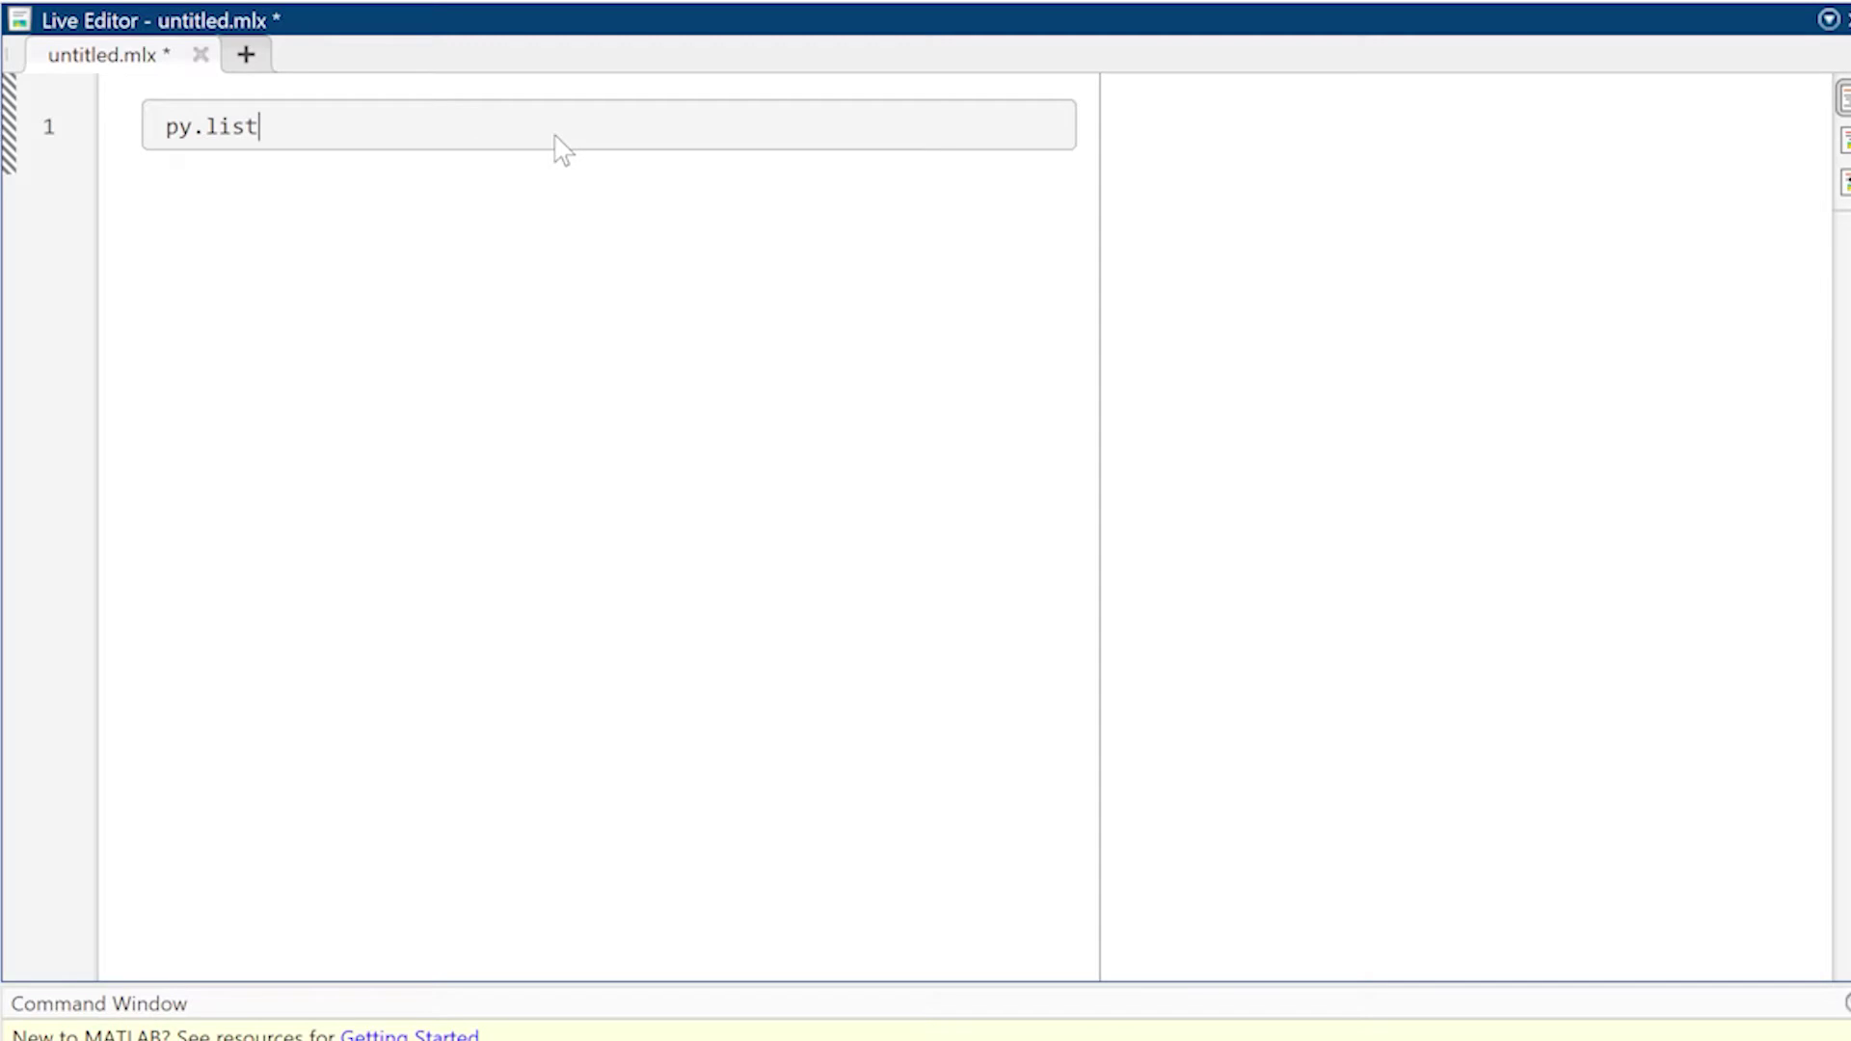
{"action": "type", "text": "({'This','is a','list'})"}
- Run py.list({'This','is a','list'}) and place the cursor before that line
{"action": "key", "text": "ctrl+Return"}
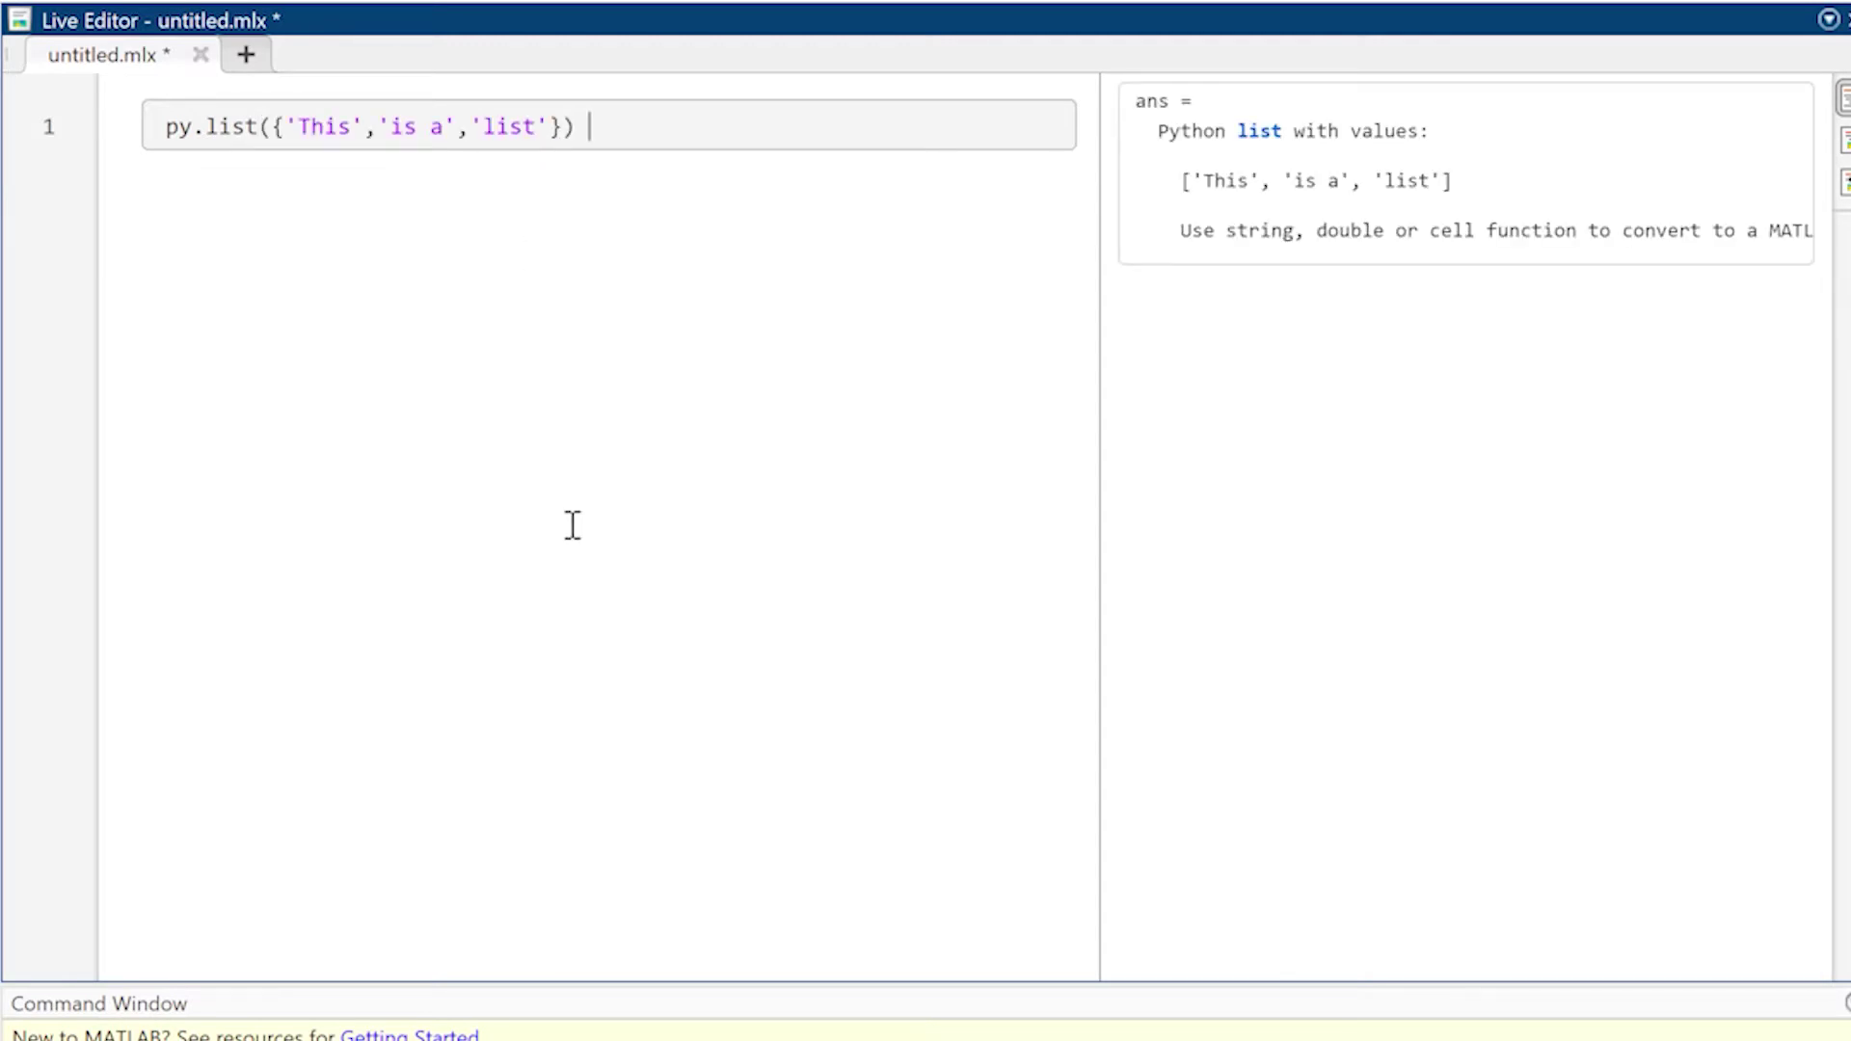
{"action": "left_click", "coordinate": [160, 127]}
- Run pyenv on a new first line and open Getting Started with Python from the error
{"action": "key", "text": "Return"}
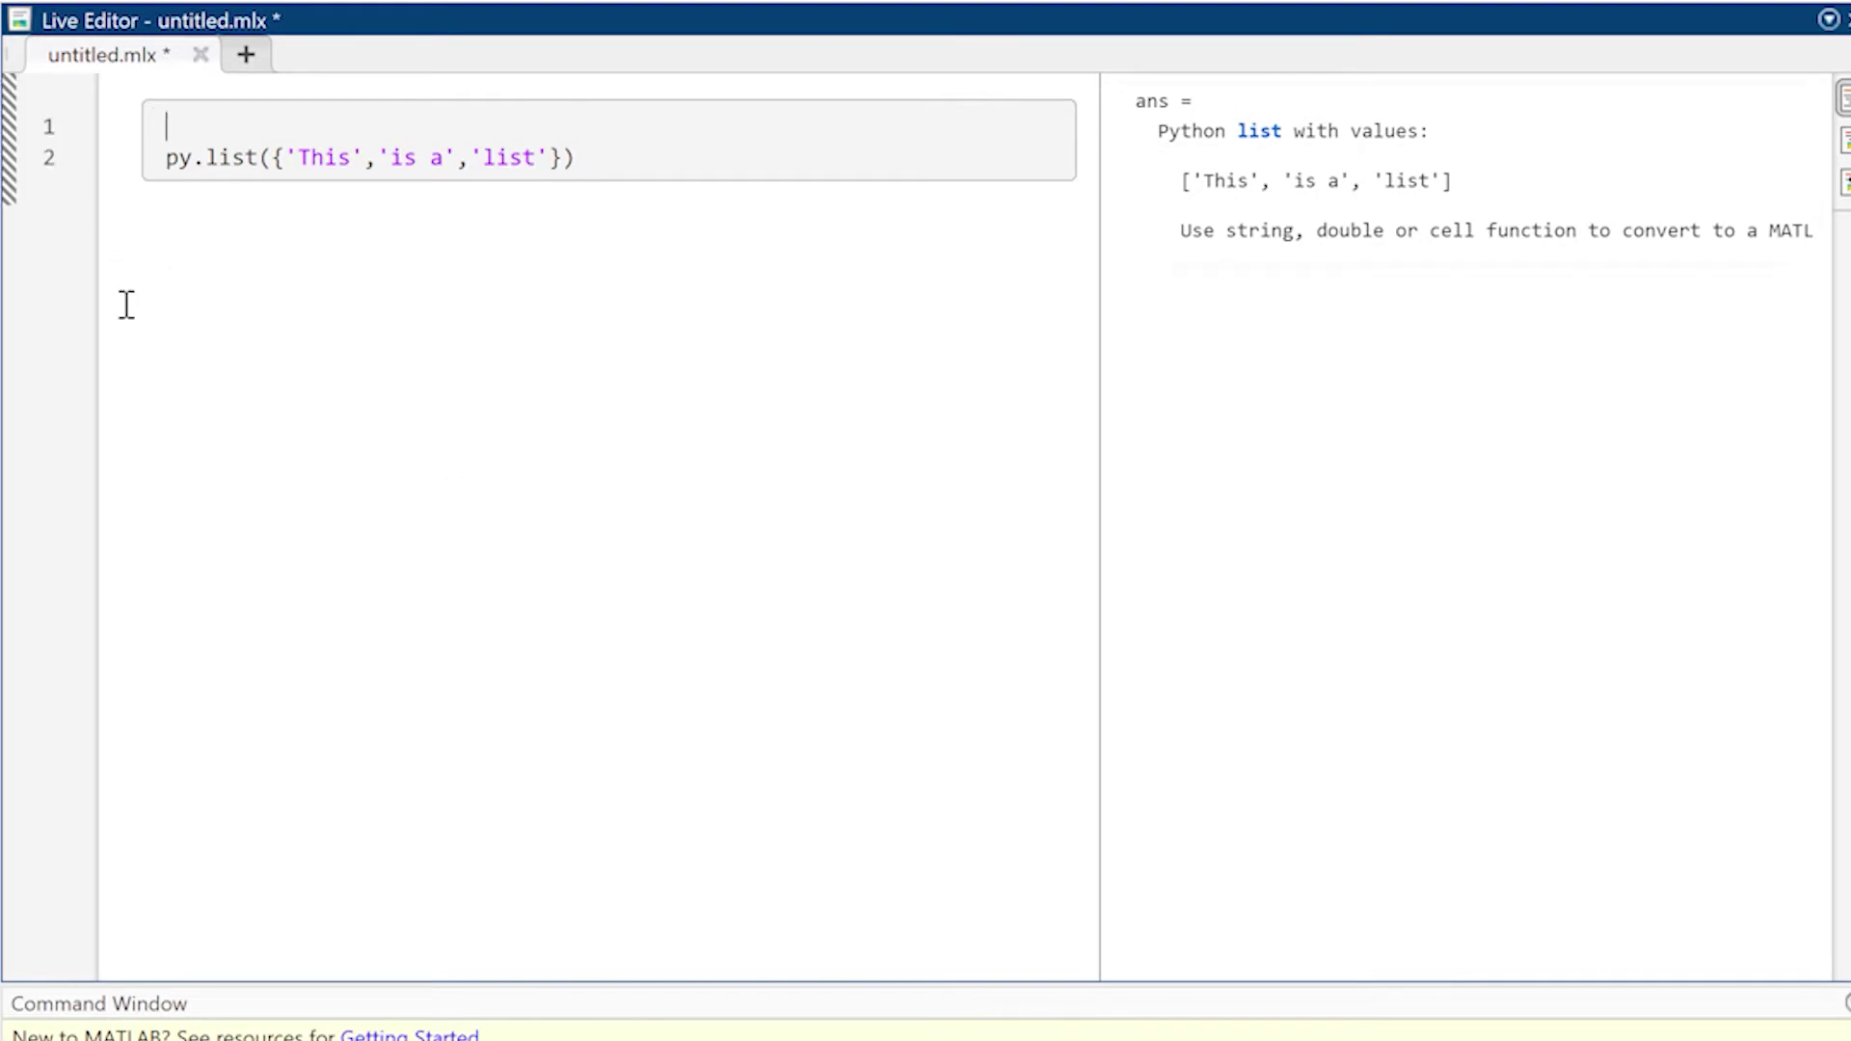
{"action": "type", "text": "pyenv"}
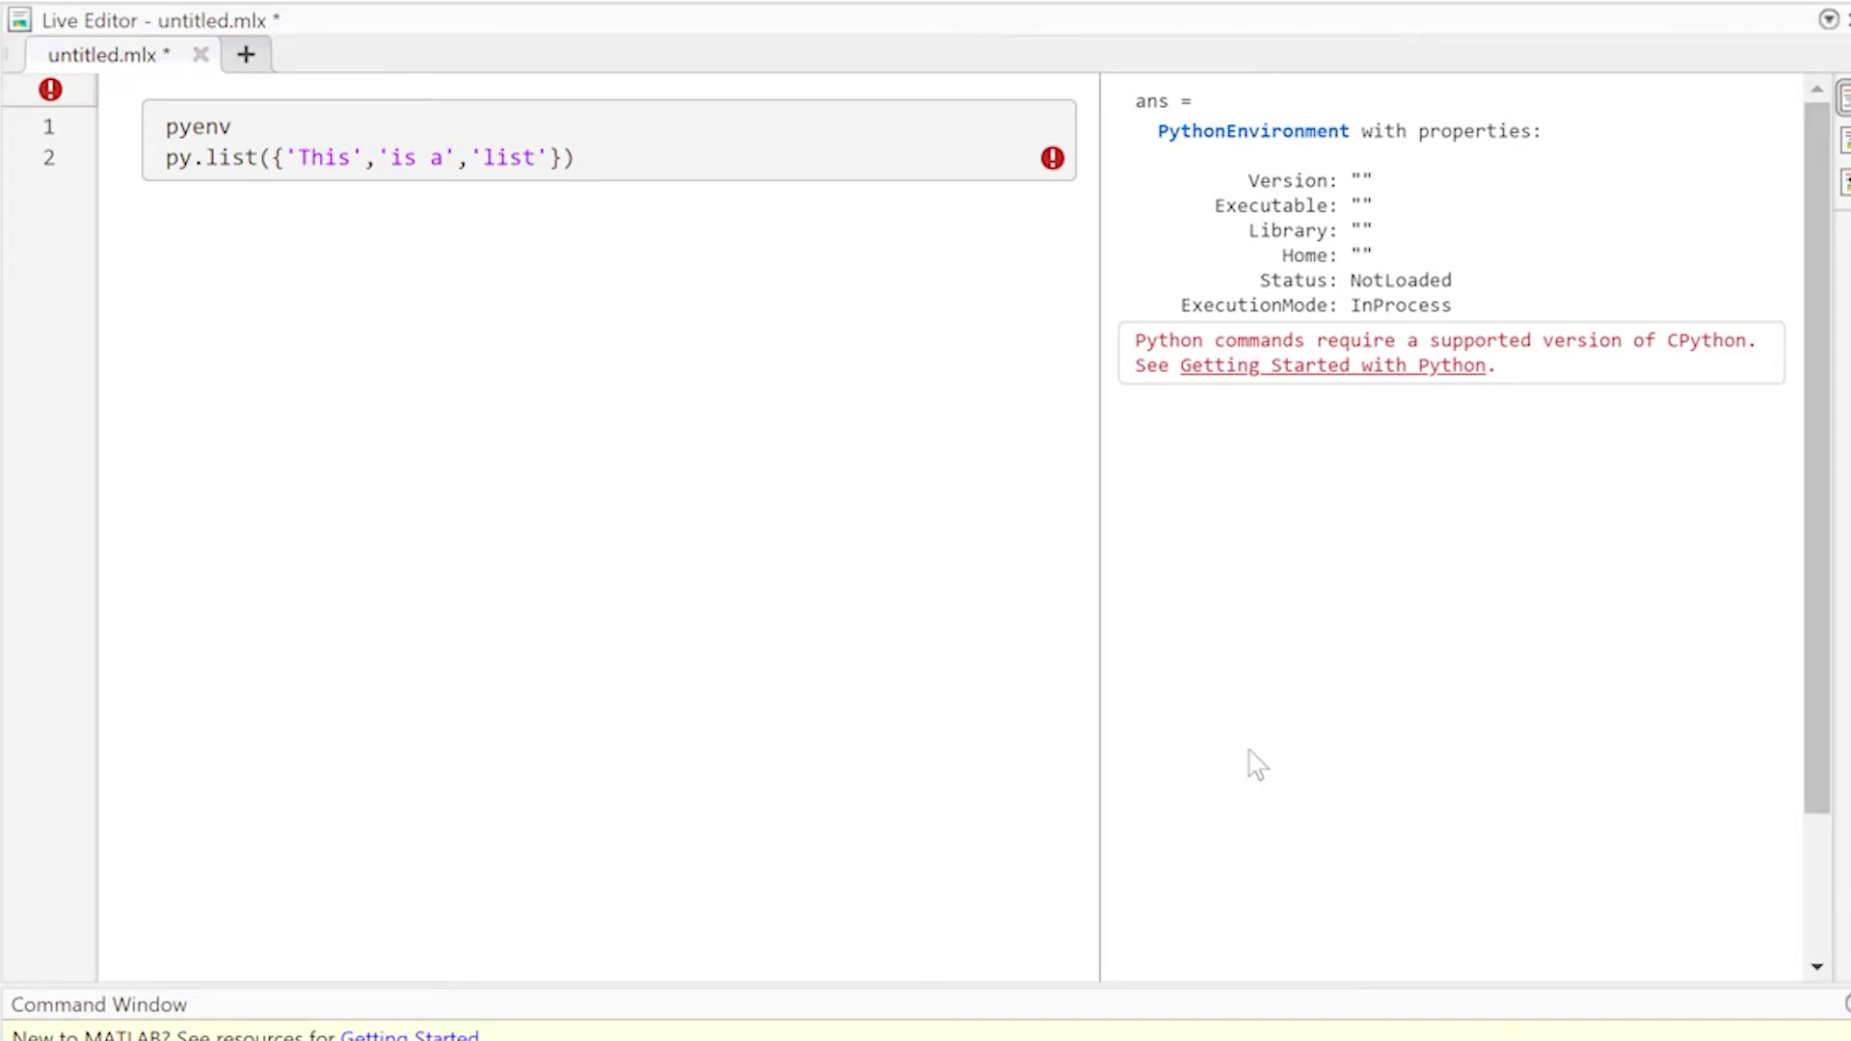
{"action": "left_click", "coordinate": [1312, 369]}
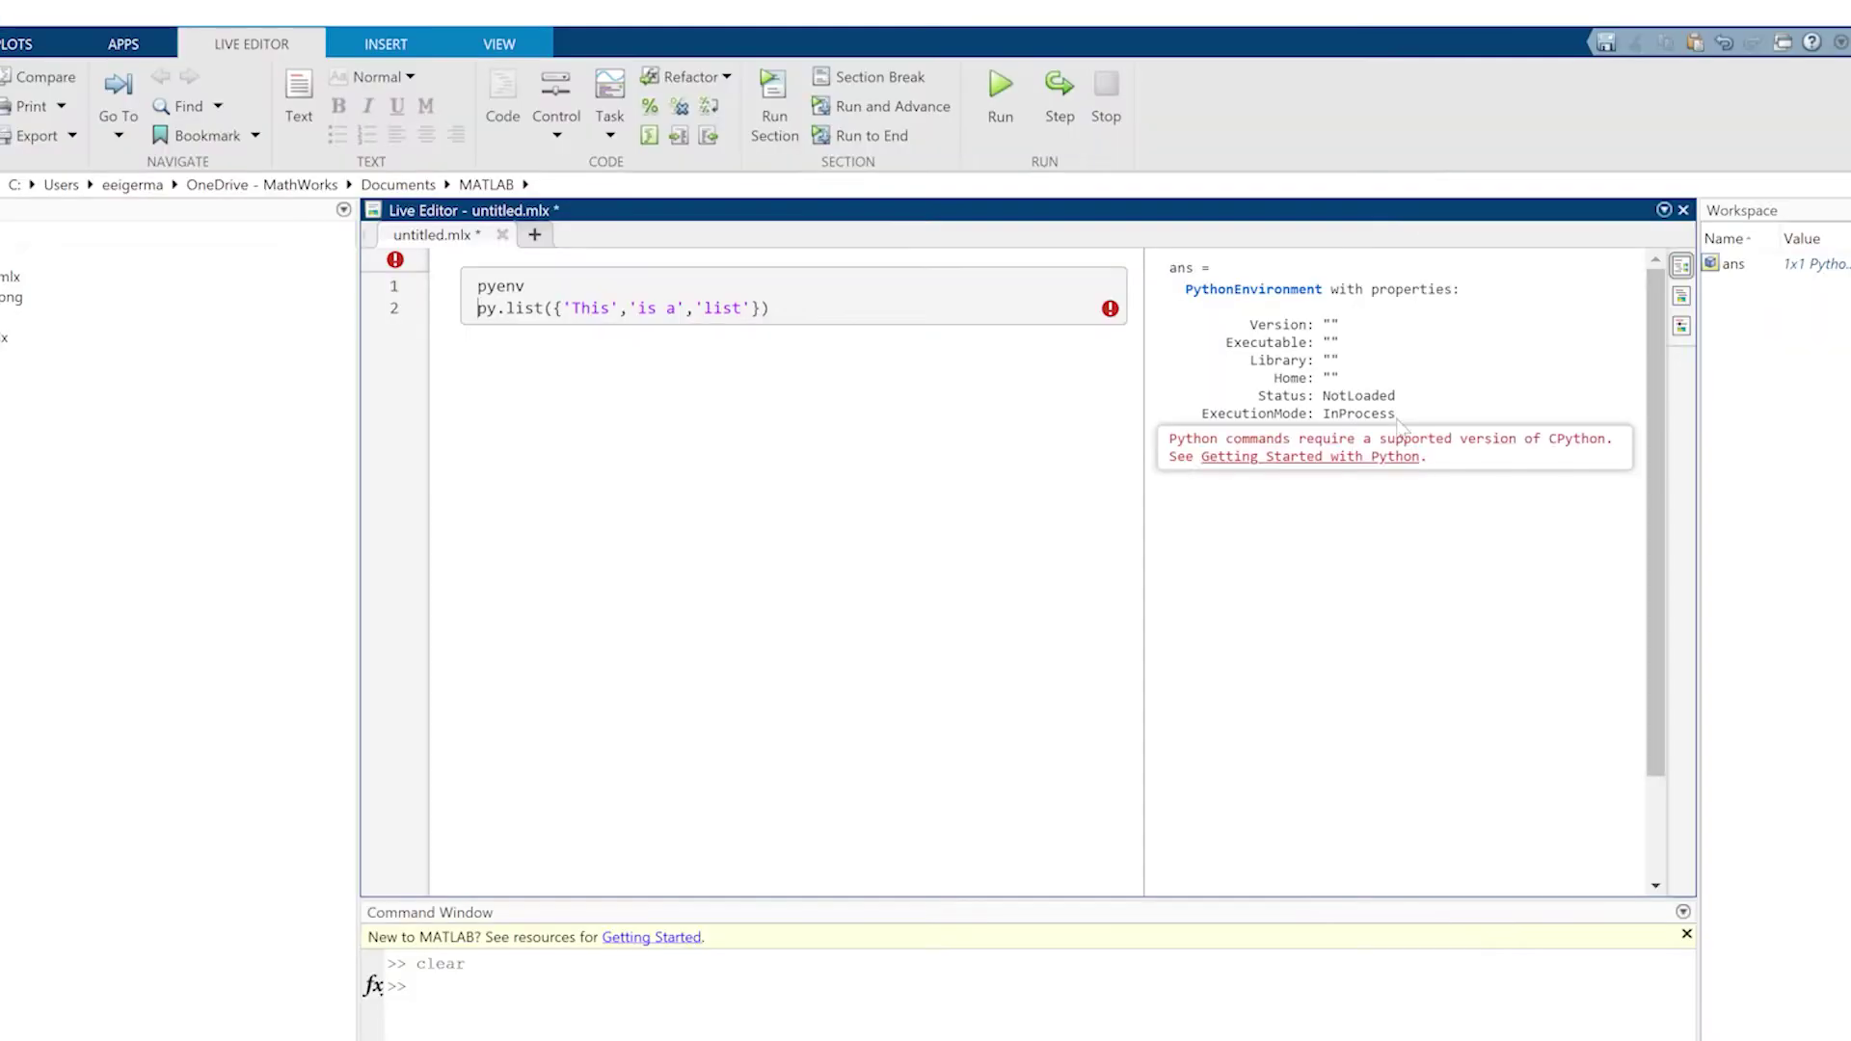
{"action": "left_click", "coordinate": [1334, 456]}
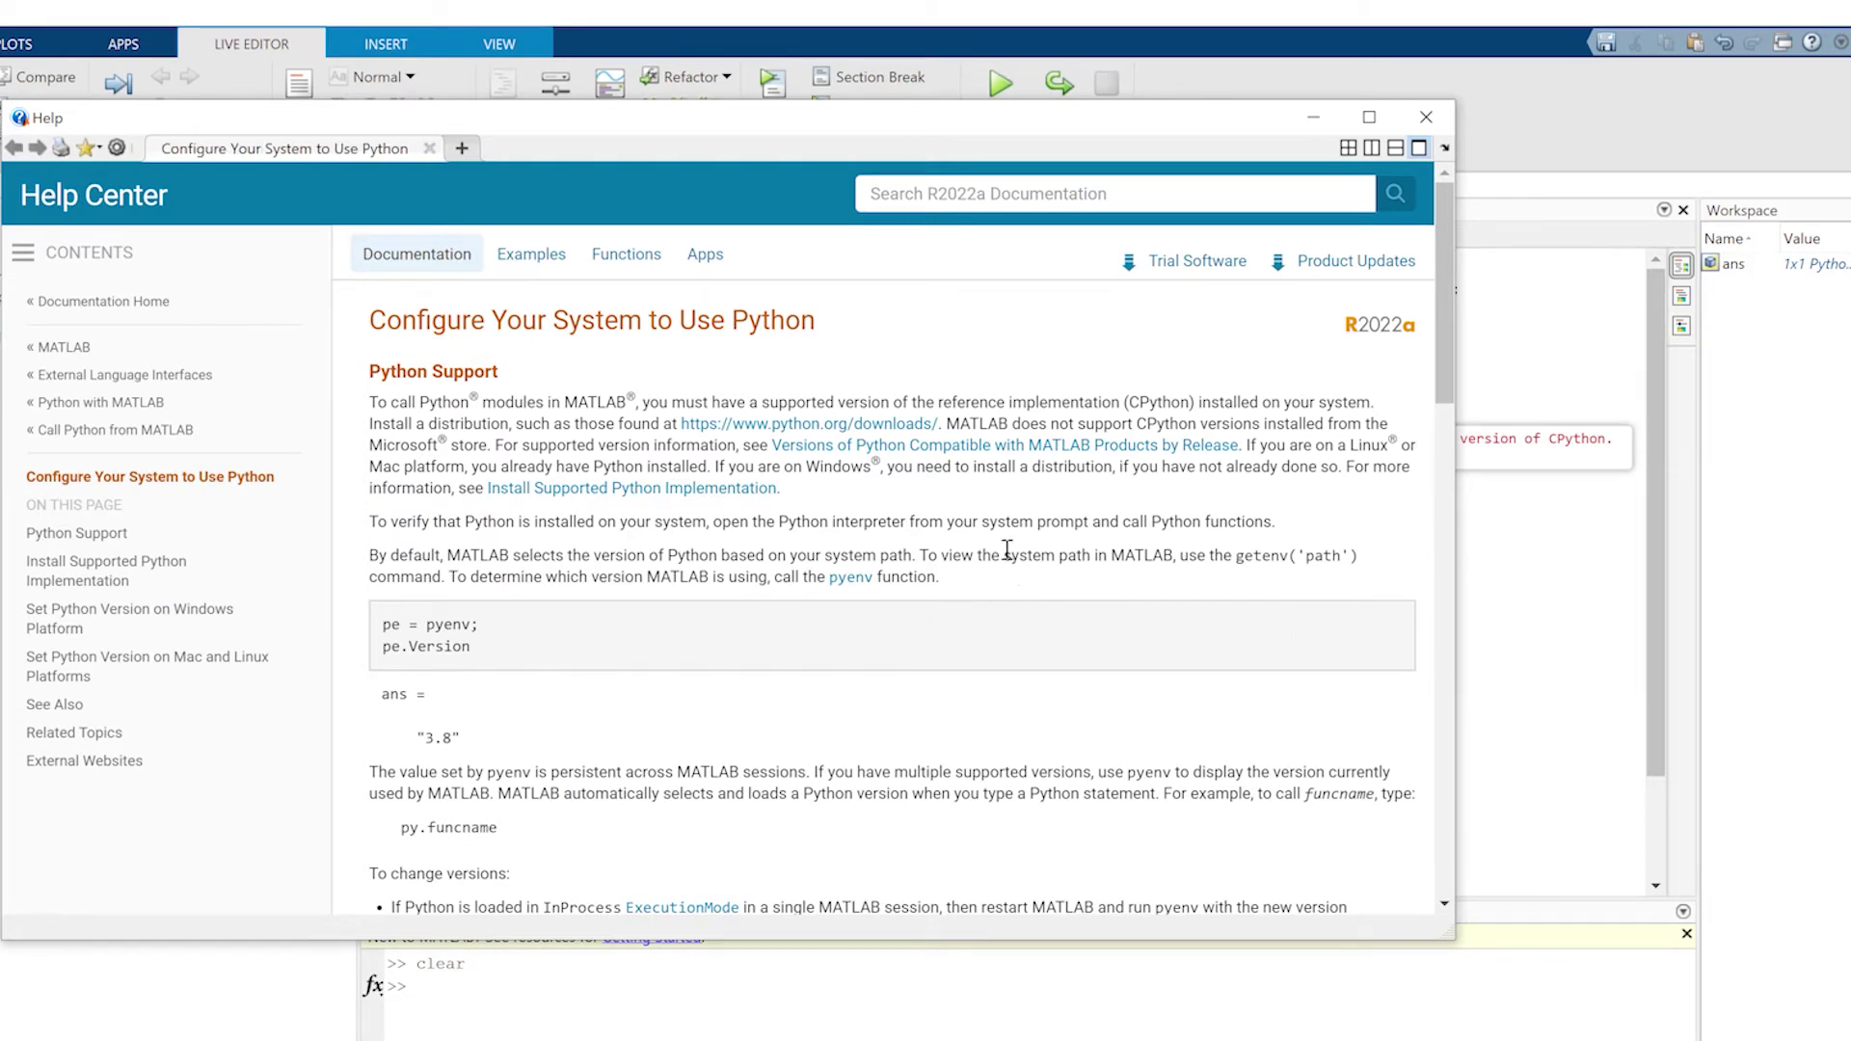
- Check compatible Python versions, write a pyenv("Version", ...) placeholder, and run 'where python'
{"action": "left_click", "coordinate": [983, 454]}
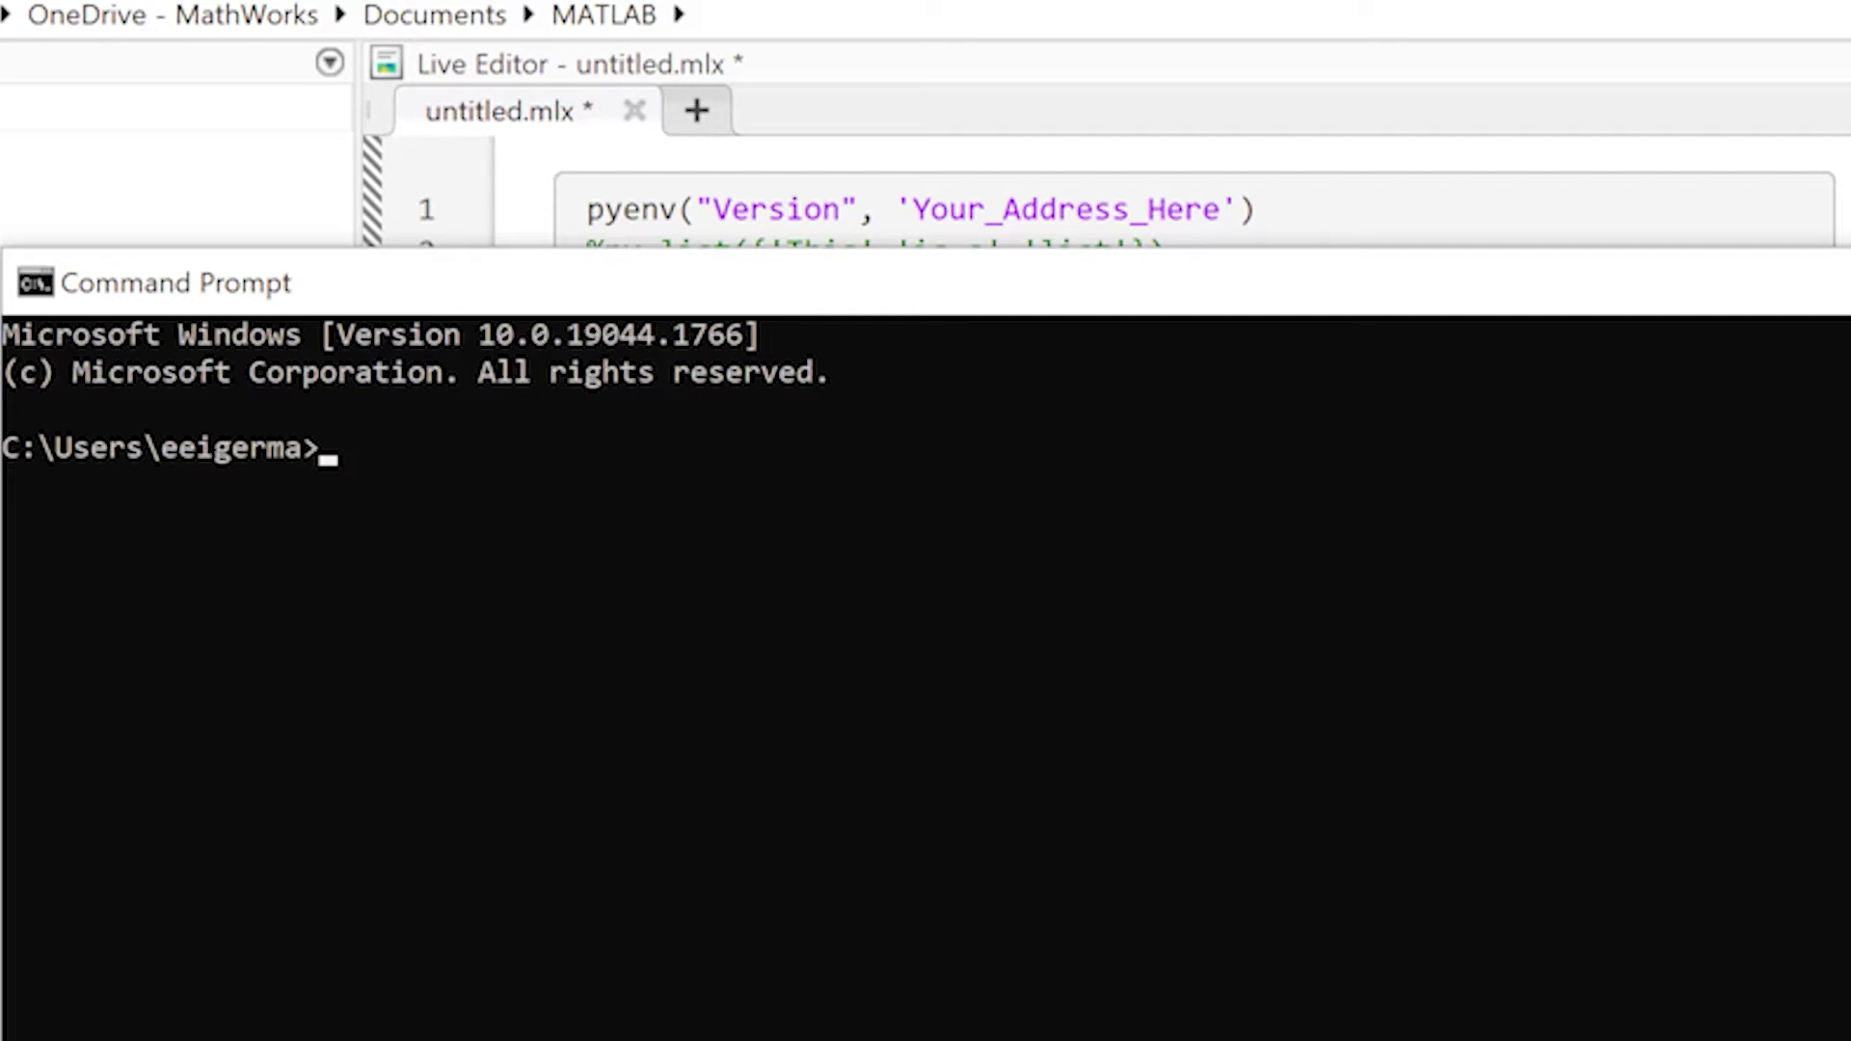
{"action": "type", "text": "where pyth"}
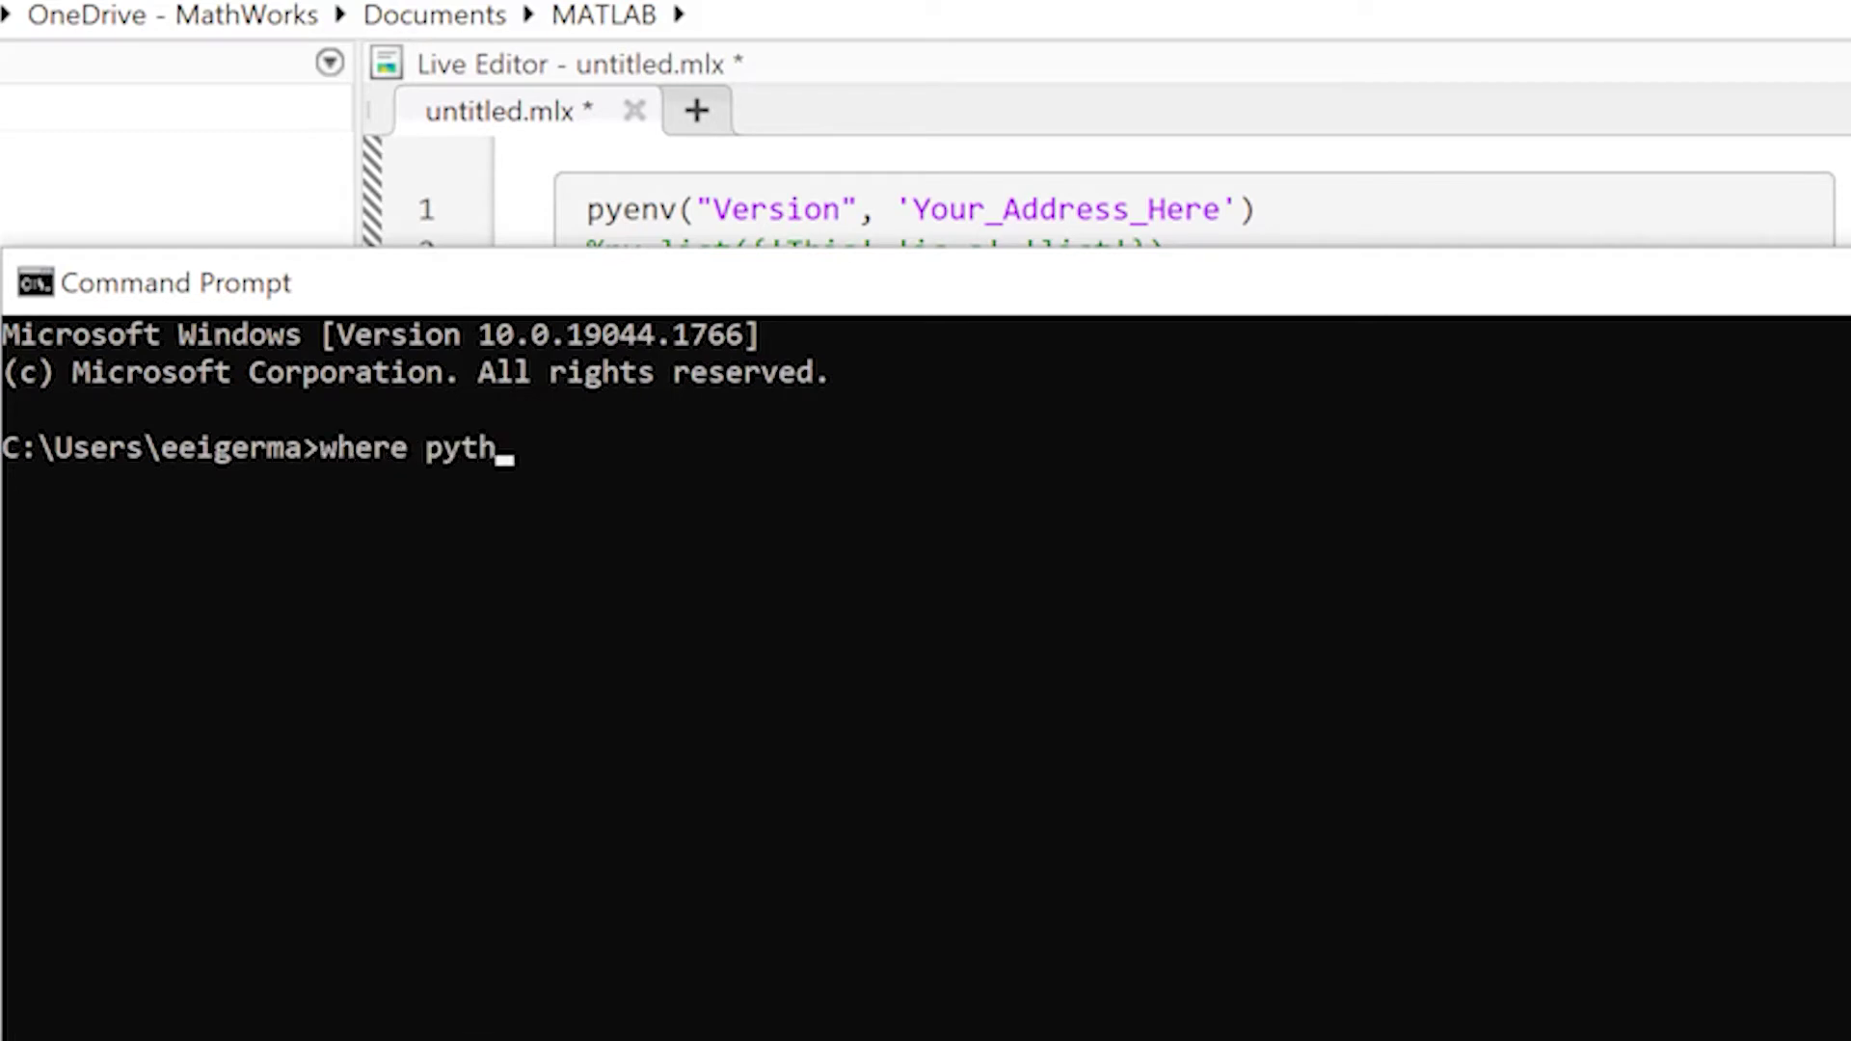
{"action": "type", "text": "on"}
{"action": "key", "text": "Return"}
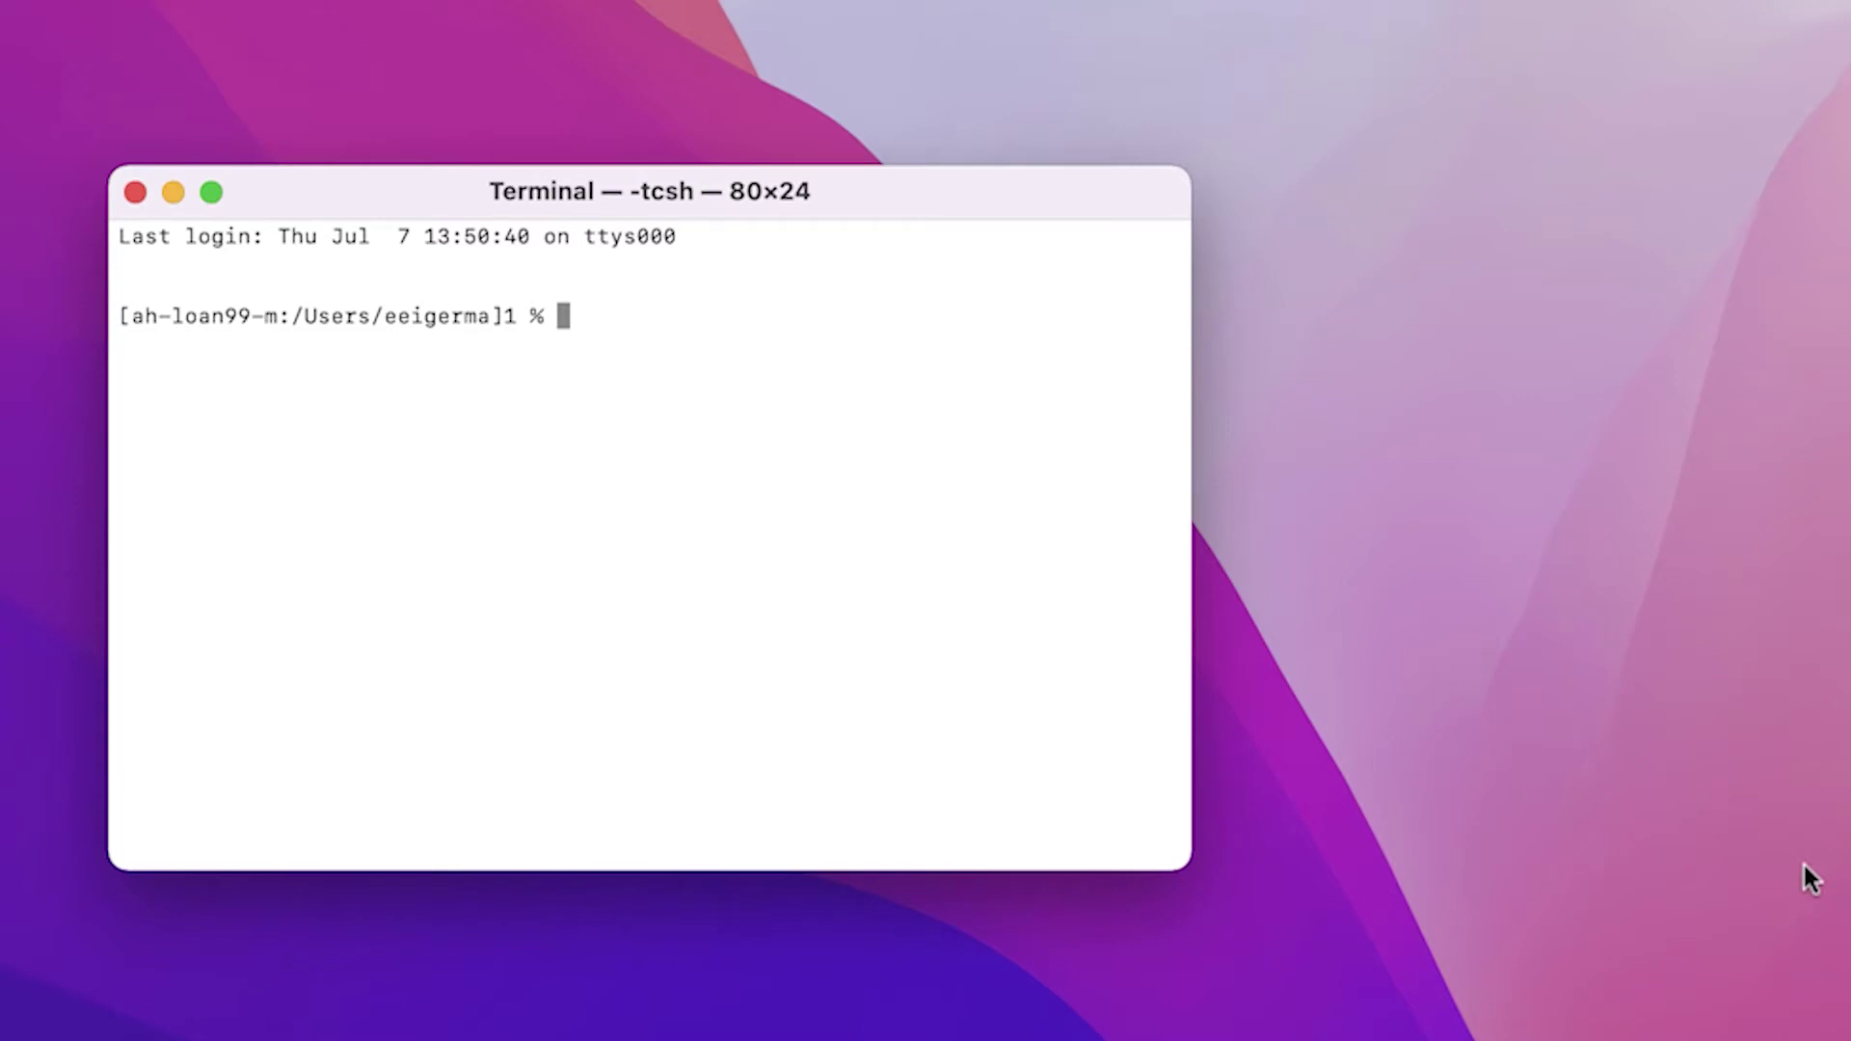
{"action": "type", "text": "wh"}
{"action": "type", "text": "ict"}
- Run 'which python' and 'which python3', finding /usr/bin/python and /usr/local/bin/python3
{"action": "key", "text": "BackSpace"}
{"action": "type", "text": "h "}
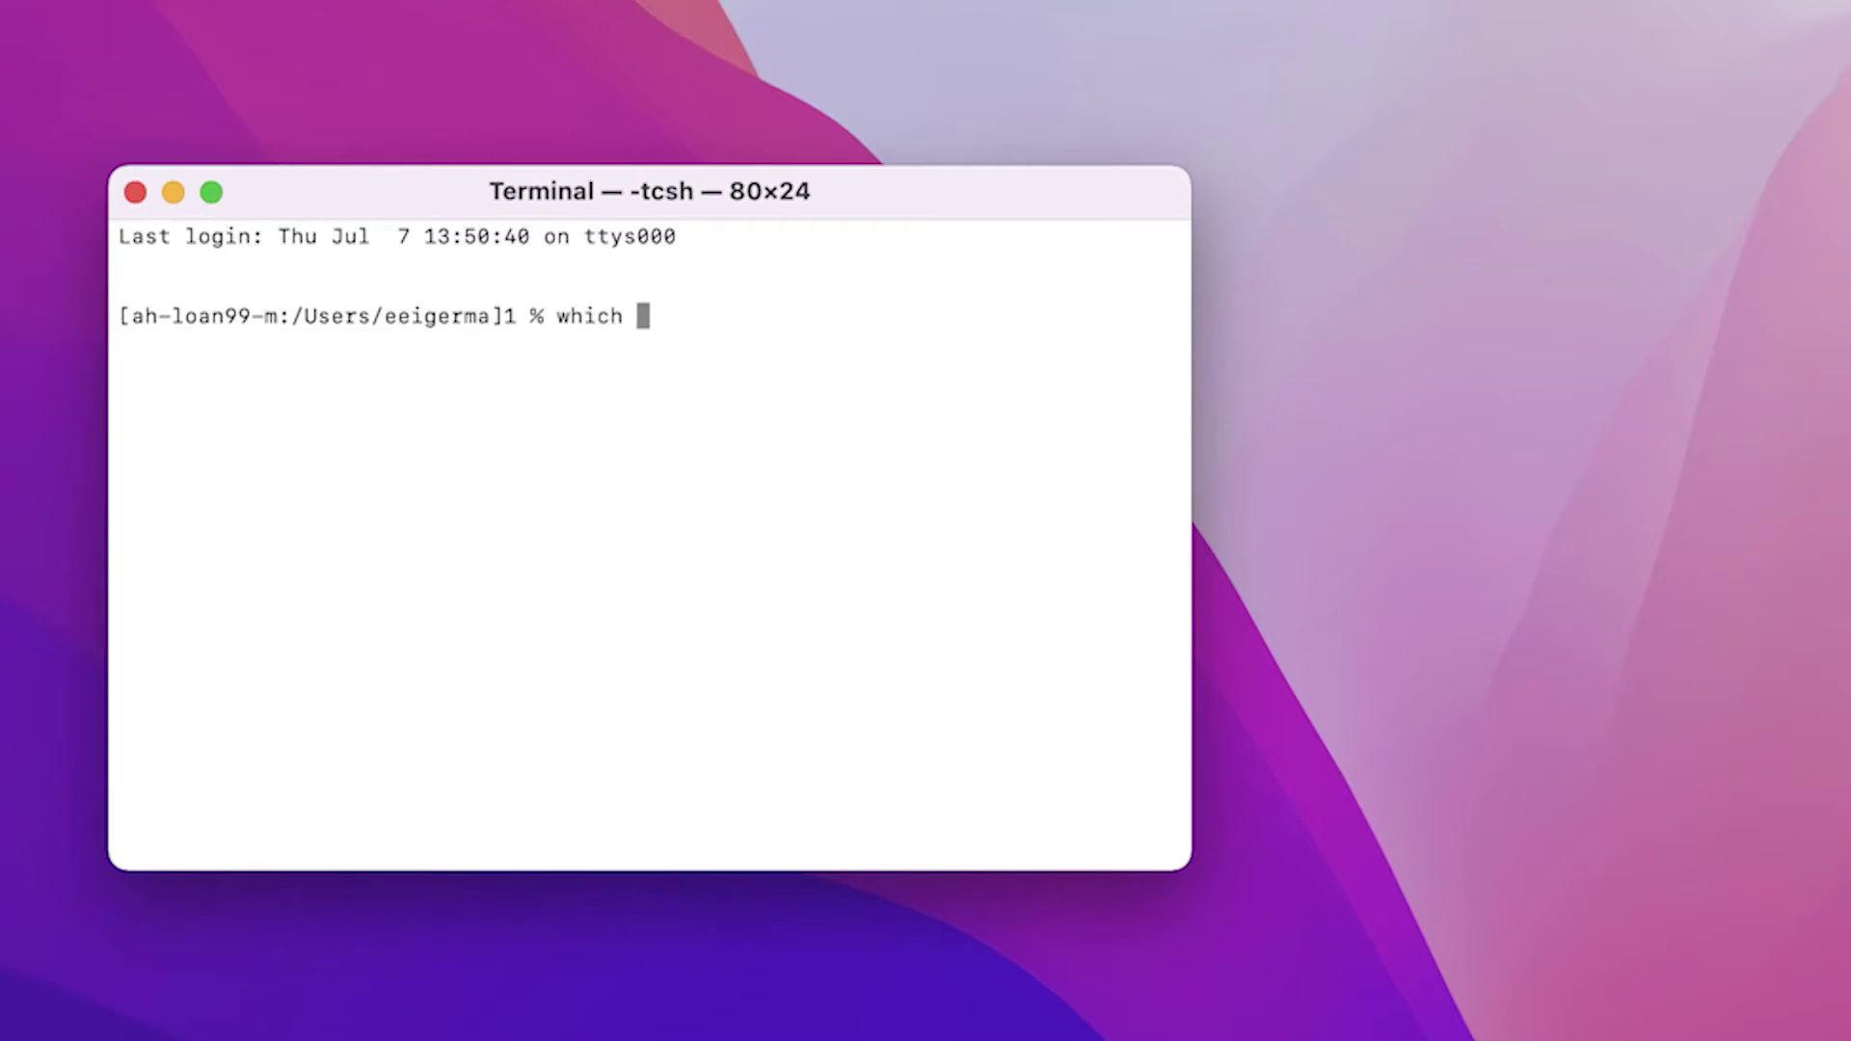
{"action": "type", "text": "python"}
{"action": "key", "text": "Return"}
{"action": "type", "text": "w"}
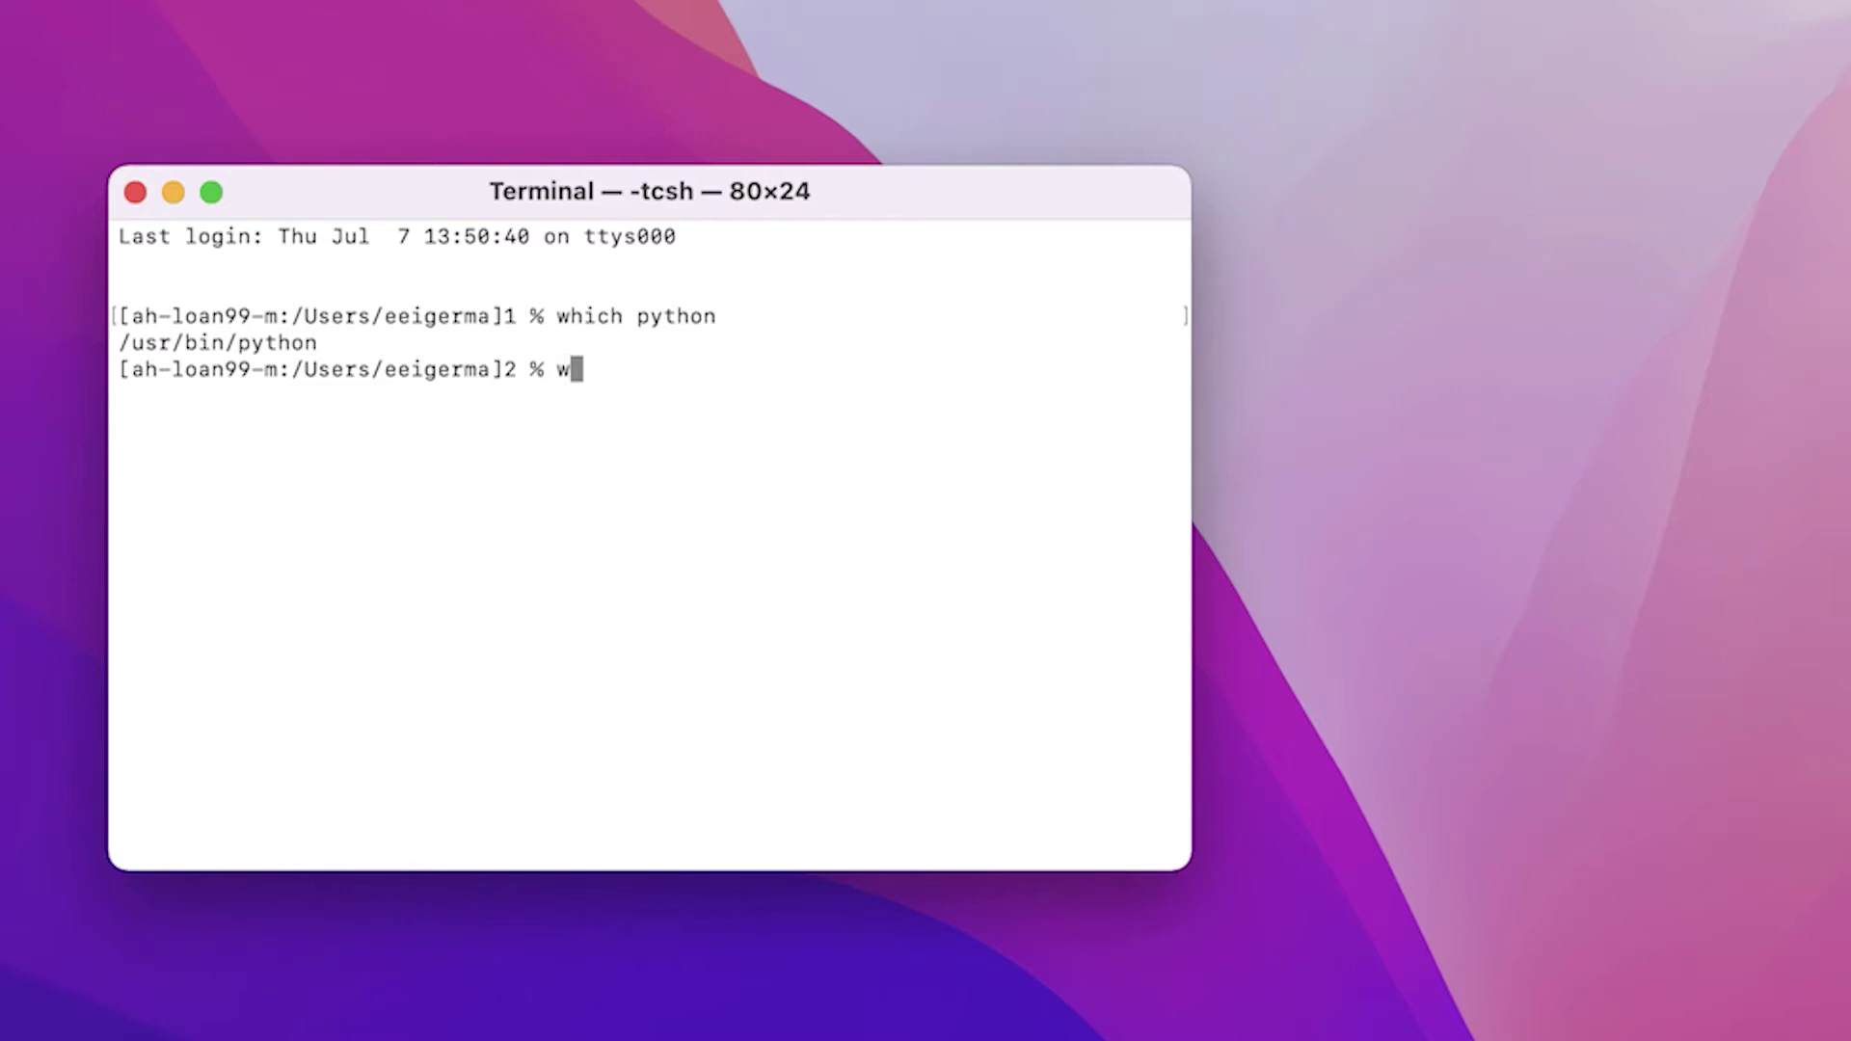
{"action": "type", "text": "hich python"}
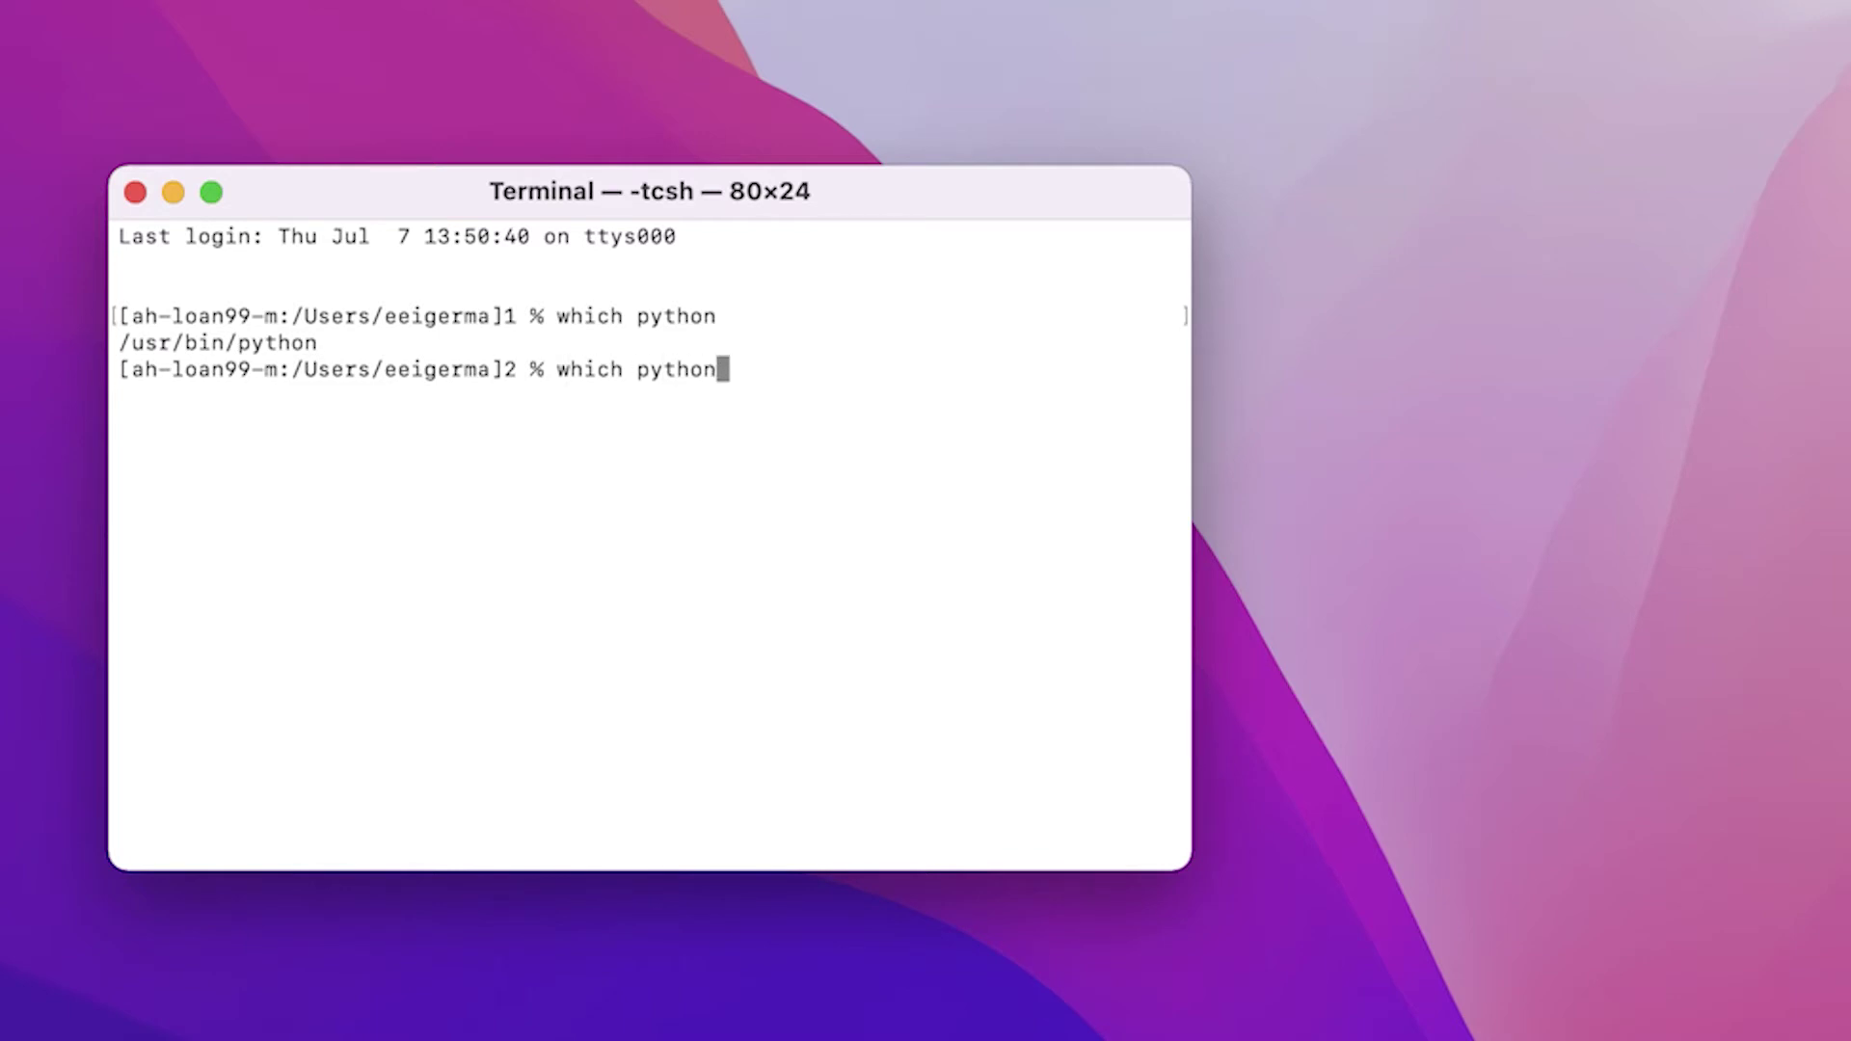
{"action": "type", "text": "3"}
{"action": "key", "text": "Return"}
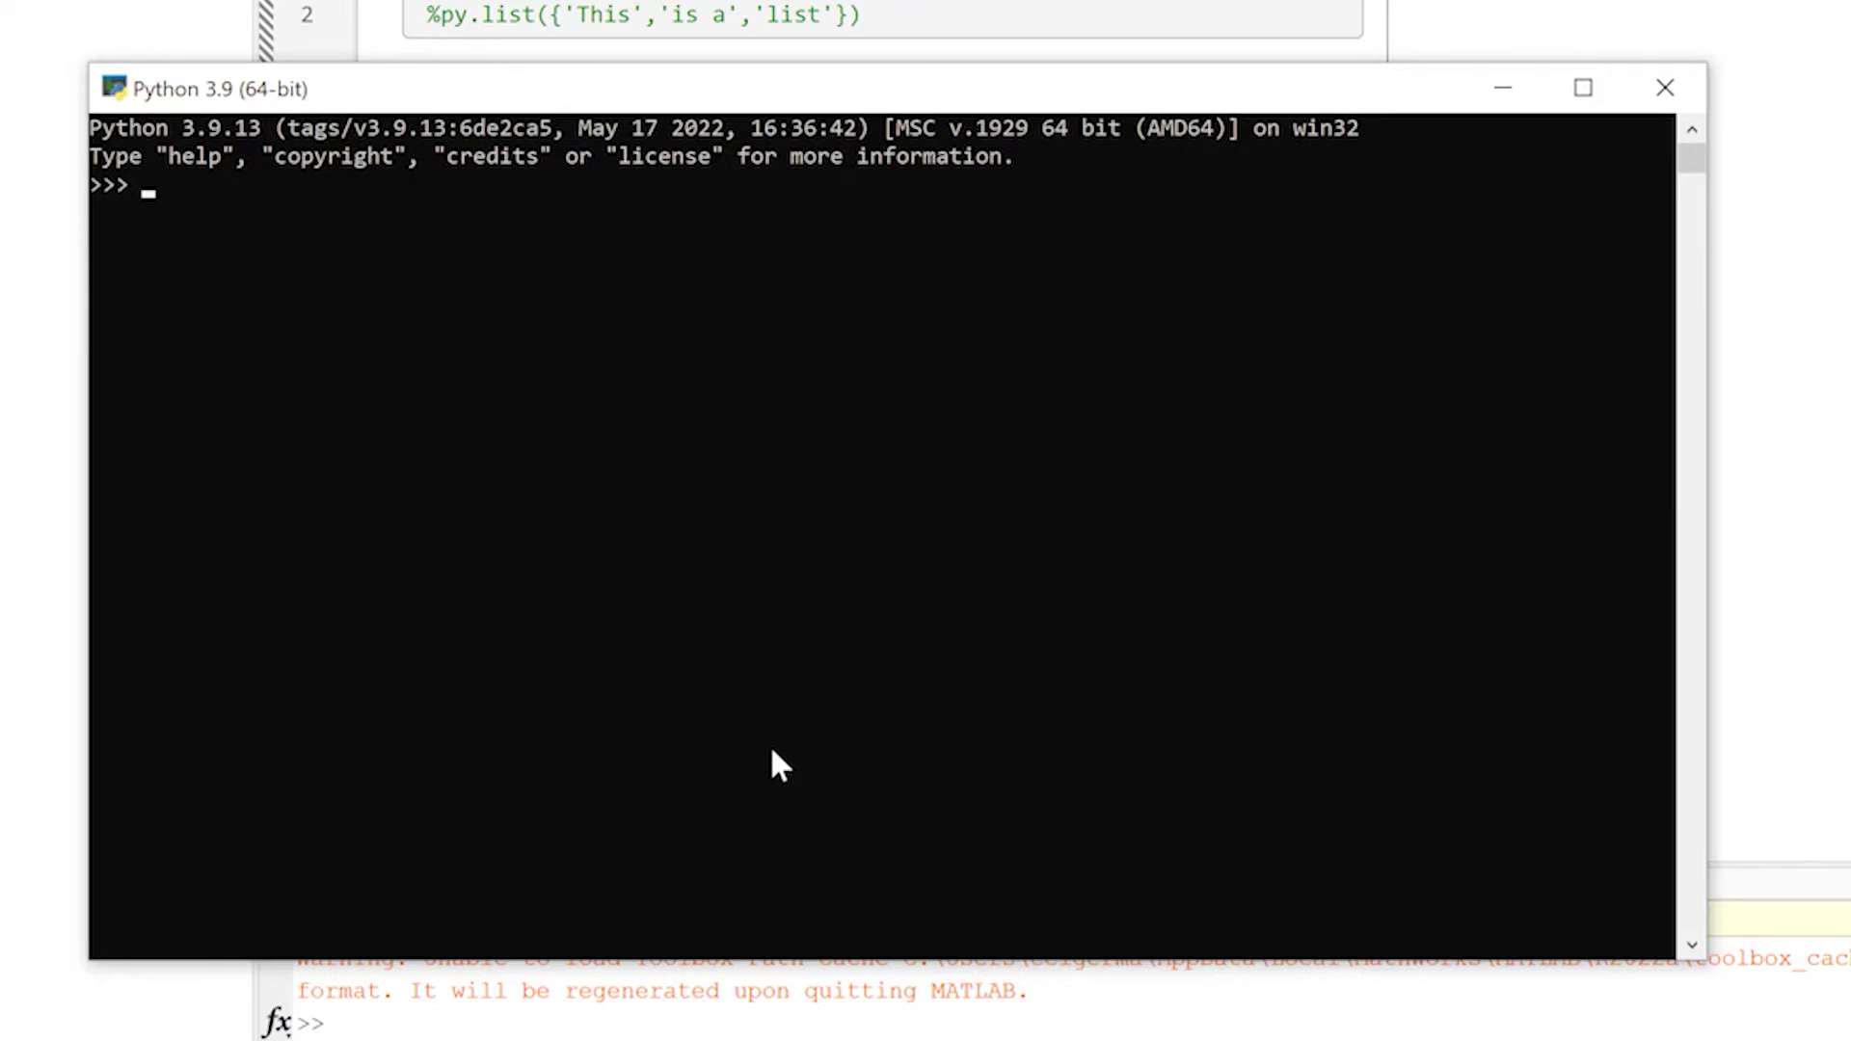
{"action": "type", "text": "import os"}
- Run import os, import sys, and os.path.dirname(sys.executable) to print the Python39 folder
{"action": "key", "text": "Return"}
{"action": "type", "text": "import"}
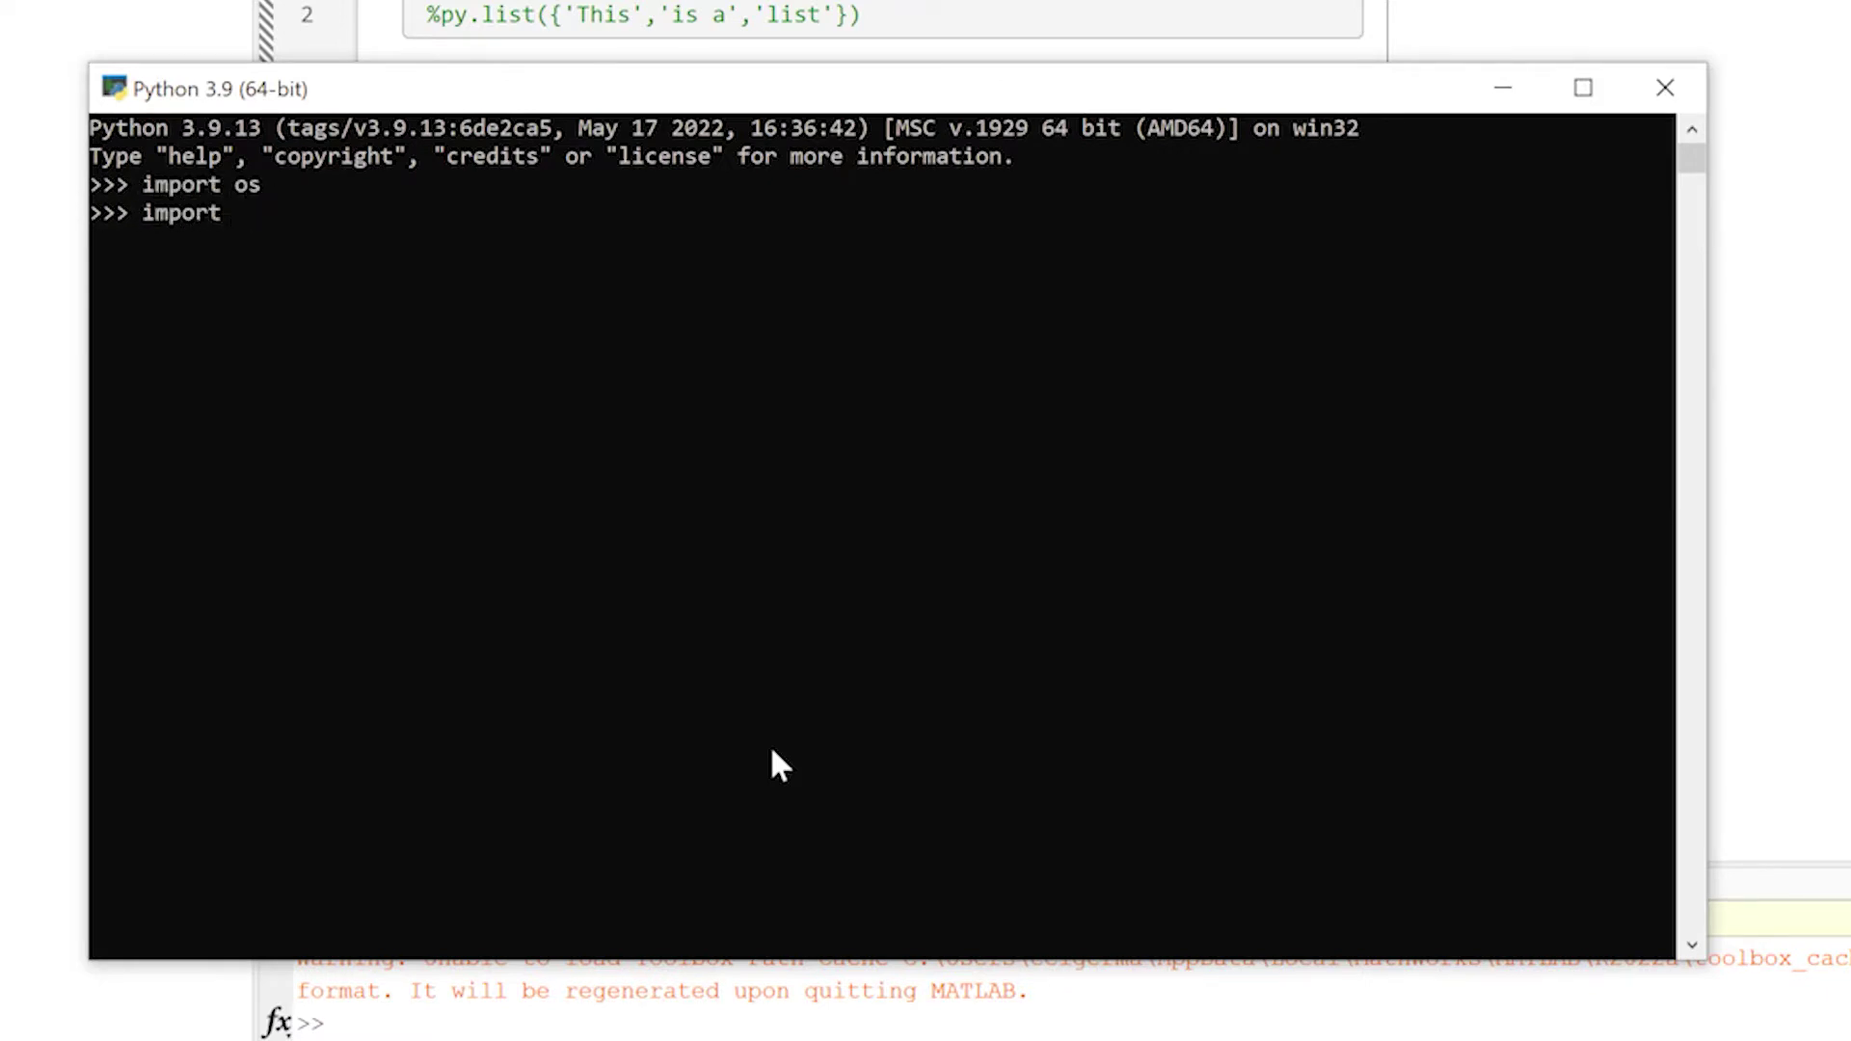
{"action": "type", "text": " sys"}
{"action": "key", "text": "Return"}
{"action": "type", "text": "os"}
{"action": "type", "text": ".path.dirname"}
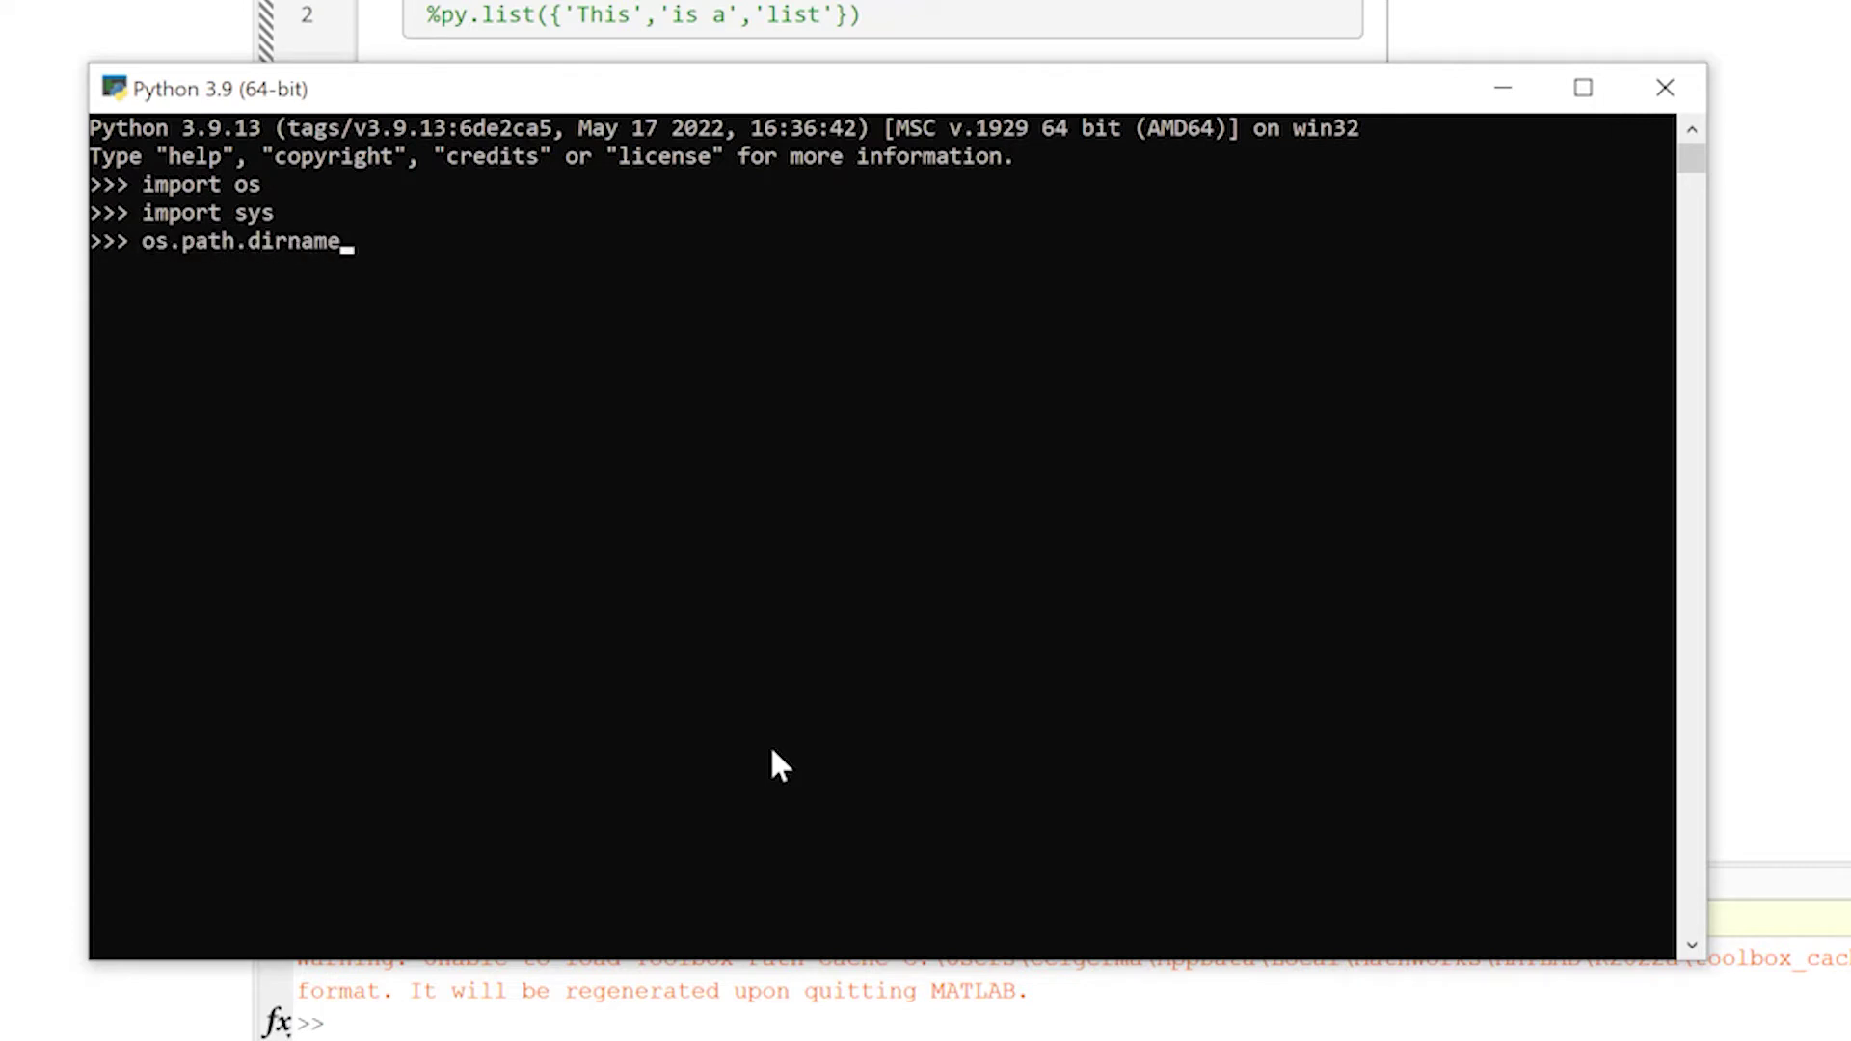
{"action": "type", "text": "(sys.e"}
{"action": "type", "text": "xecutable)"}
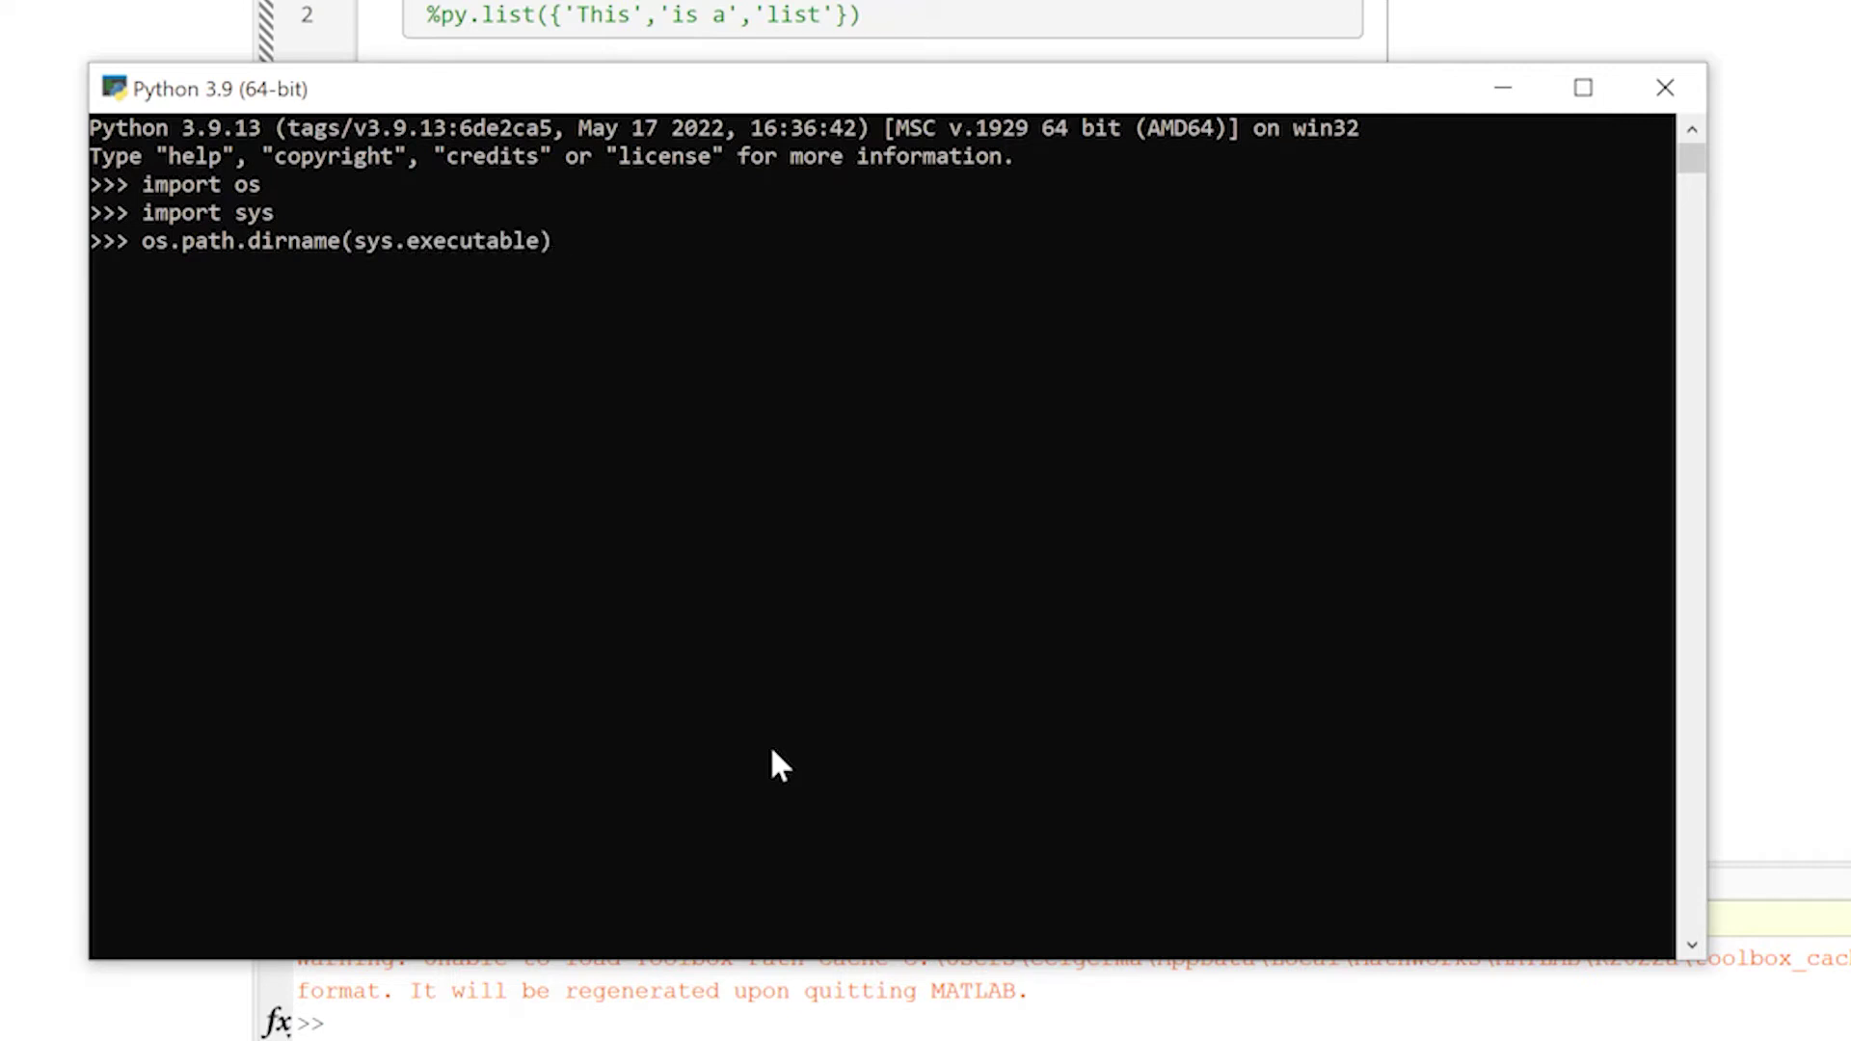
{"action": "key", "text": "Return"}
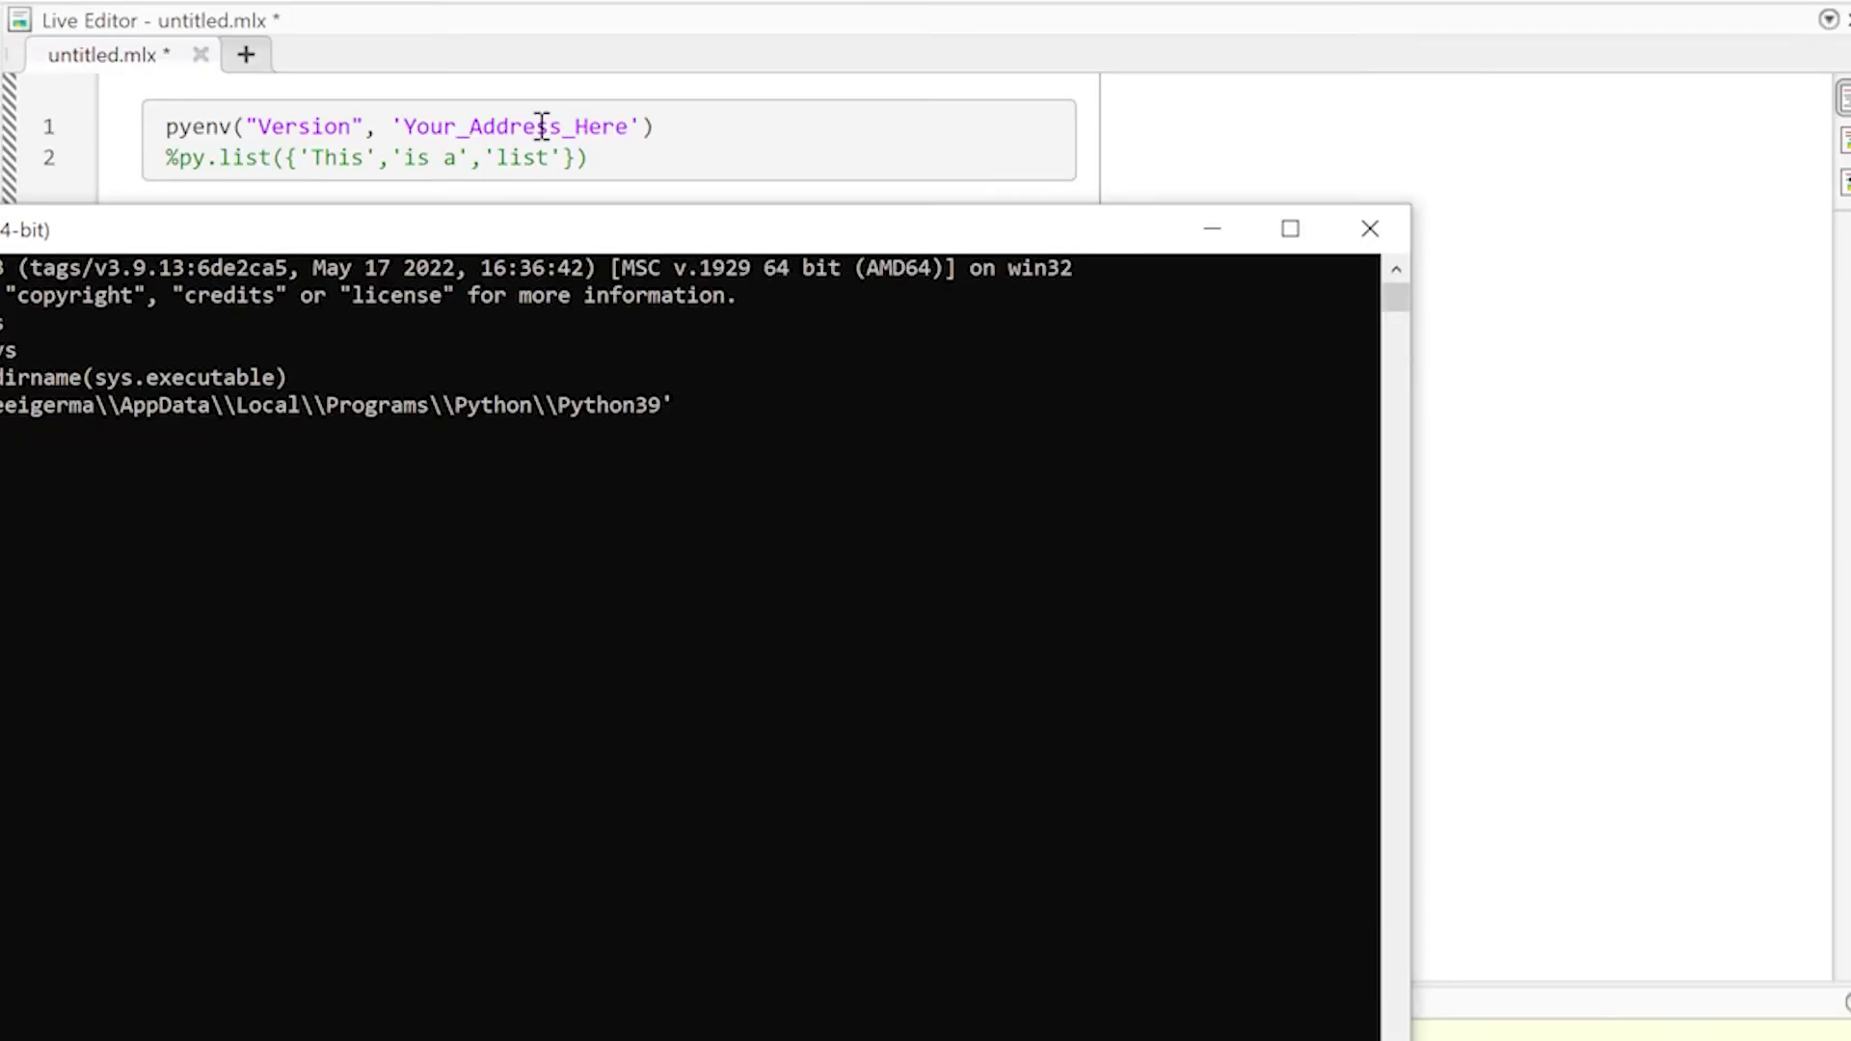
- Replace Your_Address_Here with the pasted Python39 path, converting doubled backslashes to single ones
{"action": "double_click", "coordinate": [538, 130]}
{"action": "type", "text": "'C:\\\\Users\\\\eeigerma\\\\AppData\\\\Local\\\\Programs\\\\Python\\\\Python39'"}
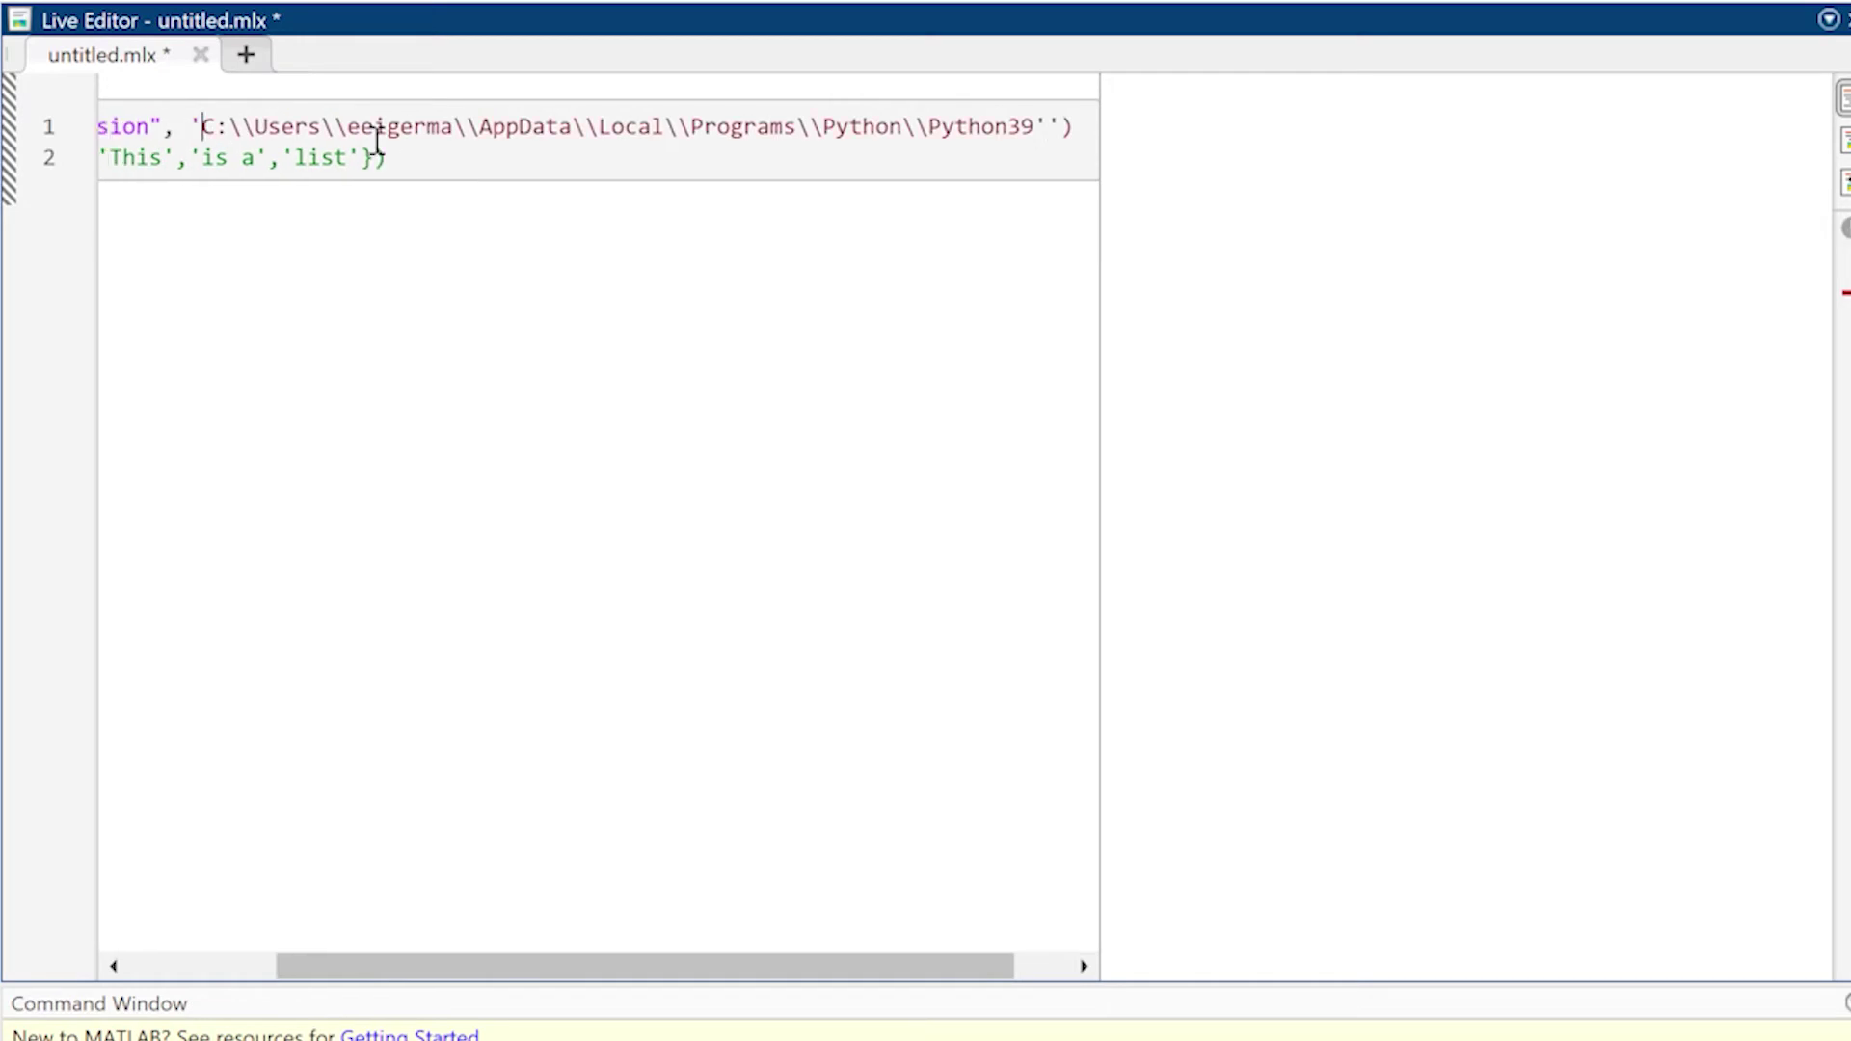
{"action": "key", "text": "End"}
{"action": "key", "text": "BackSpace"}
{"action": "key", "text": "ctrl+Left"}
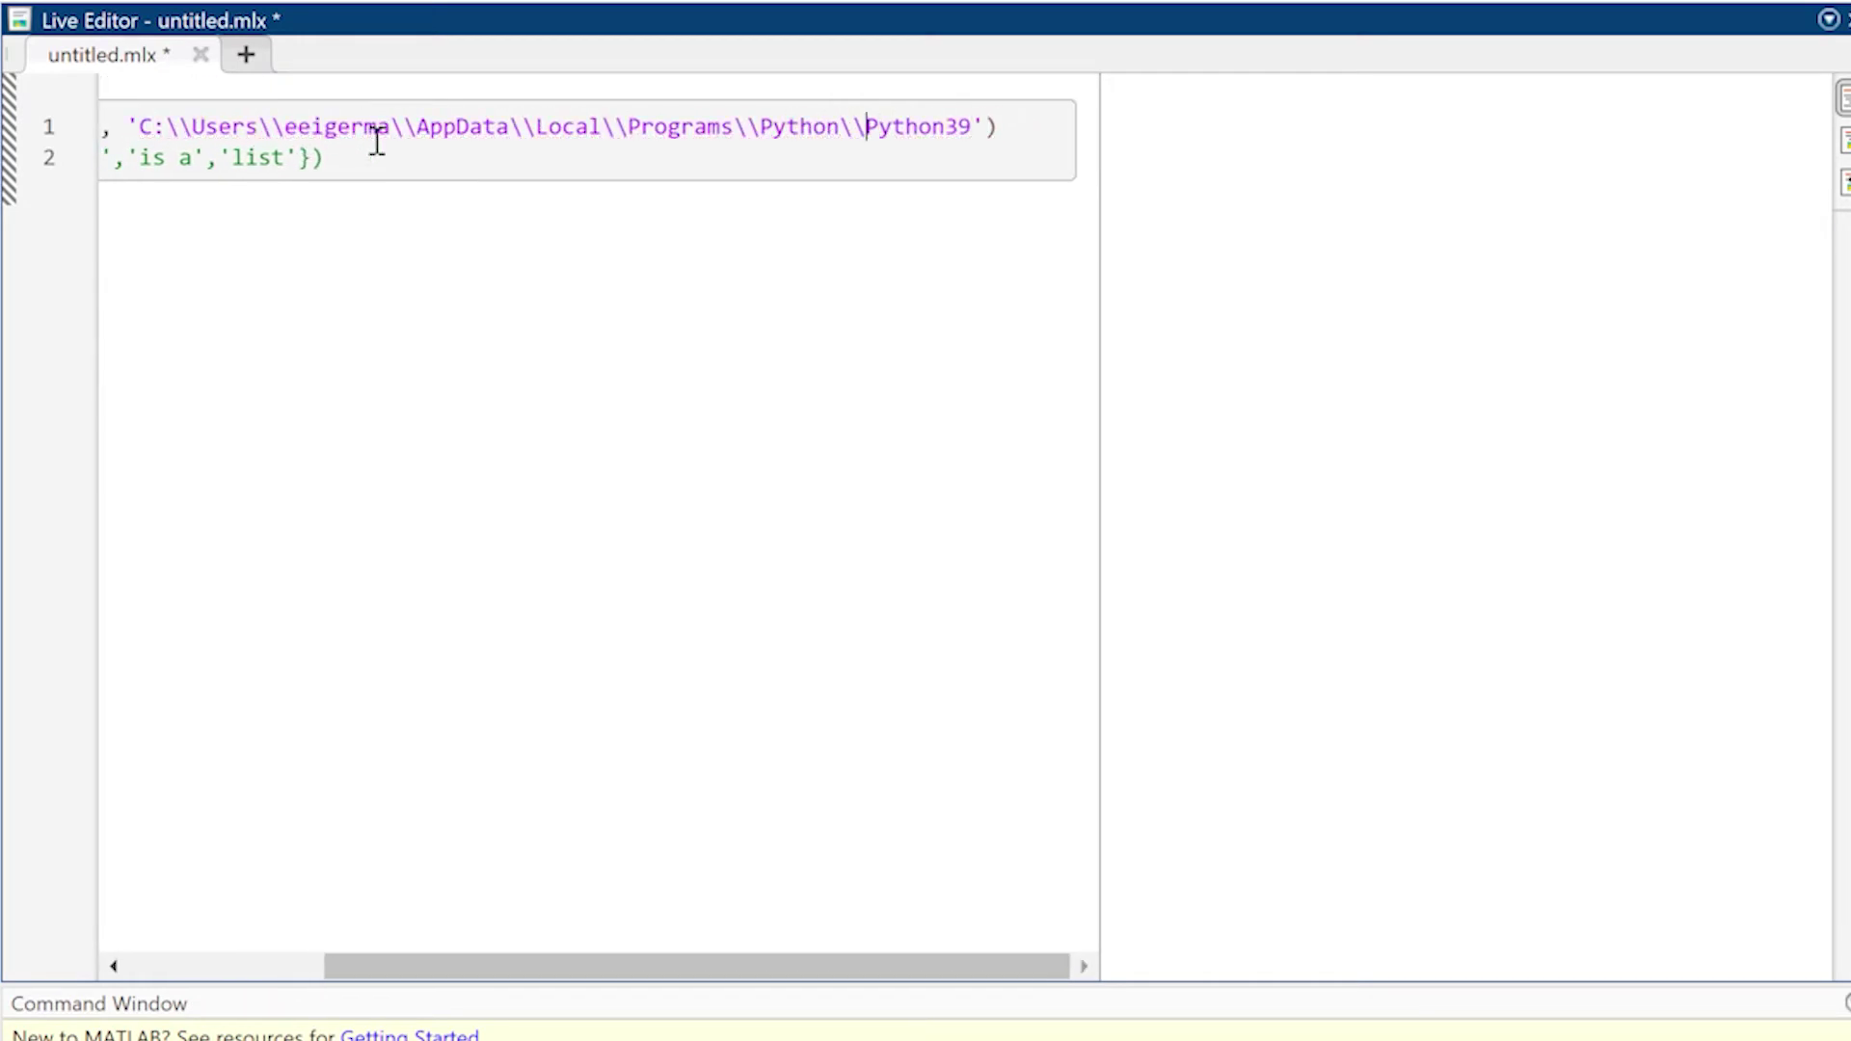
{"action": "key", "text": "BackSpace"}
{"action": "key", "text": "BackSpace"}
{"action": "key", "text": "ctrl+Left"}
{"action": "key", "text": "BackSpace"}
{"action": "key", "text": "ctrl+Left"}
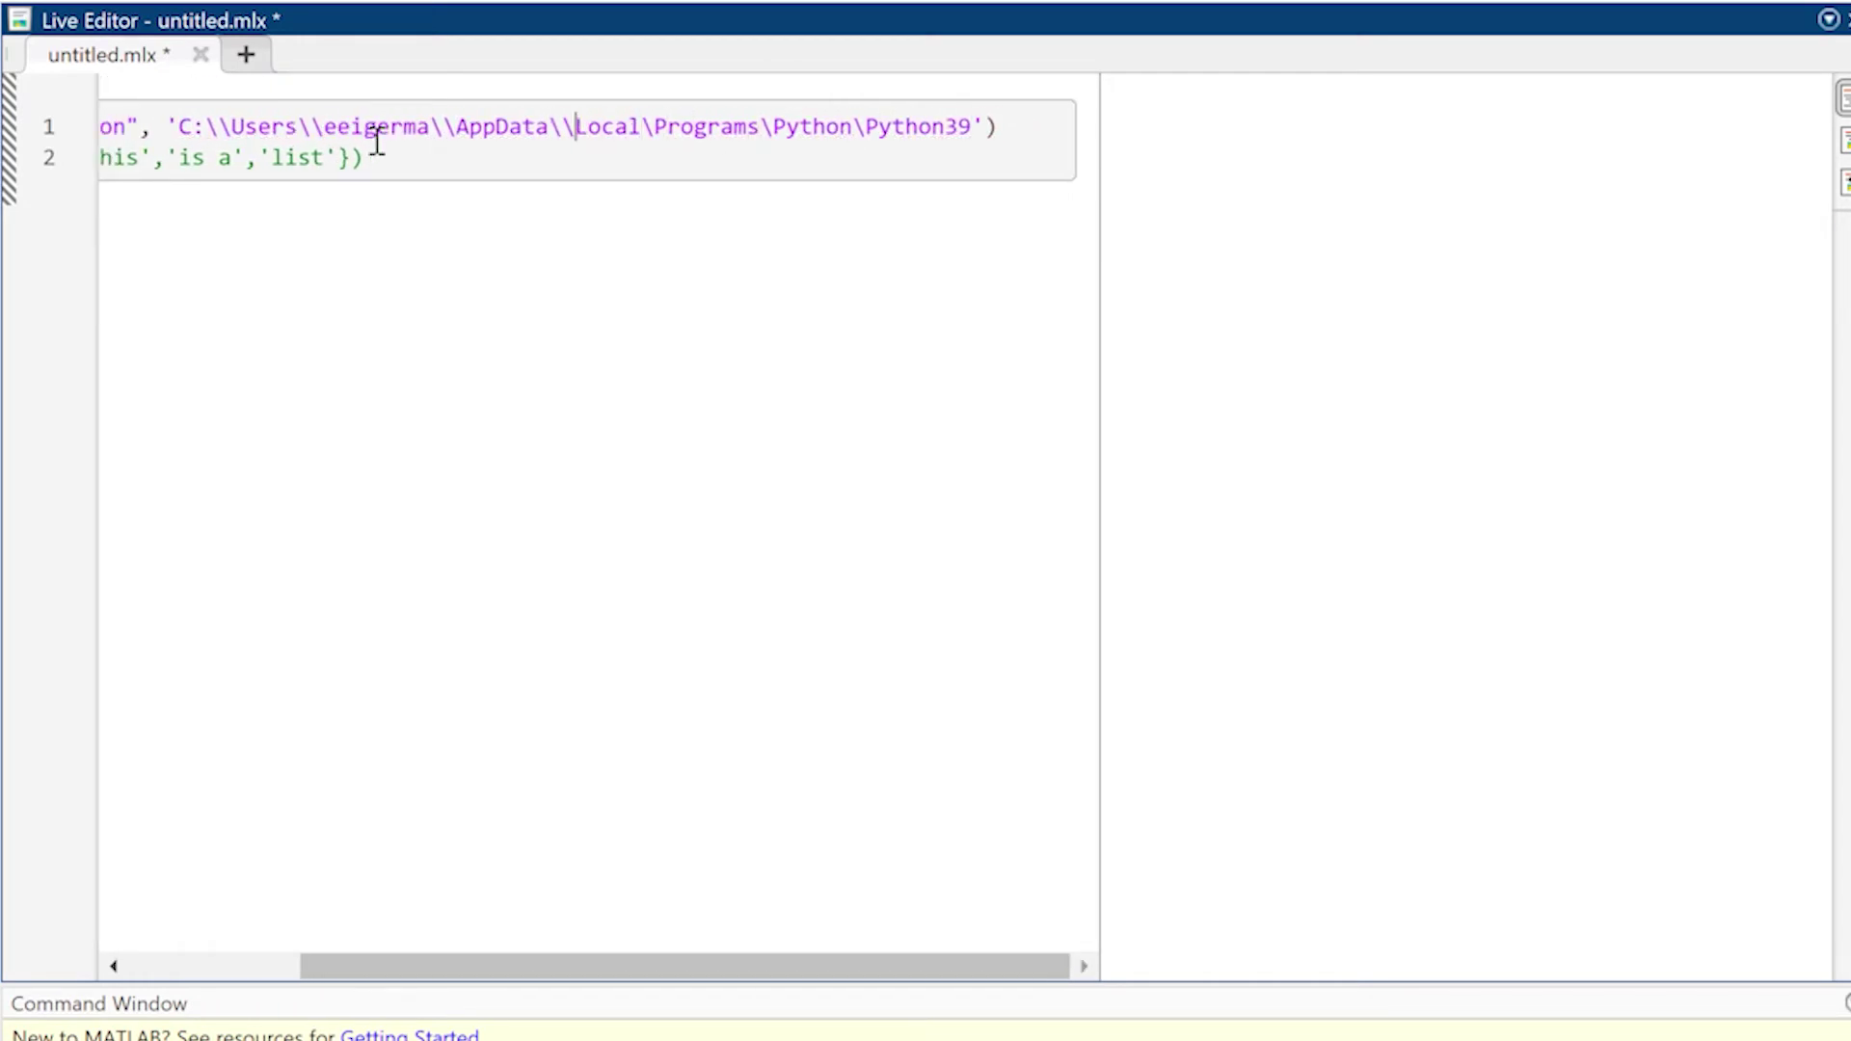
{"action": "key", "text": "BackSpace"}
{"action": "key", "text": "Left"}
{"action": "key", "text": "Left"}
{"action": "key", "text": "Left"}
{"action": "key", "text": "ctrl+Left"}
{"action": "key", "text": "BackSpace"}
{"action": "key", "text": "ctrl+Left"}
{"action": "key", "text": "BackSpace"}
{"action": "key", "text": "ctrl+Left"}
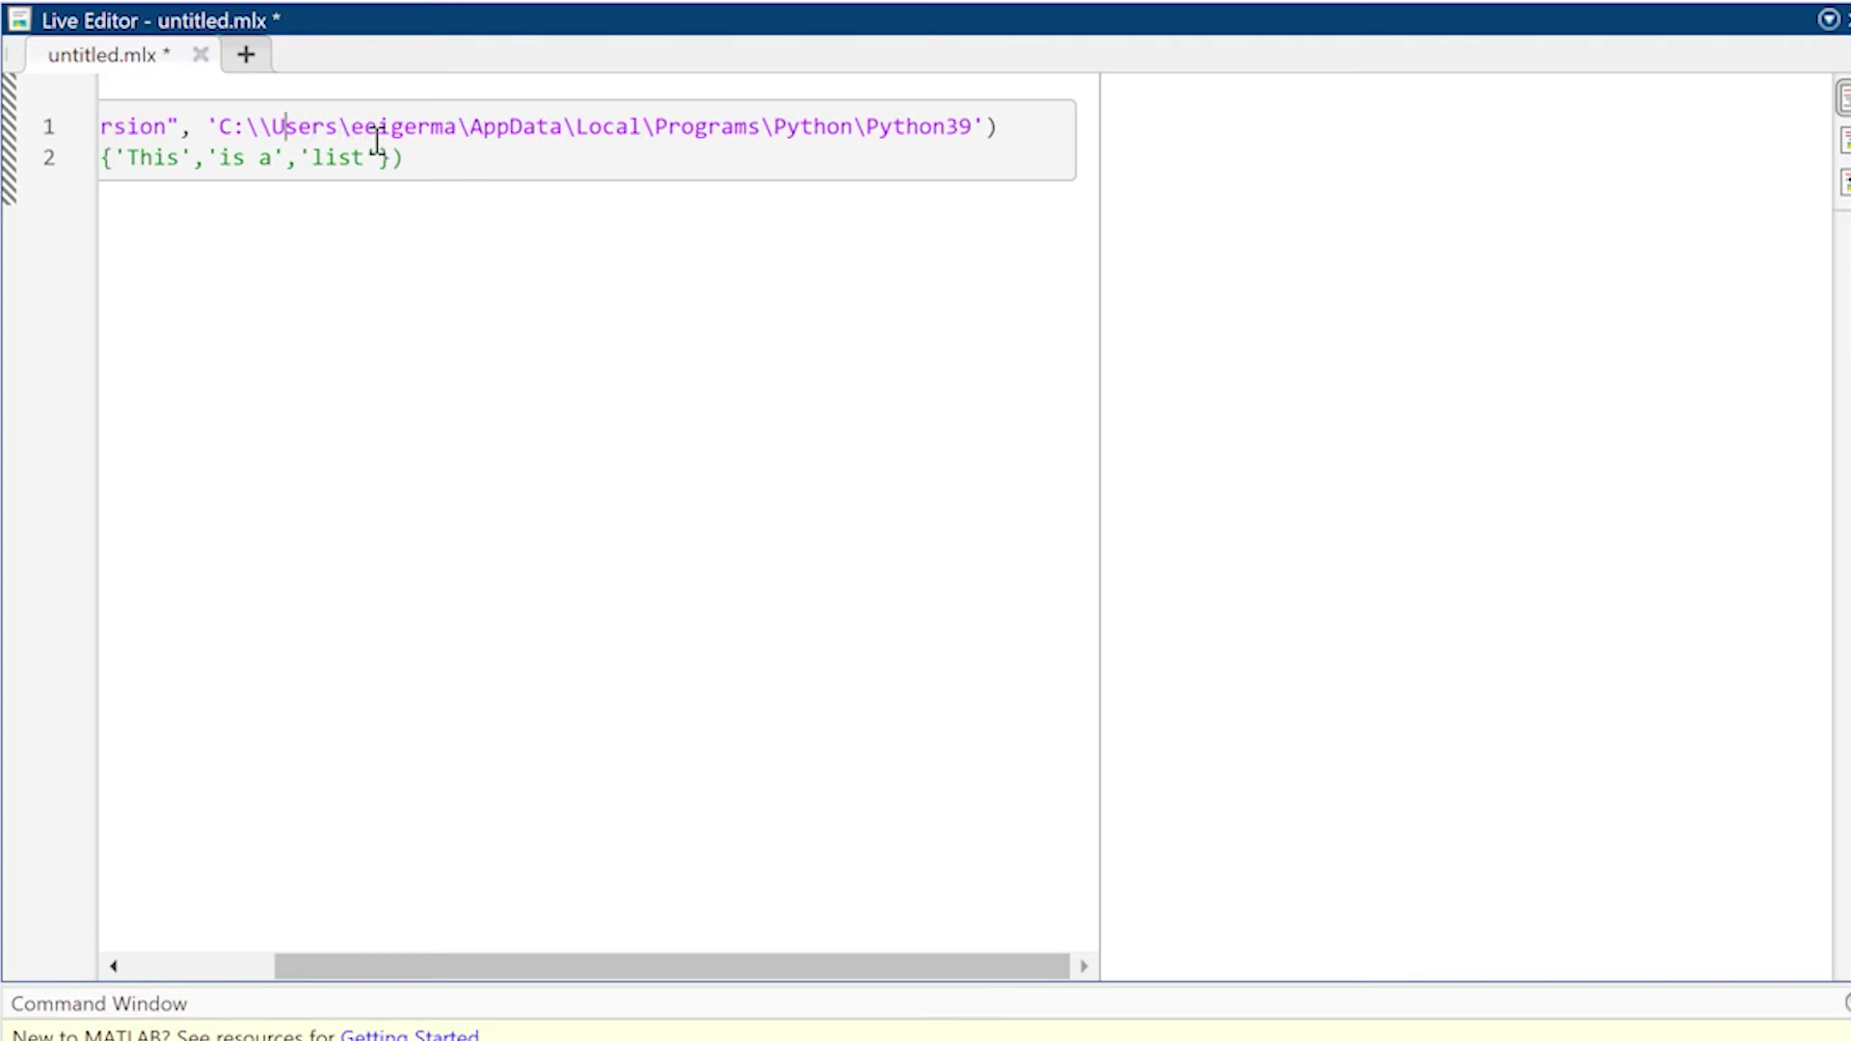
{"action": "key", "text": "BackSpace"}
- Append \python.exe to the path and run the pyenv section twice
{"action": "key", "text": "ctrl+Right"}
{"action": "key", "text": "ctrl+Right"}
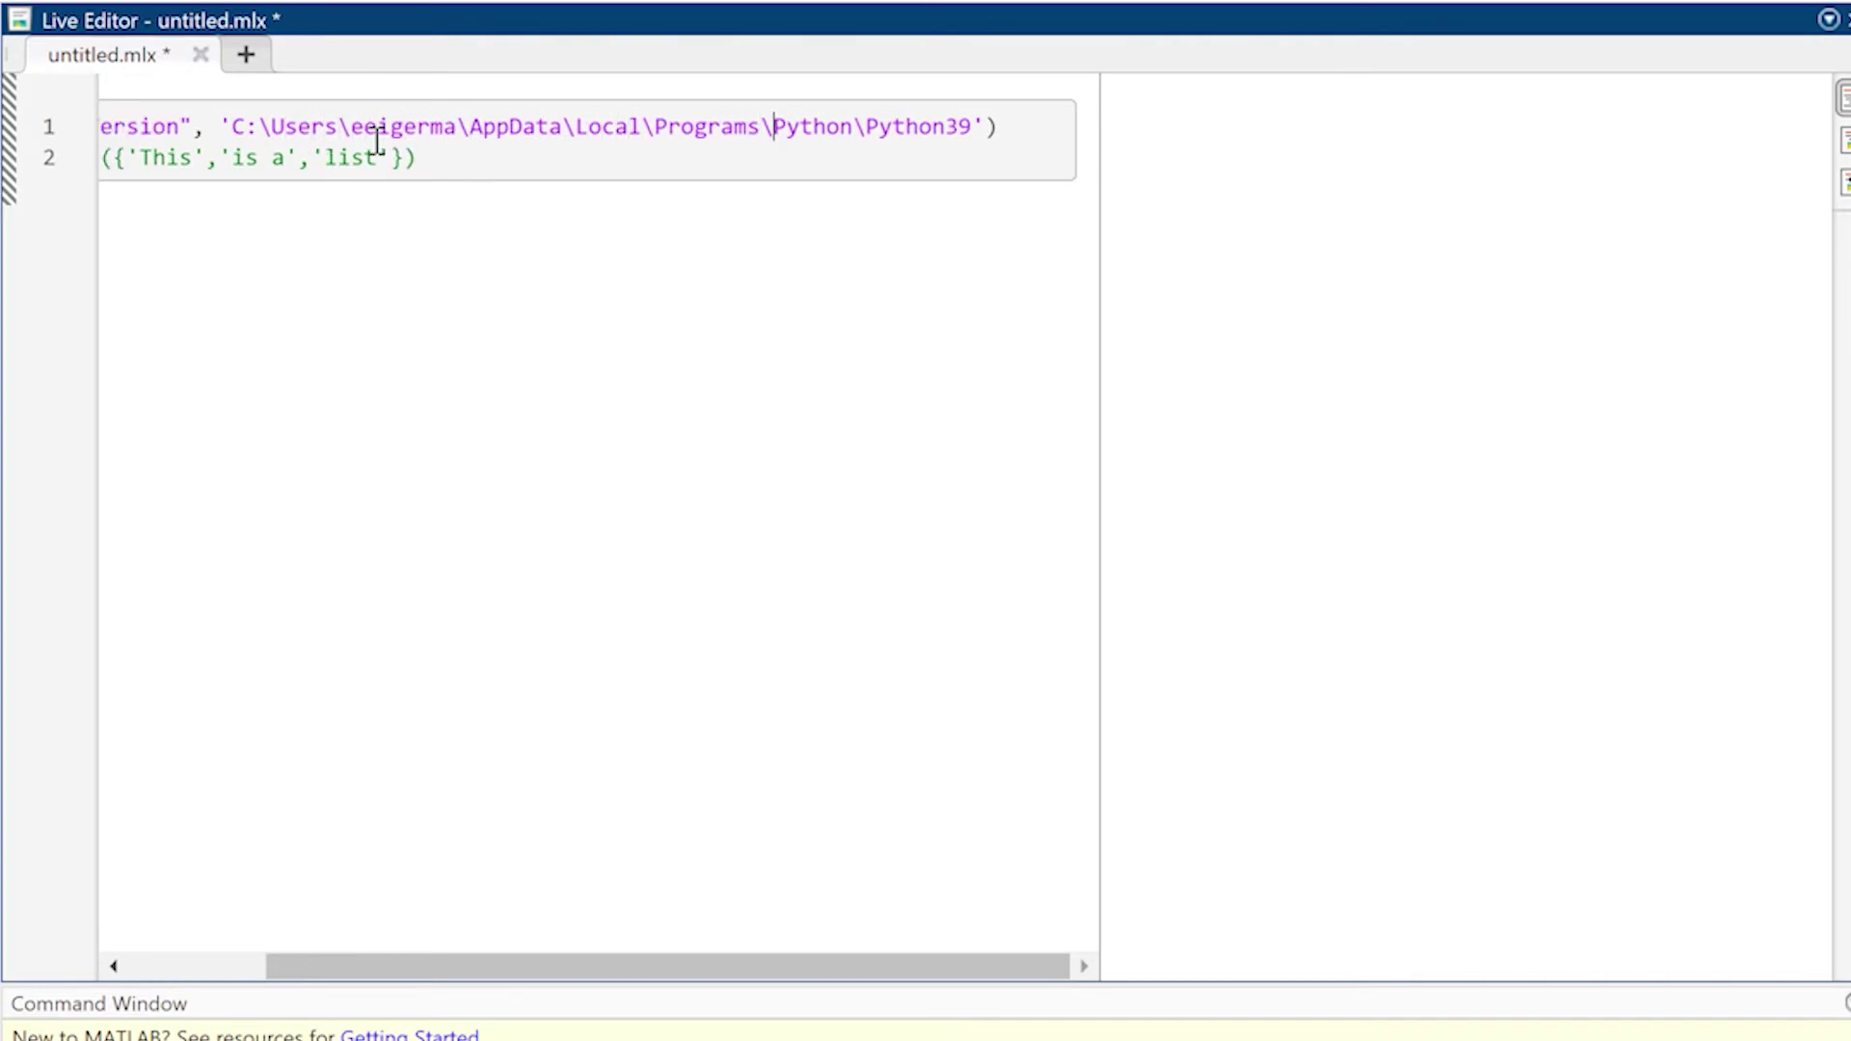
{"action": "key", "text": "ctrl+Right"}
{"action": "key", "text": "ctrl+Right"}
{"action": "key", "text": "ctrl+Right"}
{"action": "type", "text": "\\python.e"}
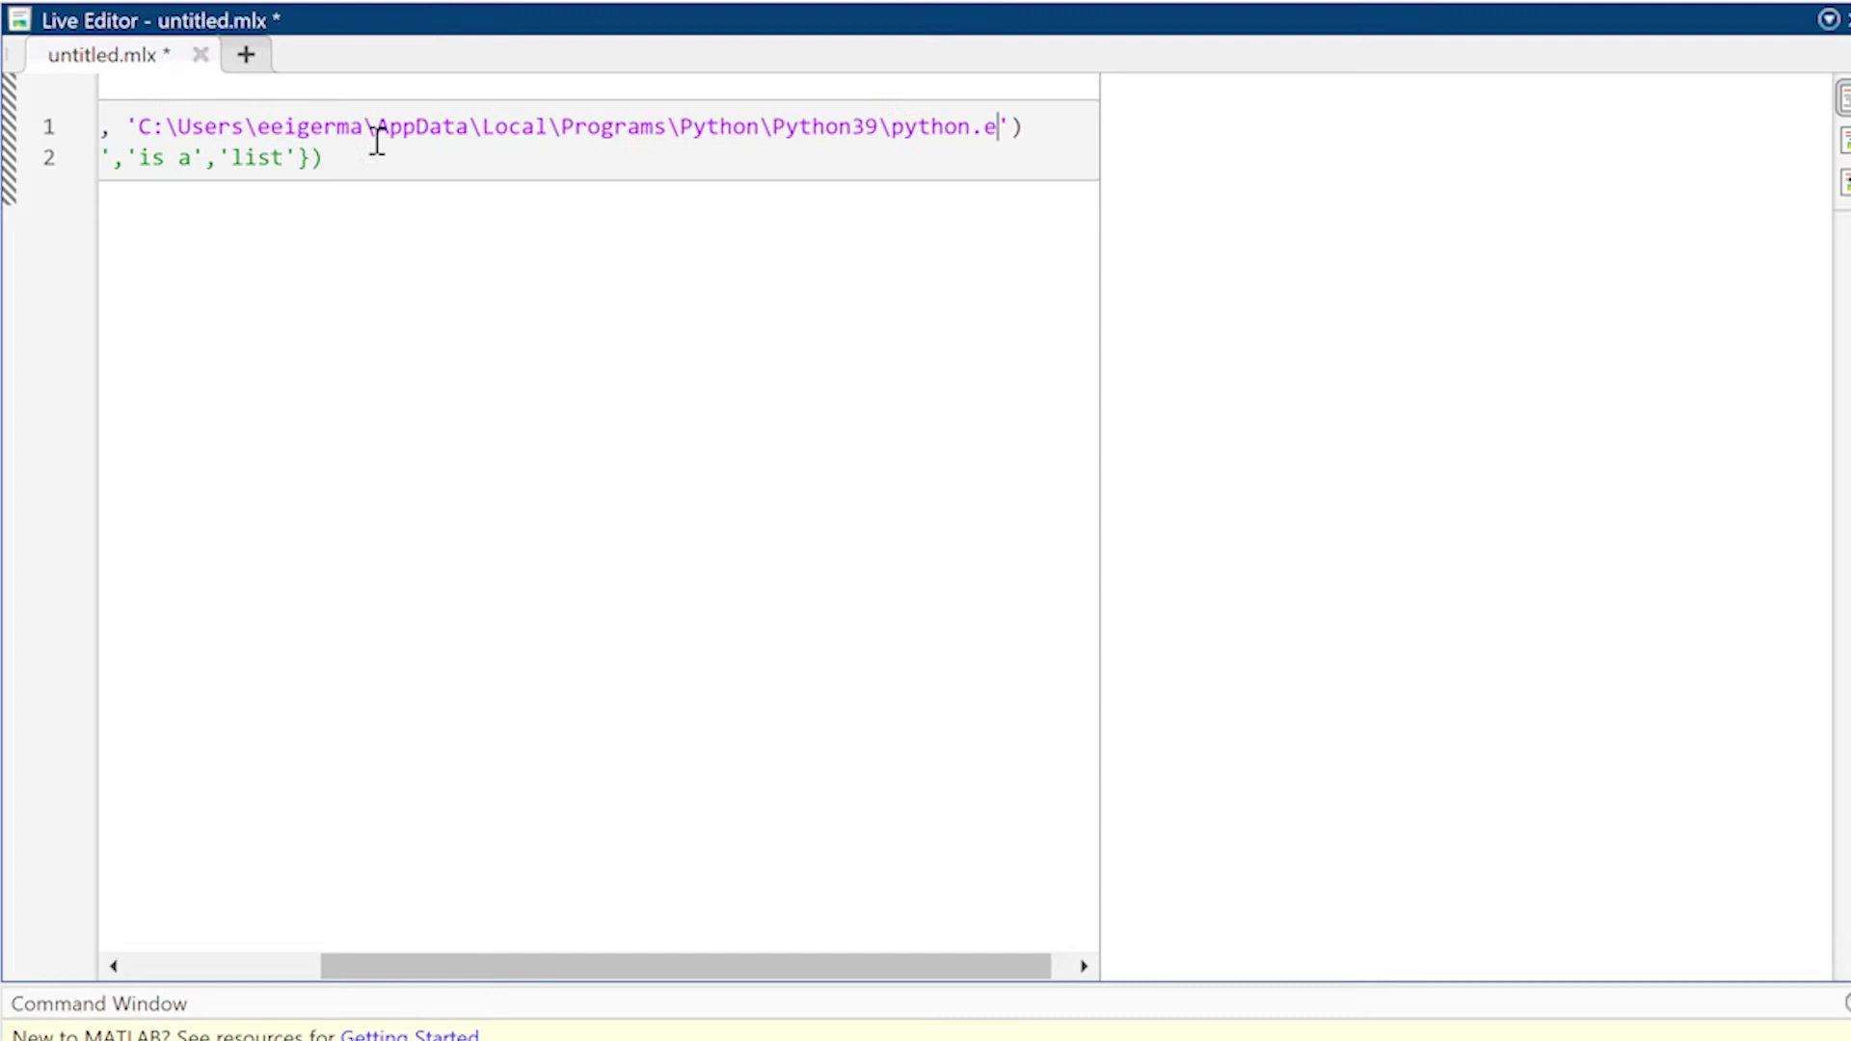
{"action": "type", "text": "xe"}
{"action": "key", "text": "ctrl+Return"}
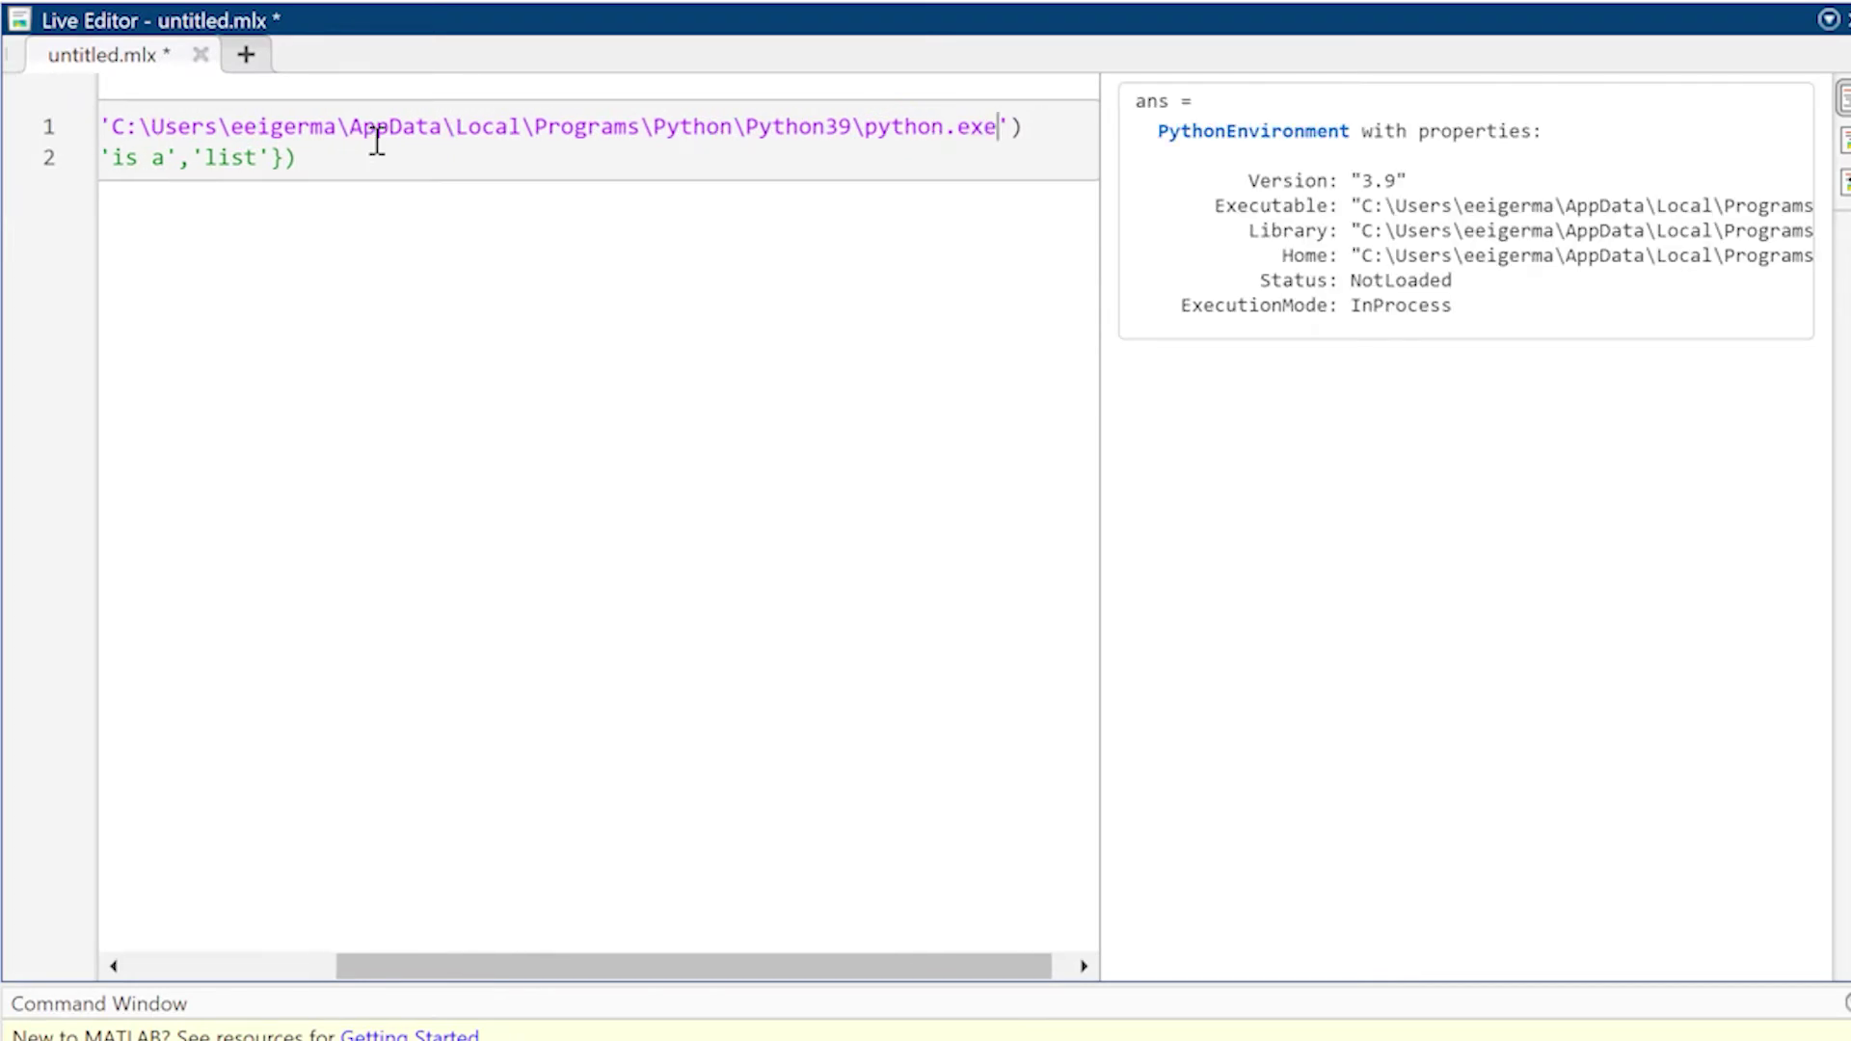
{"action": "left_click", "coordinate": [815, 175]}
{"action": "key", "text": "ctrl+Return"}
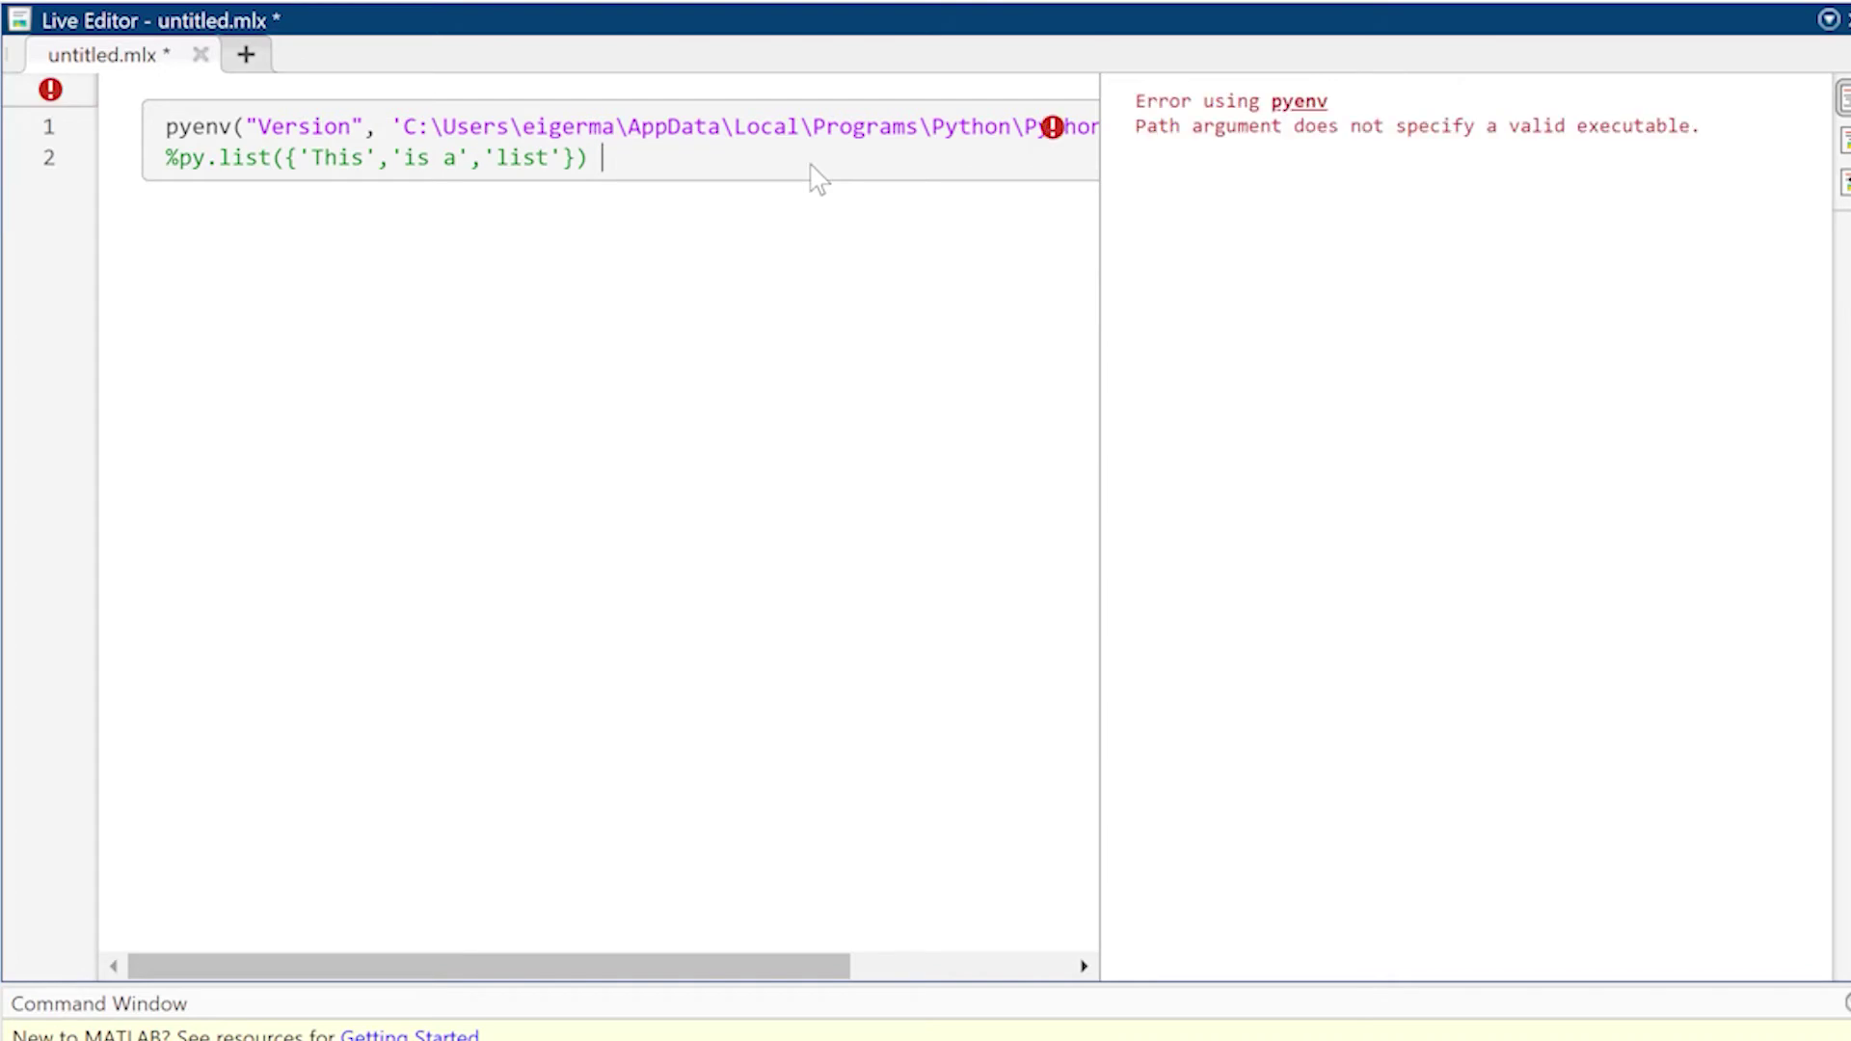
{"action": "left_click_drag", "start_coordinate": [776, 966], "coordinate": [1153, 941]}
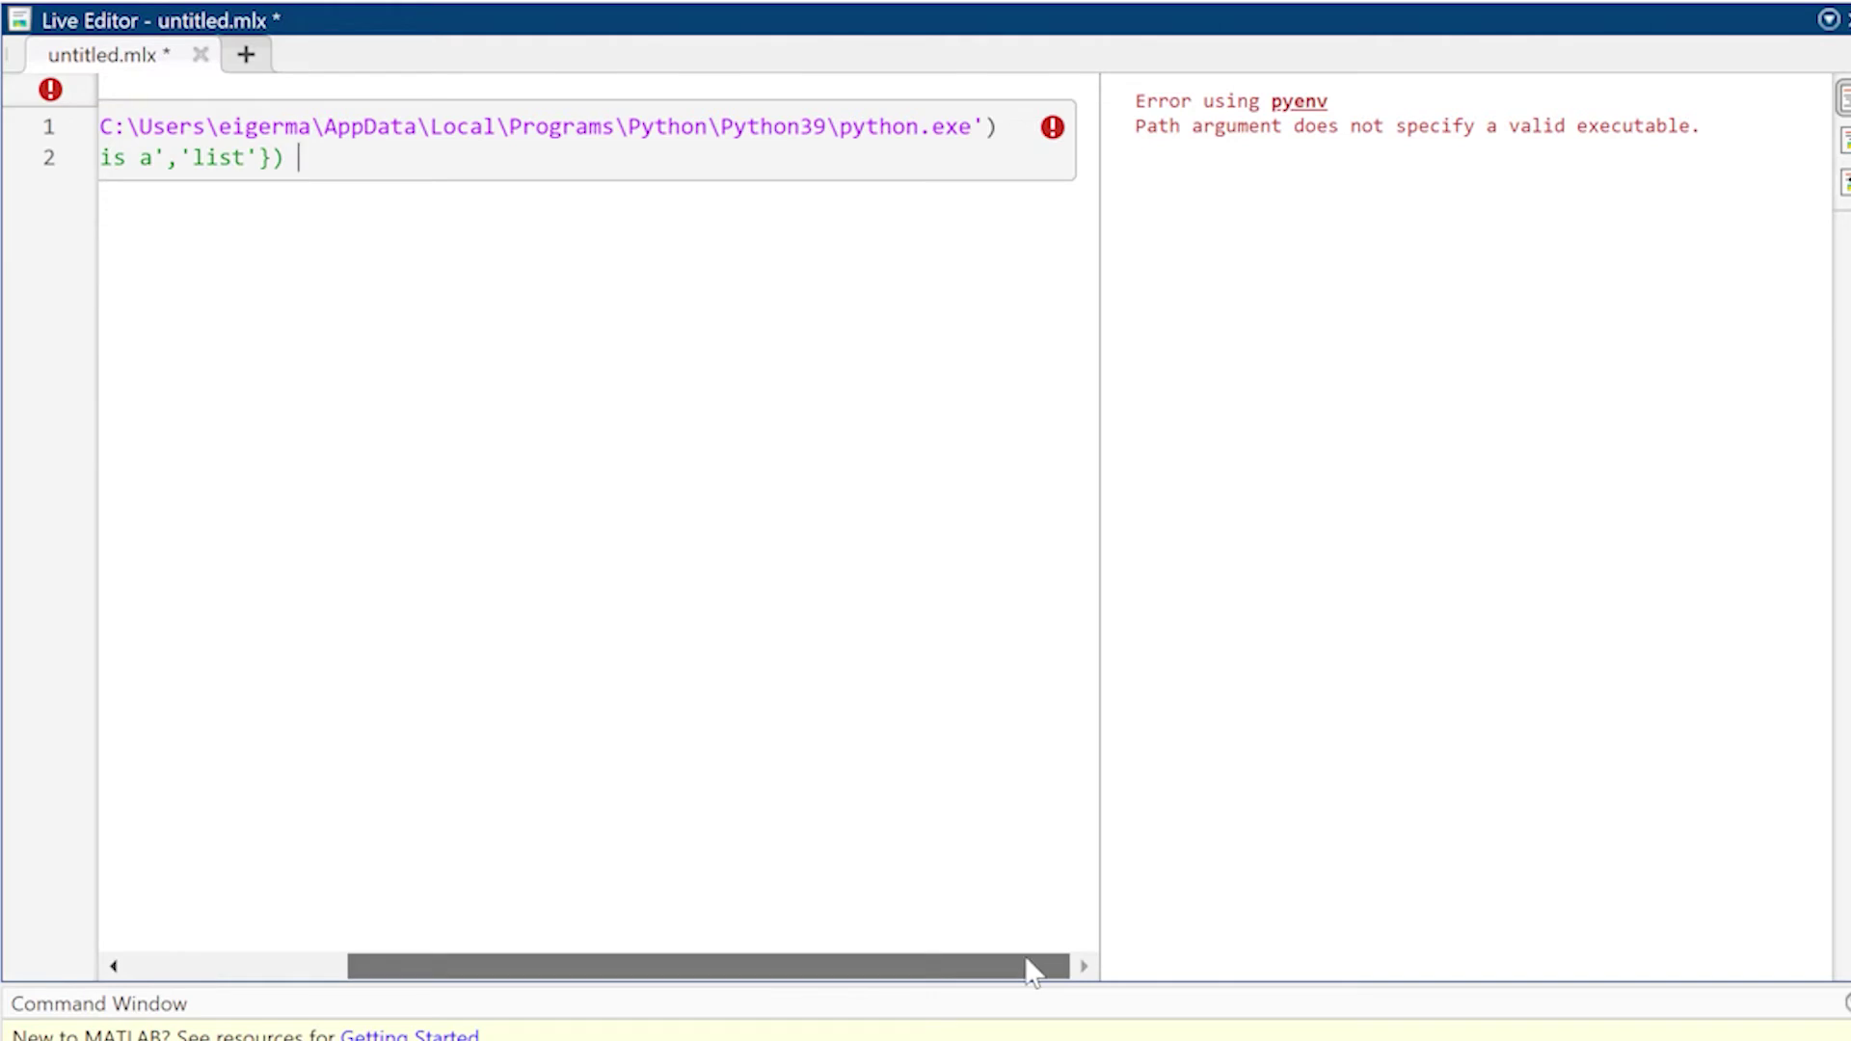
{"action": "left_click_drag", "start_coordinate": [1024, 957], "coordinate": [771, 938]}
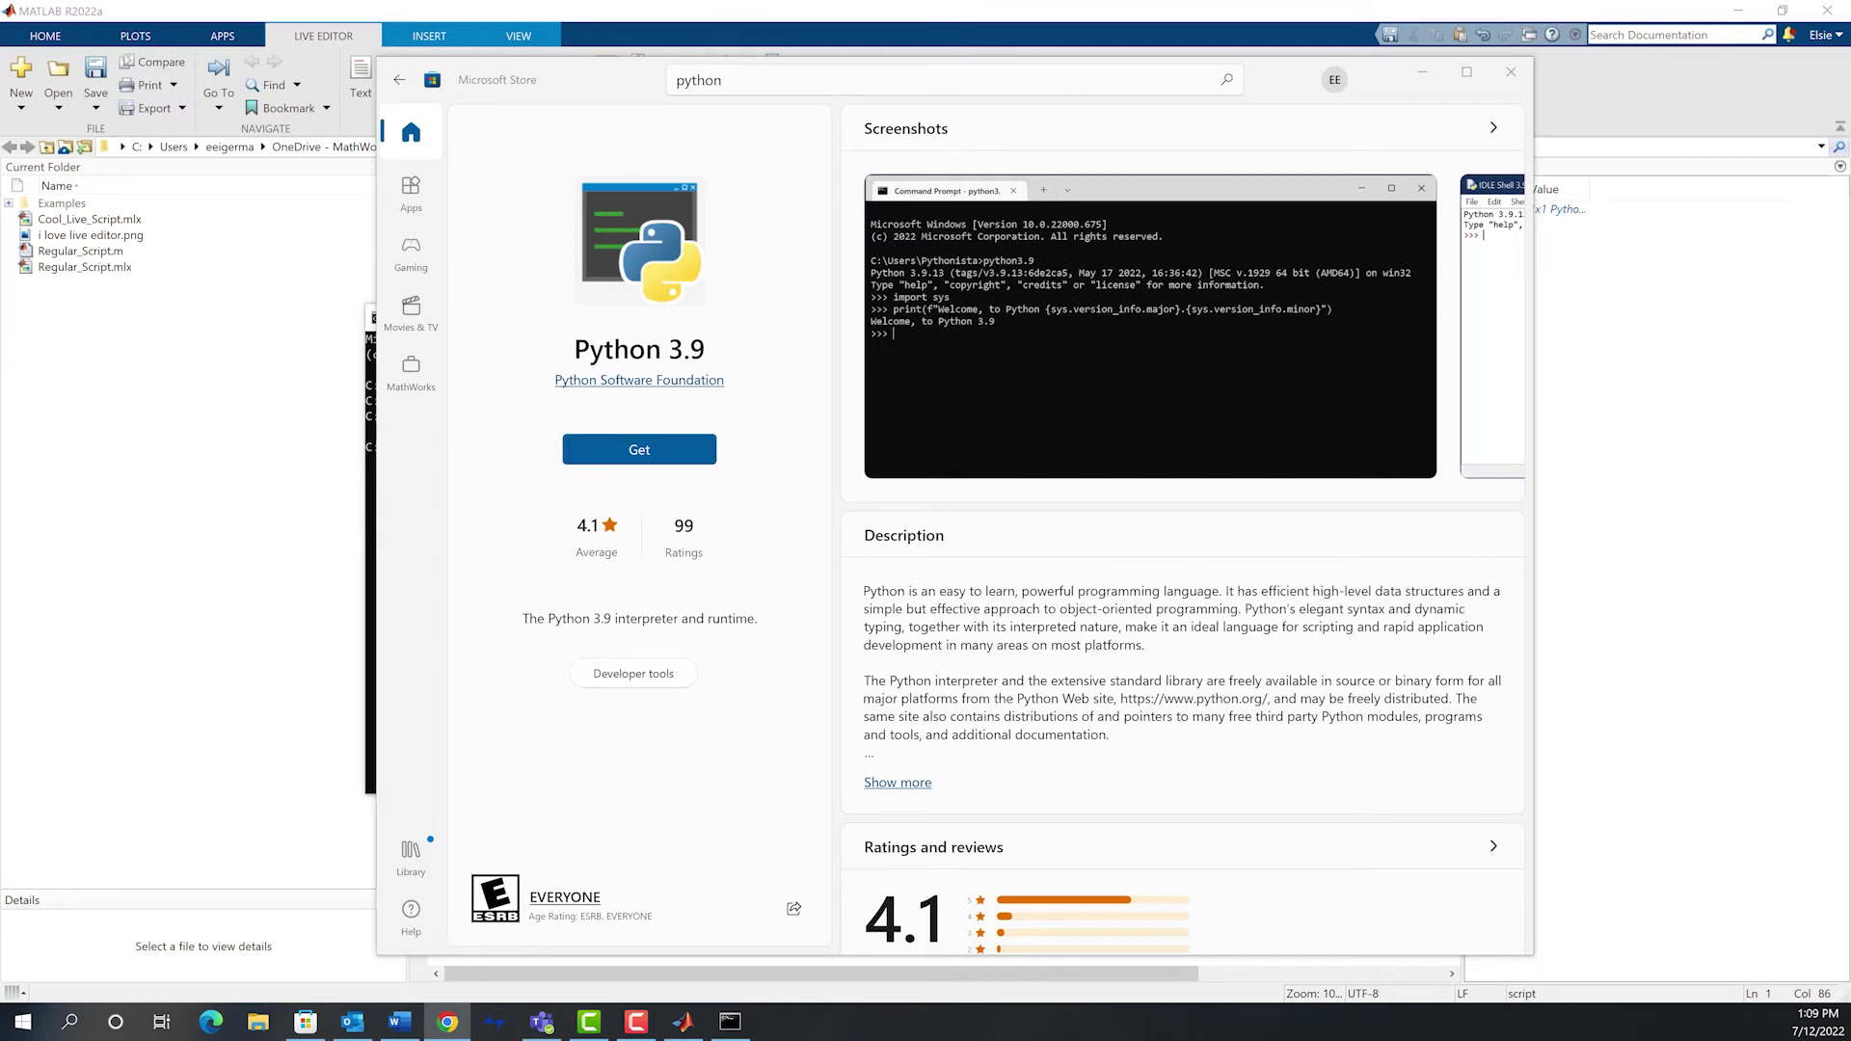
- Switch from the Microsoft Store Python 3.9 page to the python.org browser window
{"action": "key", "text": "alt+Tab"}
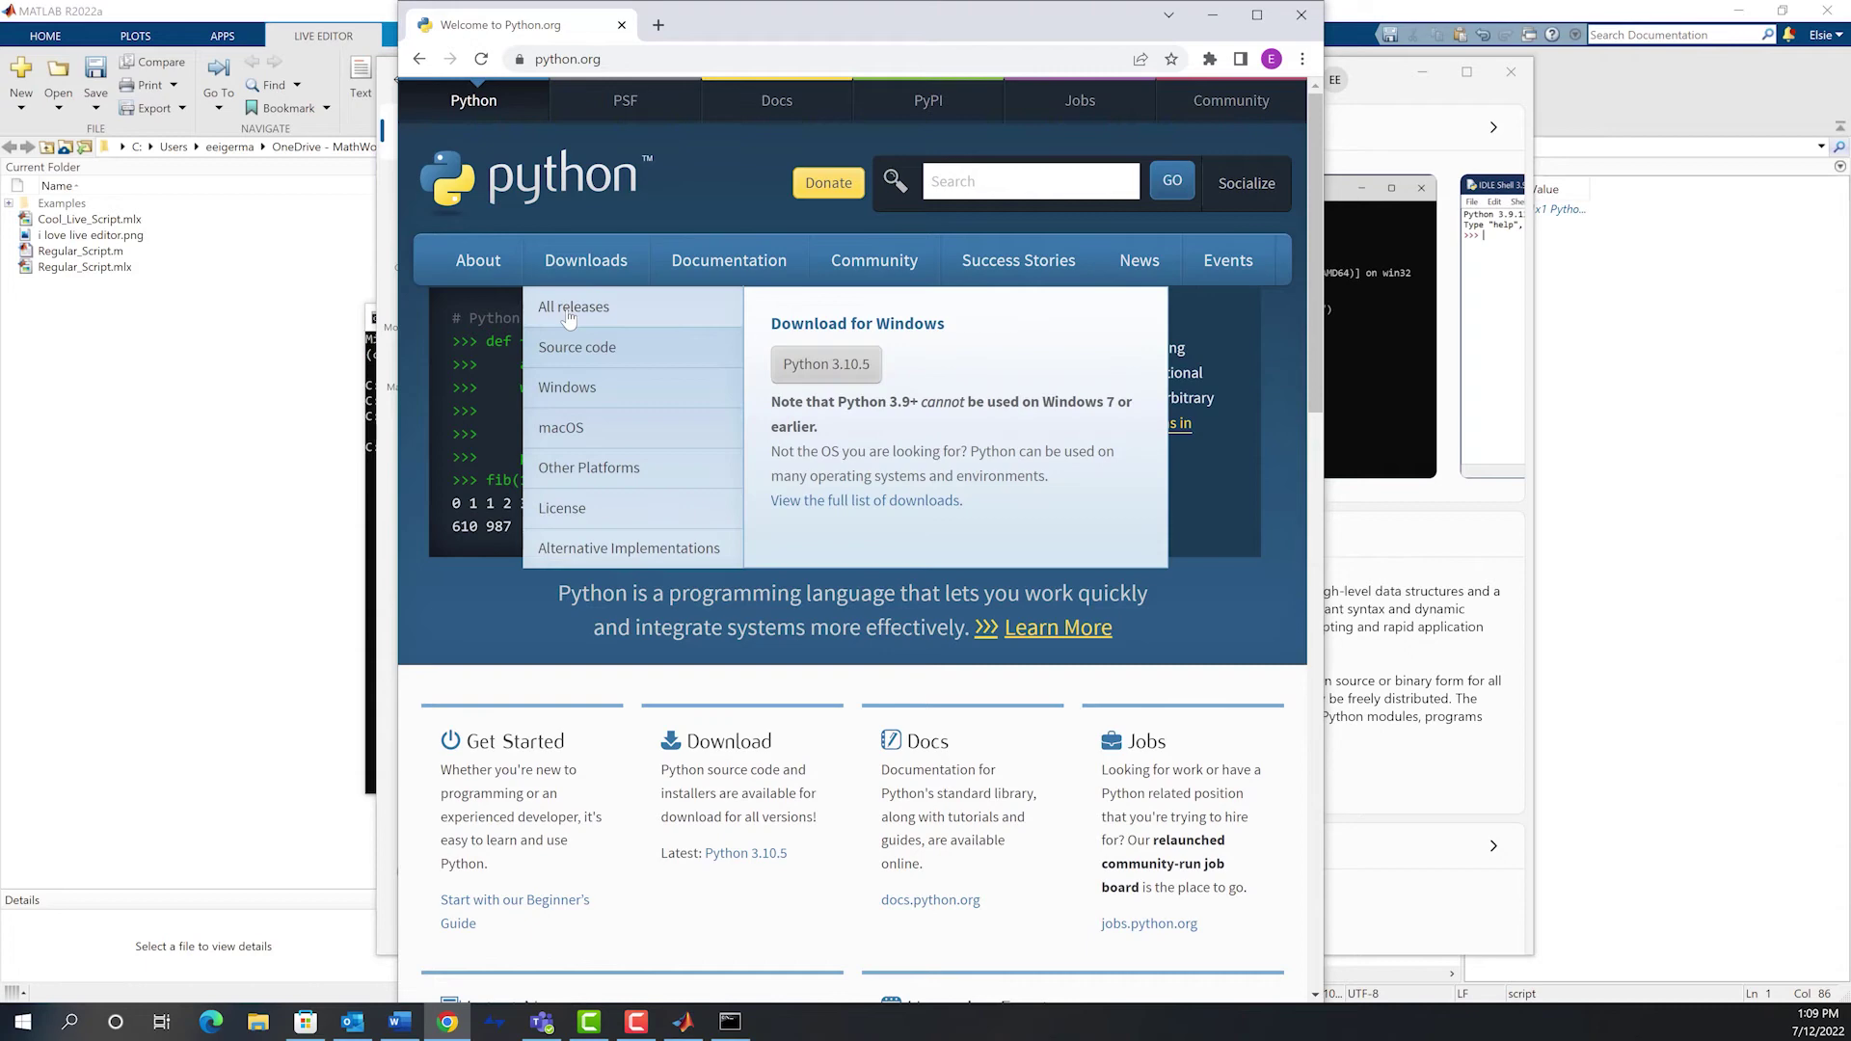
- Go to python.org's All releases list and open the Python 3.9.13 release page
{"action": "left_click", "coordinate": [573, 306]}
{"action": "scroll", "coordinate": [948, 825], "scroll_direction": "down", "scroll_amount": 2}
{"action": "scroll", "coordinate": [896, 818], "scroll_direction": "down", "scroll_amount": 2}
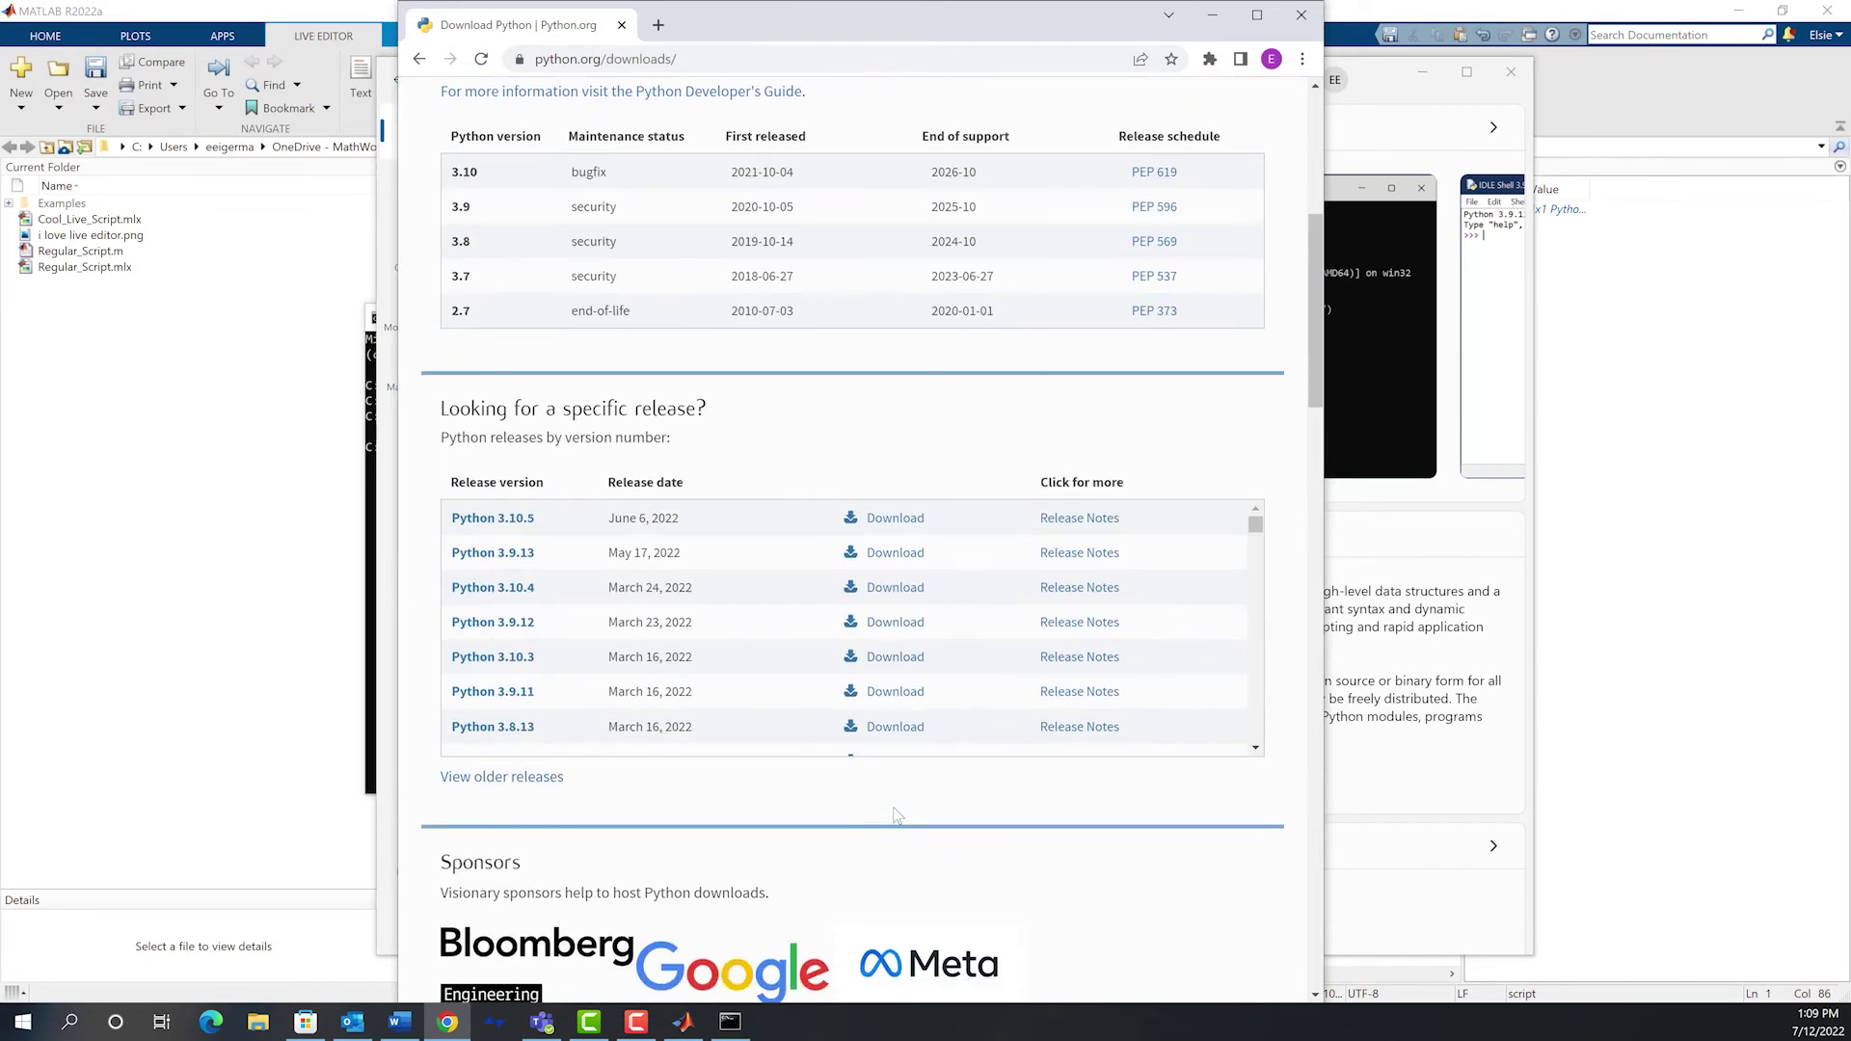
{"action": "left_click", "coordinate": [898, 556]}
{"action": "scroll", "coordinate": [1011, 437], "scroll_direction": "down", "scroll_amount": 5}
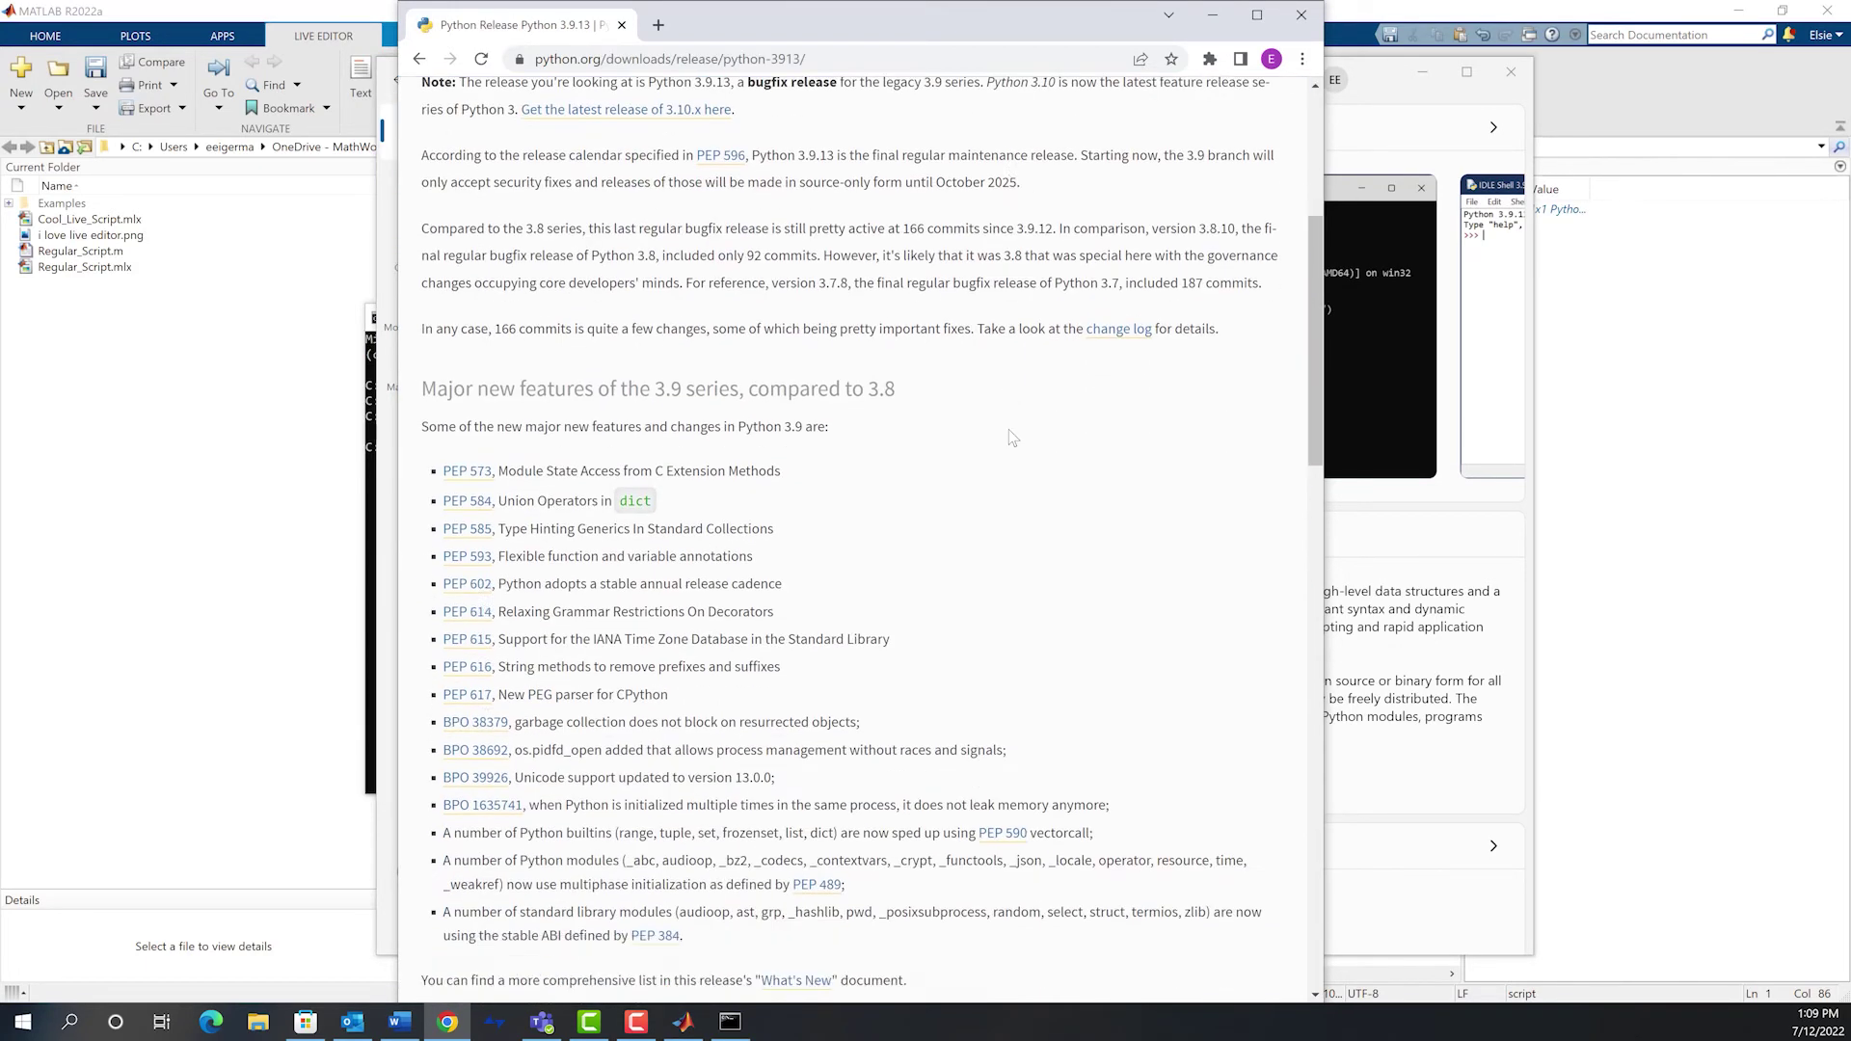
{"action": "scroll", "coordinate": [1012, 437], "scroll_direction": "down", "scroll_amount": 10}
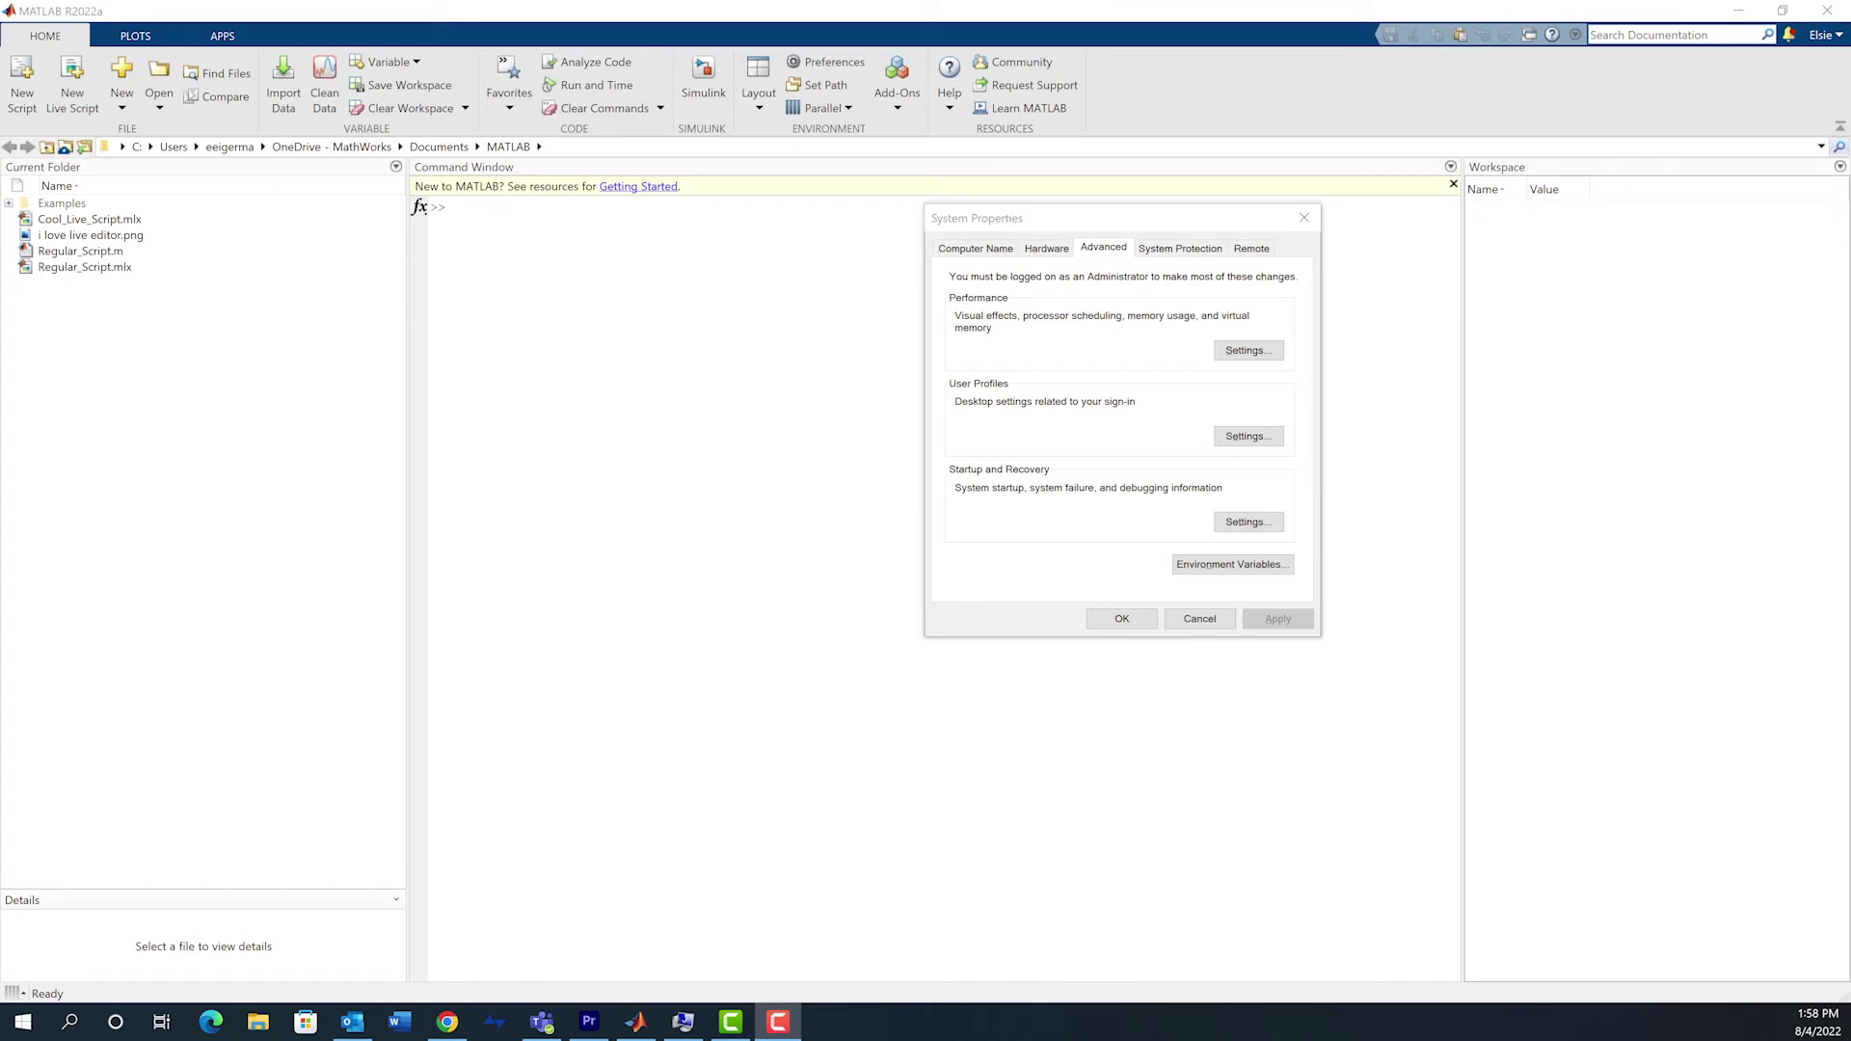
- Add a system environment variable named Python whose value is the Python39 python.exe path
{"action": "left_click", "coordinate": [1223, 569]}
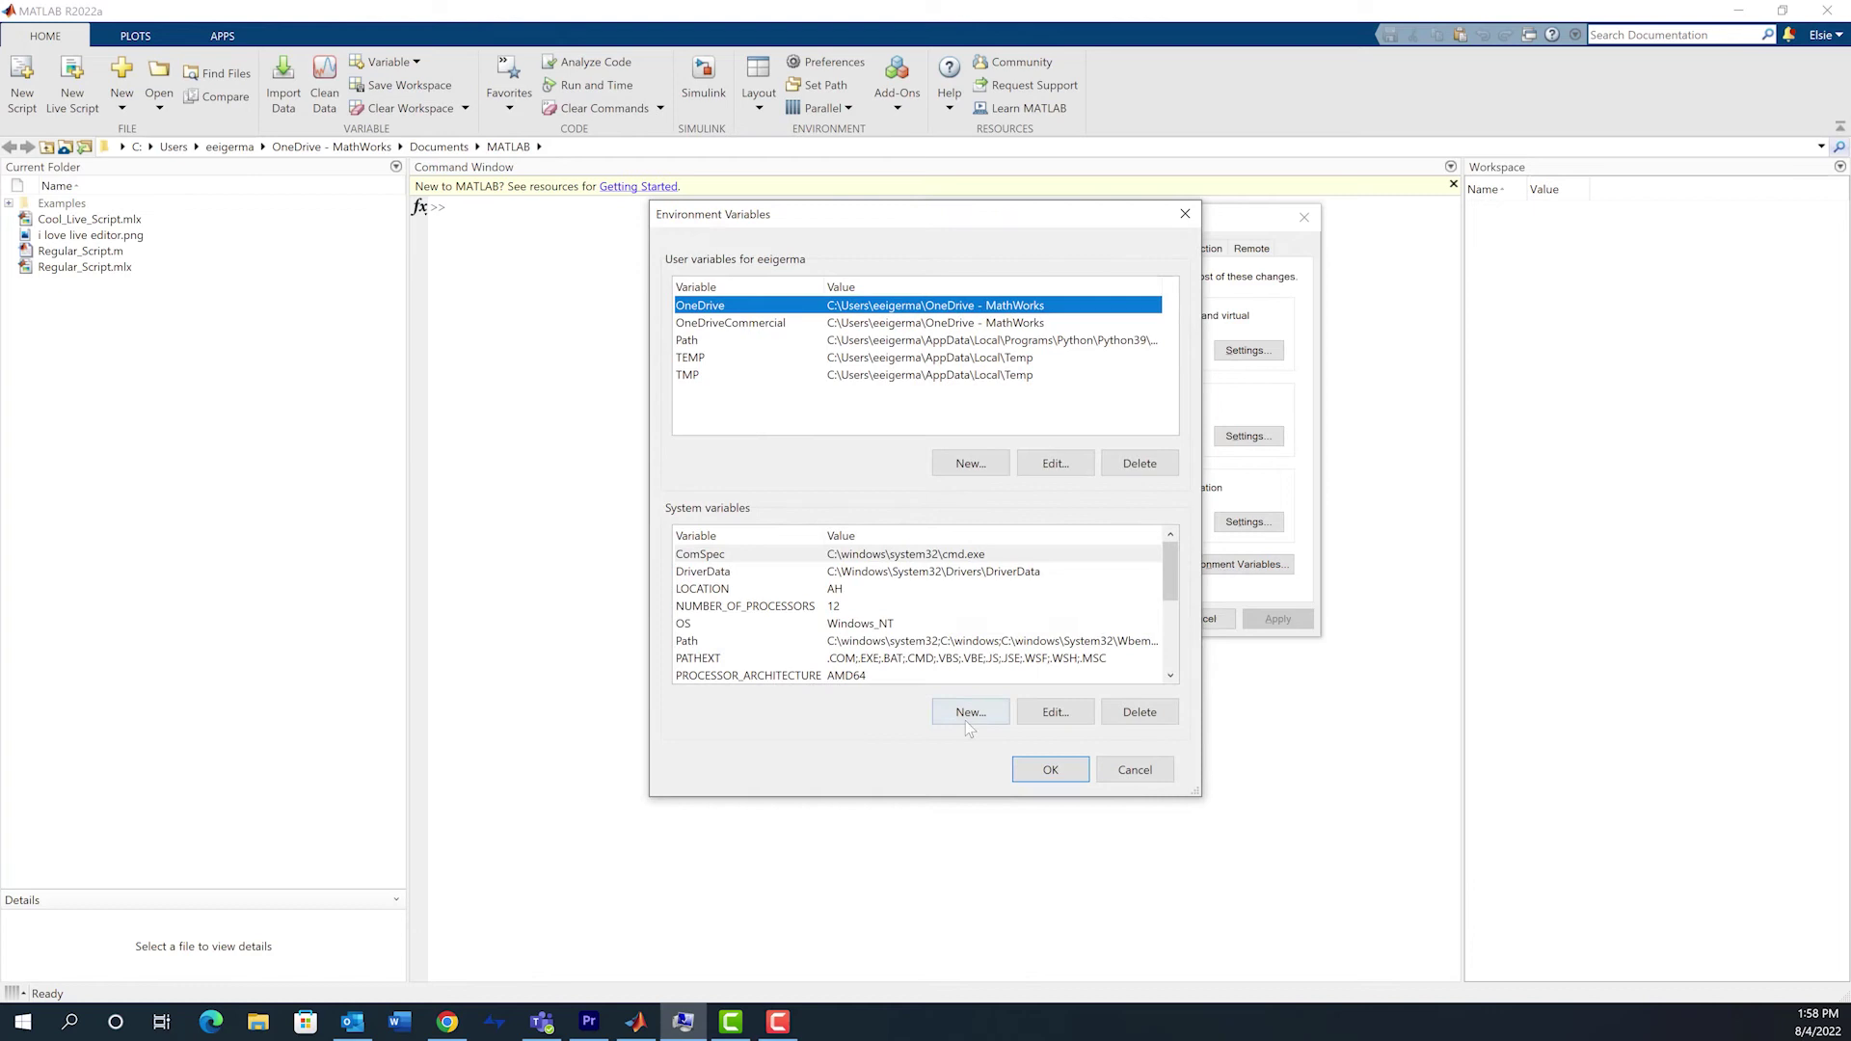
{"action": "left_click", "coordinate": [968, 713]}
{"action": "right_click", "coordinate": [888, 512]}
{"action": "left_click", "coordinate": [955, 584]}
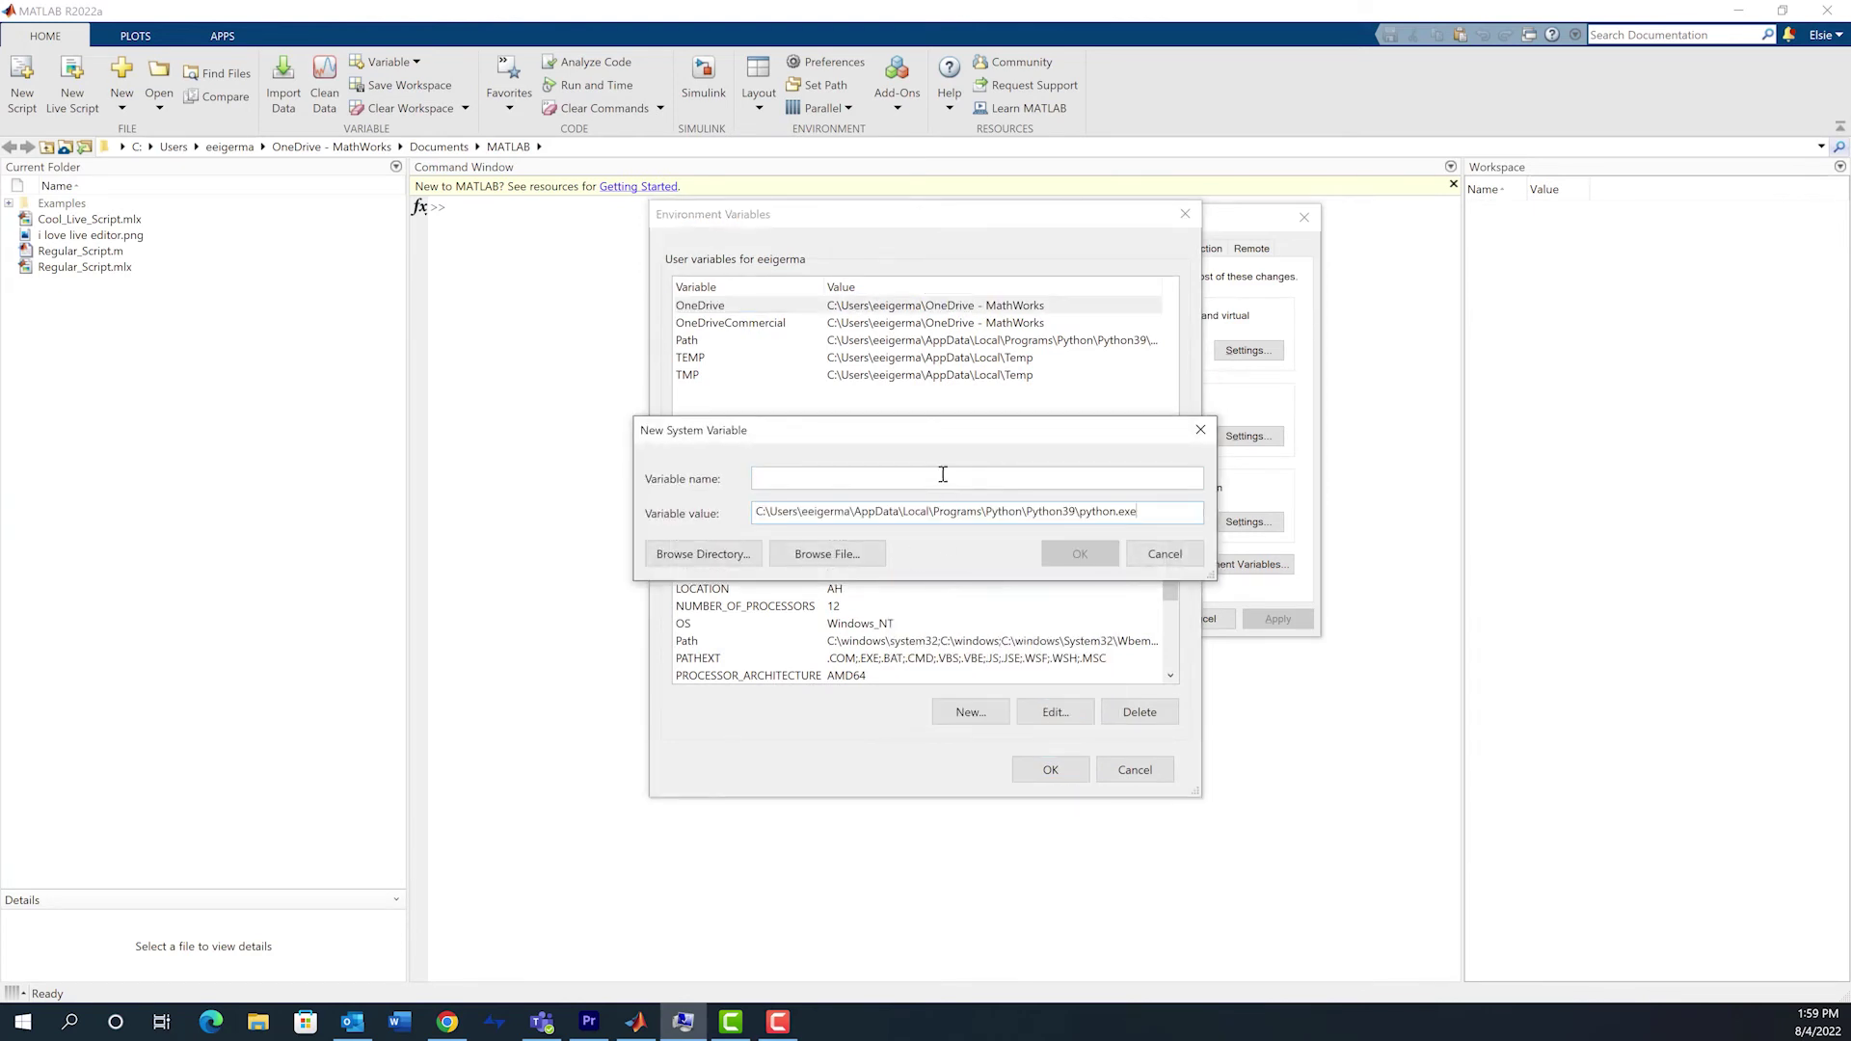
{"action": "type", "text": "Python_"}
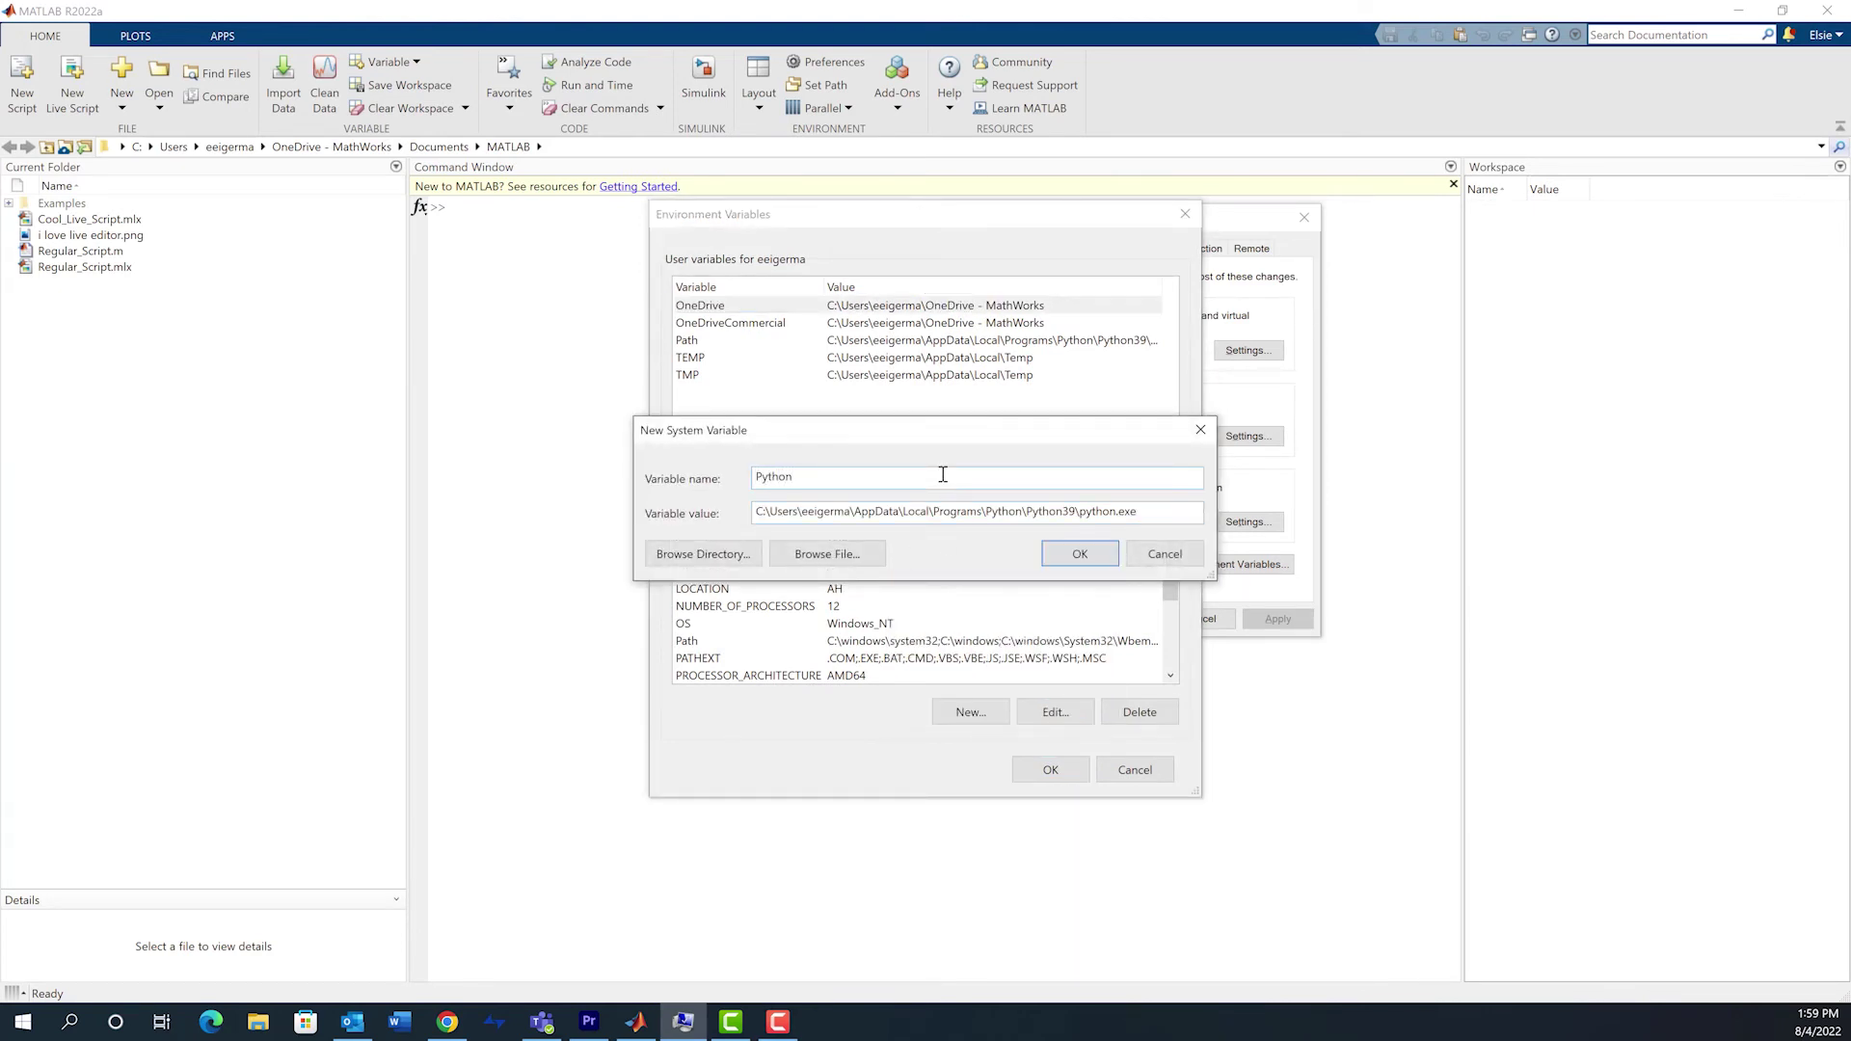
{"action": "type", "text": "Home"}
{"action": "key", "text": "Return"}
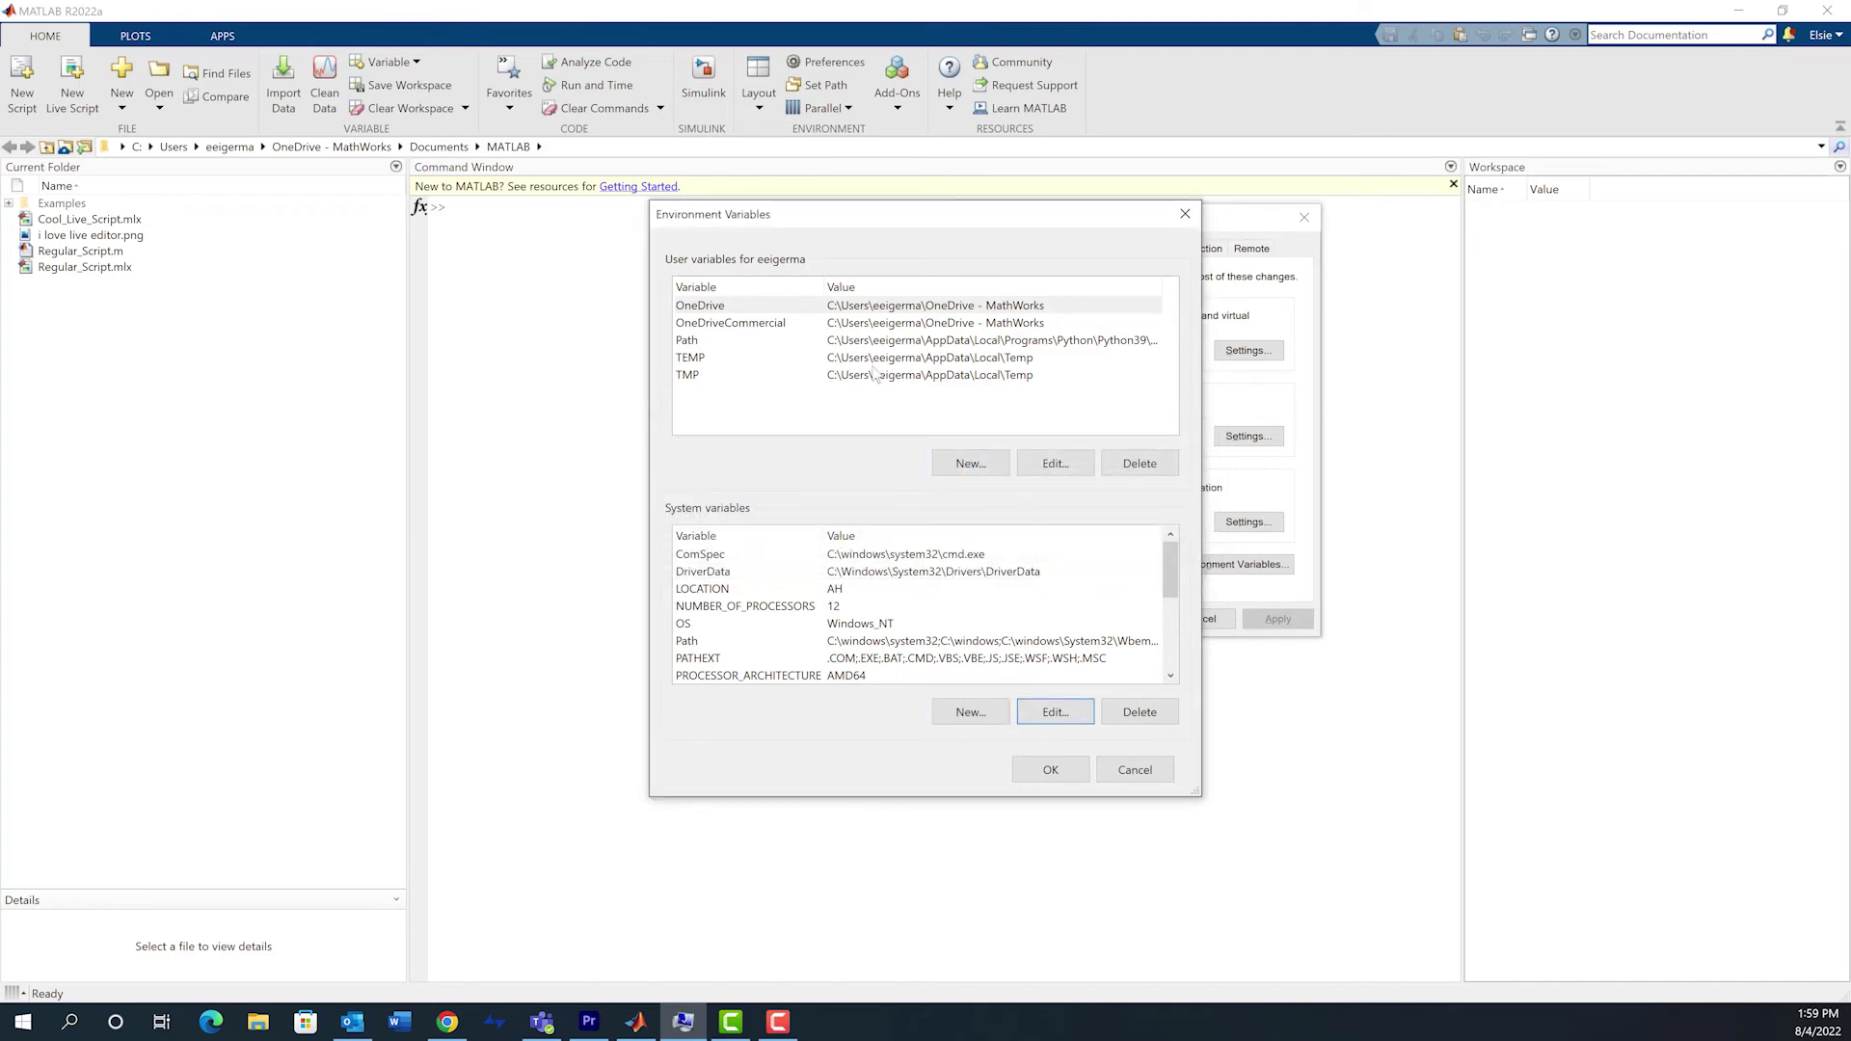
- Add a Python_Home entry to the Windows system Path and confirm both dialogs
{"action": "double_click", "coordinate": [814, 641]}
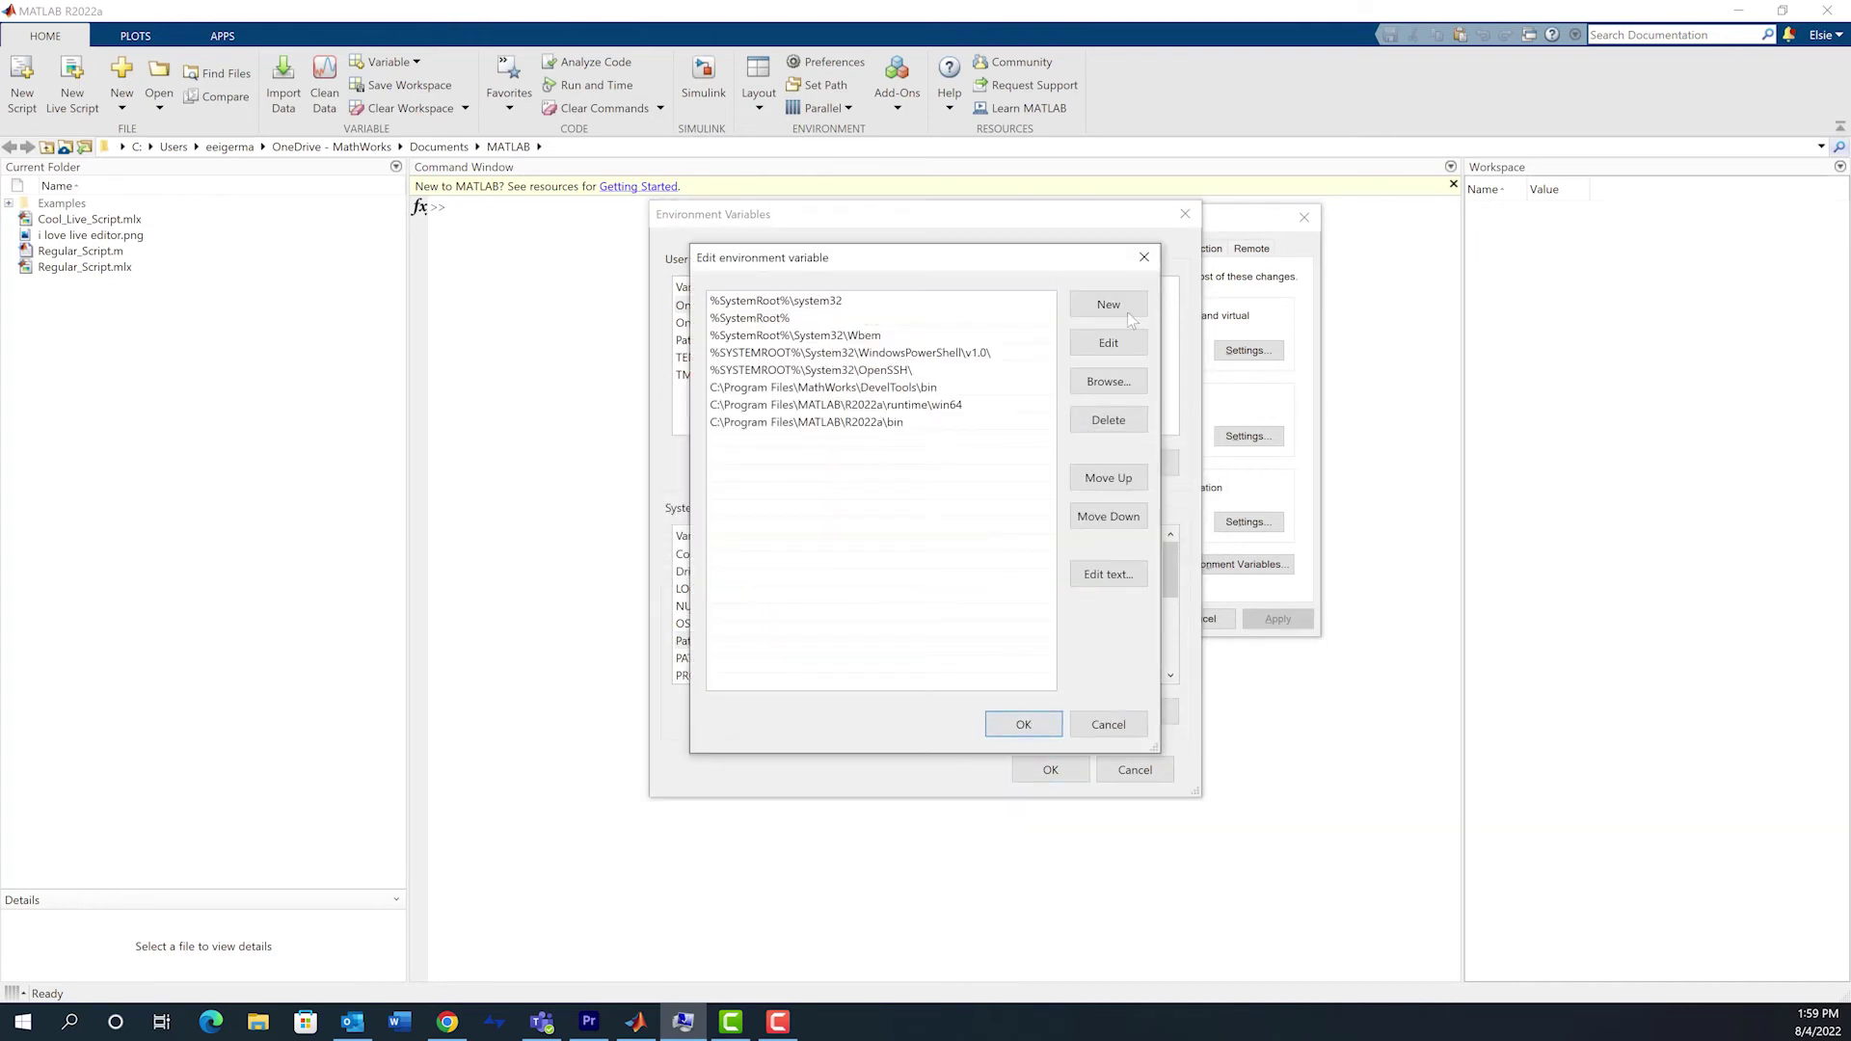
{"action": "left_click", "coordinate": [1108, 305]}
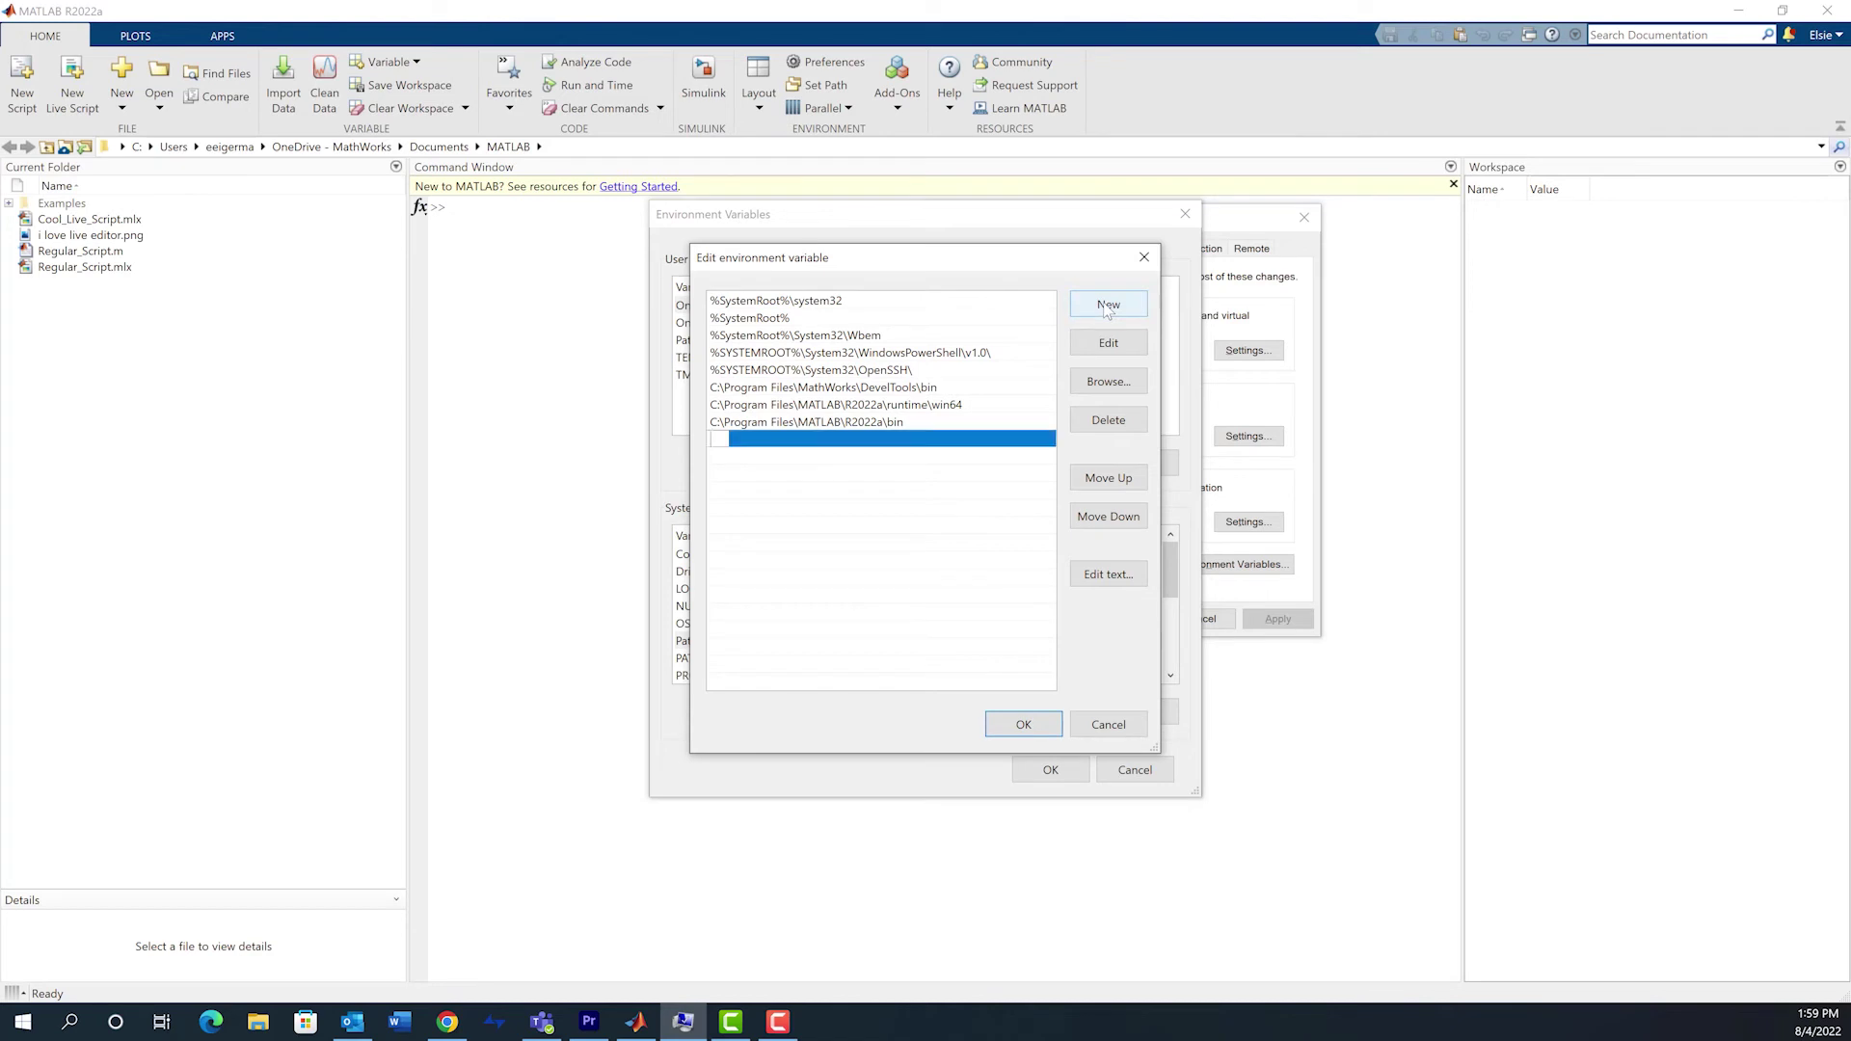
{"action": "type", "text": "Pyt"}
{"action": "type", "text": "hon_Home"}
{"action": "left_click", "coordinate": [1022, 723]}
{"action": "left_click", "coordinate": [1054, 770]}
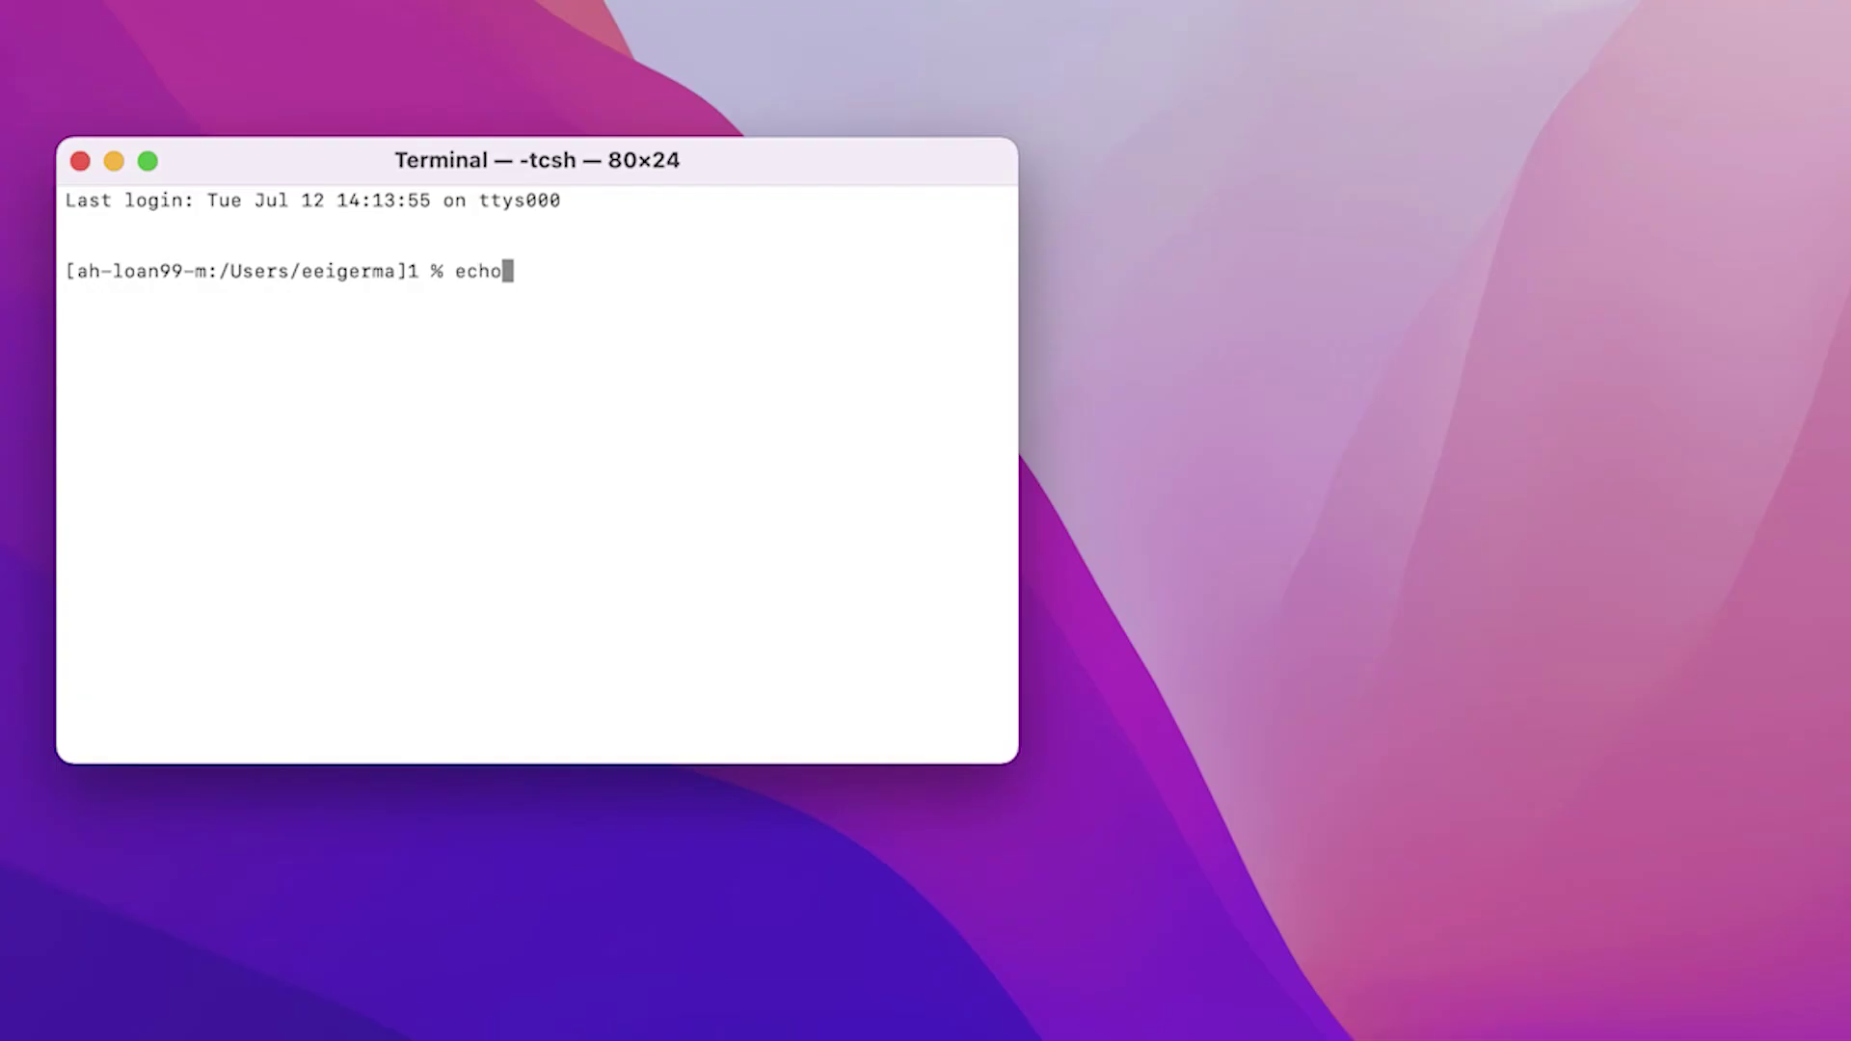
{"action": "type", "text": "$0"}
- Run echo $0 in Terminal, which shows the shell is tcsh
{"action": "key", "text": "Return"}
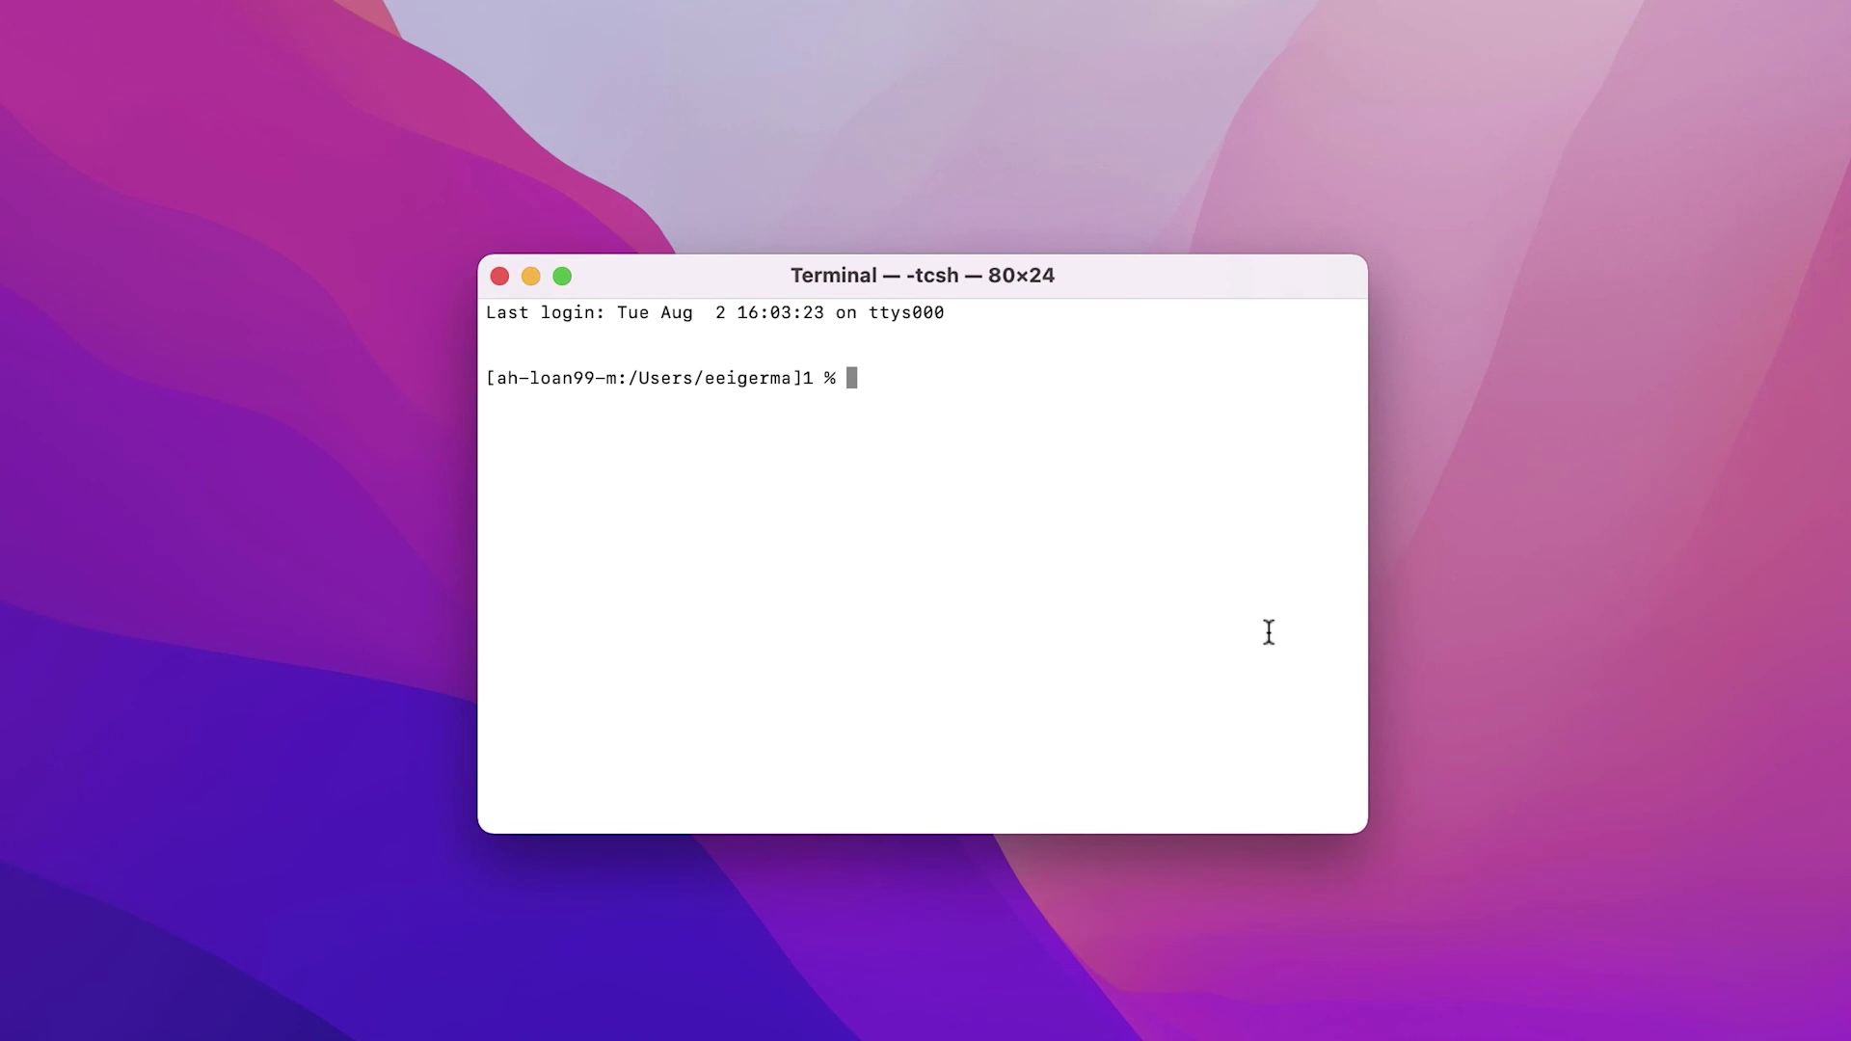
{"action": "type", "text": "nano "}
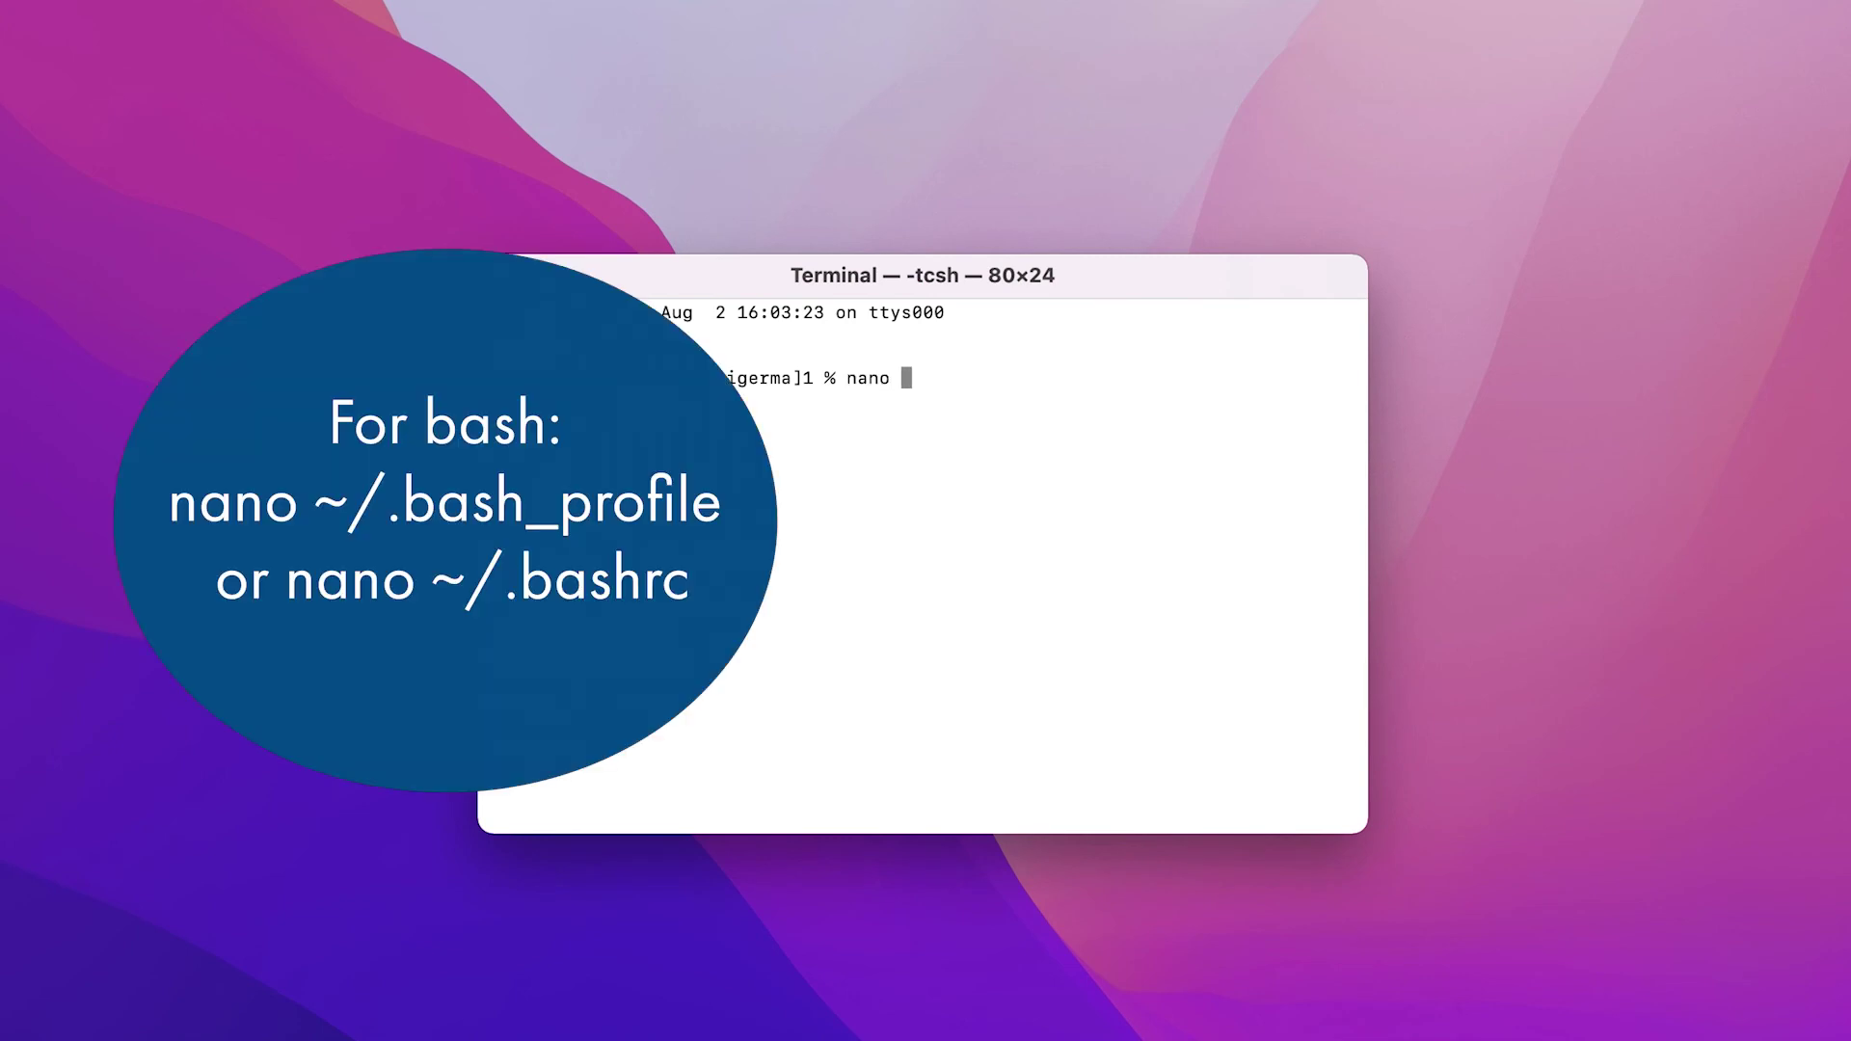
{"action": "type", "text": "~/.zsh"}
{"action": "type", "text": "_profile"}
- Add 'export PATH=$PATH:/usr/local/bin/python3' to ~/.zsh_profile in nano and save it
{"action": "key", "text": "Return"}
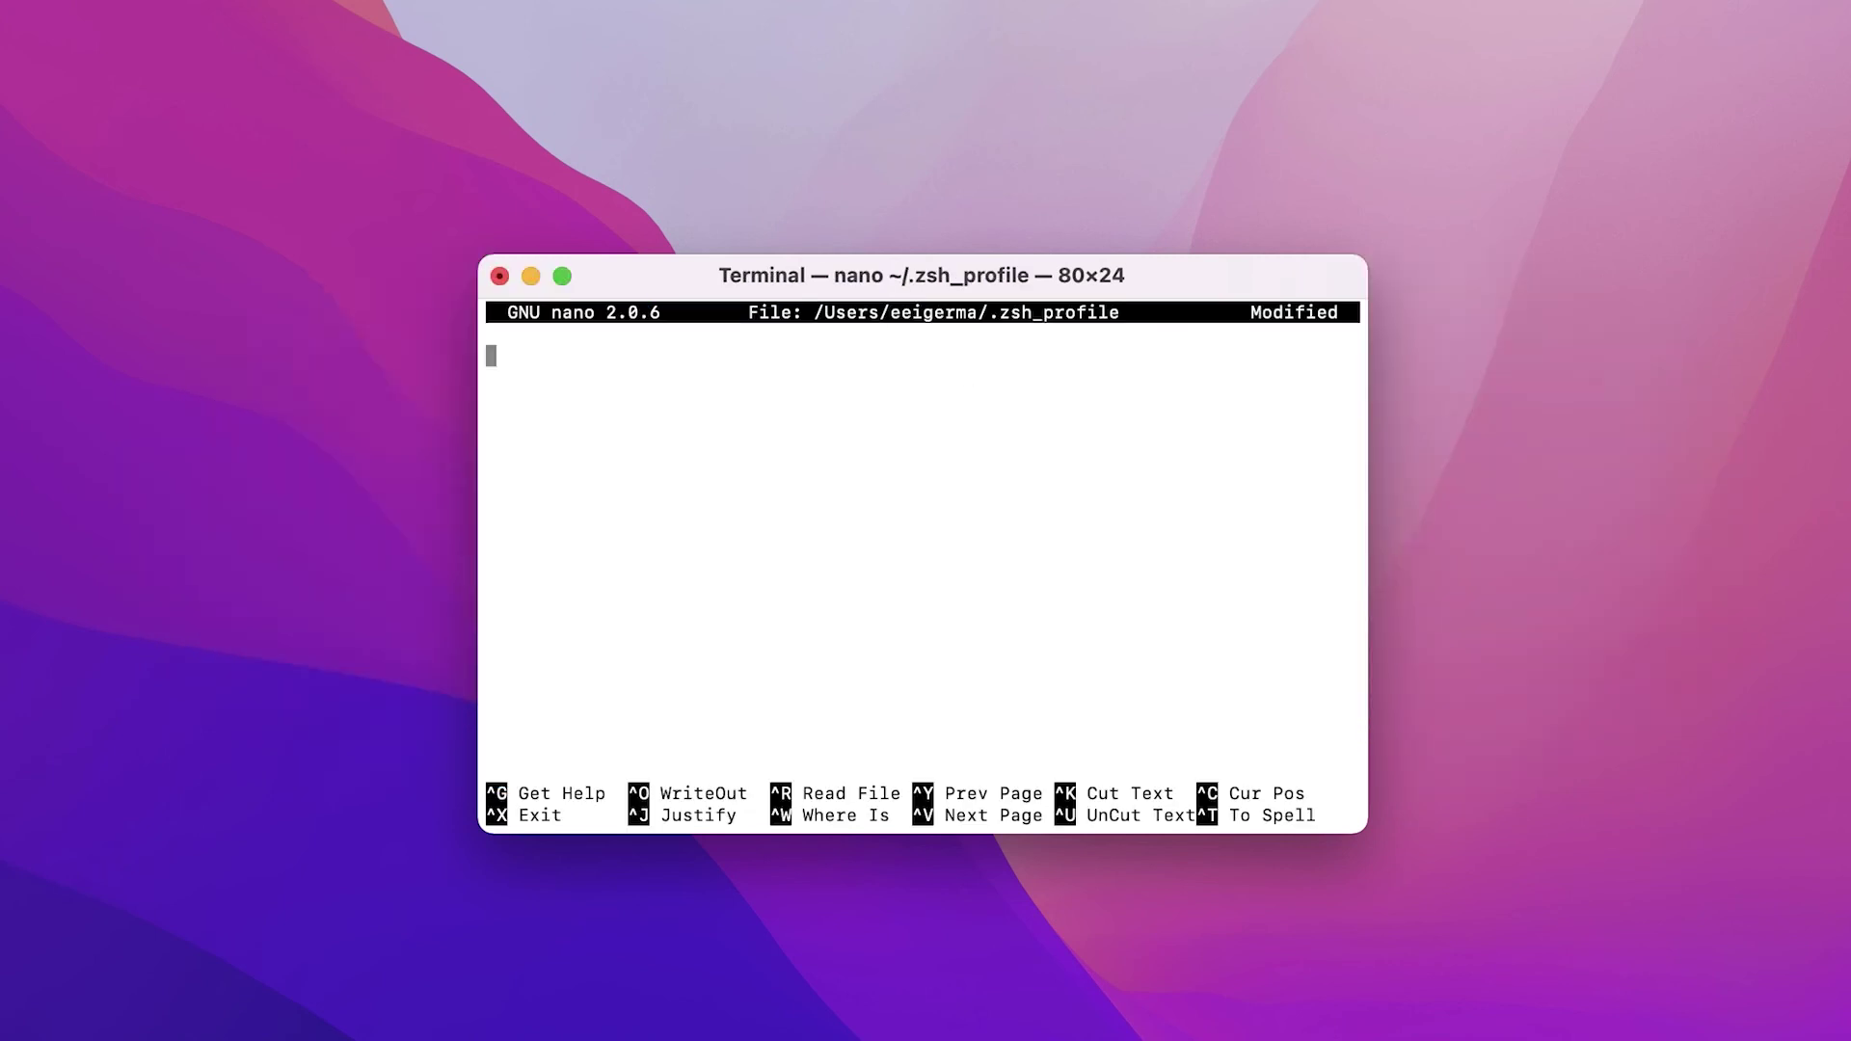
{"action": "type", "text": "export "}
{"action": "type", "text": "PATH"}
{"action": "type", "text": "=$"}
{"action": "type", "text": "PATH: "}
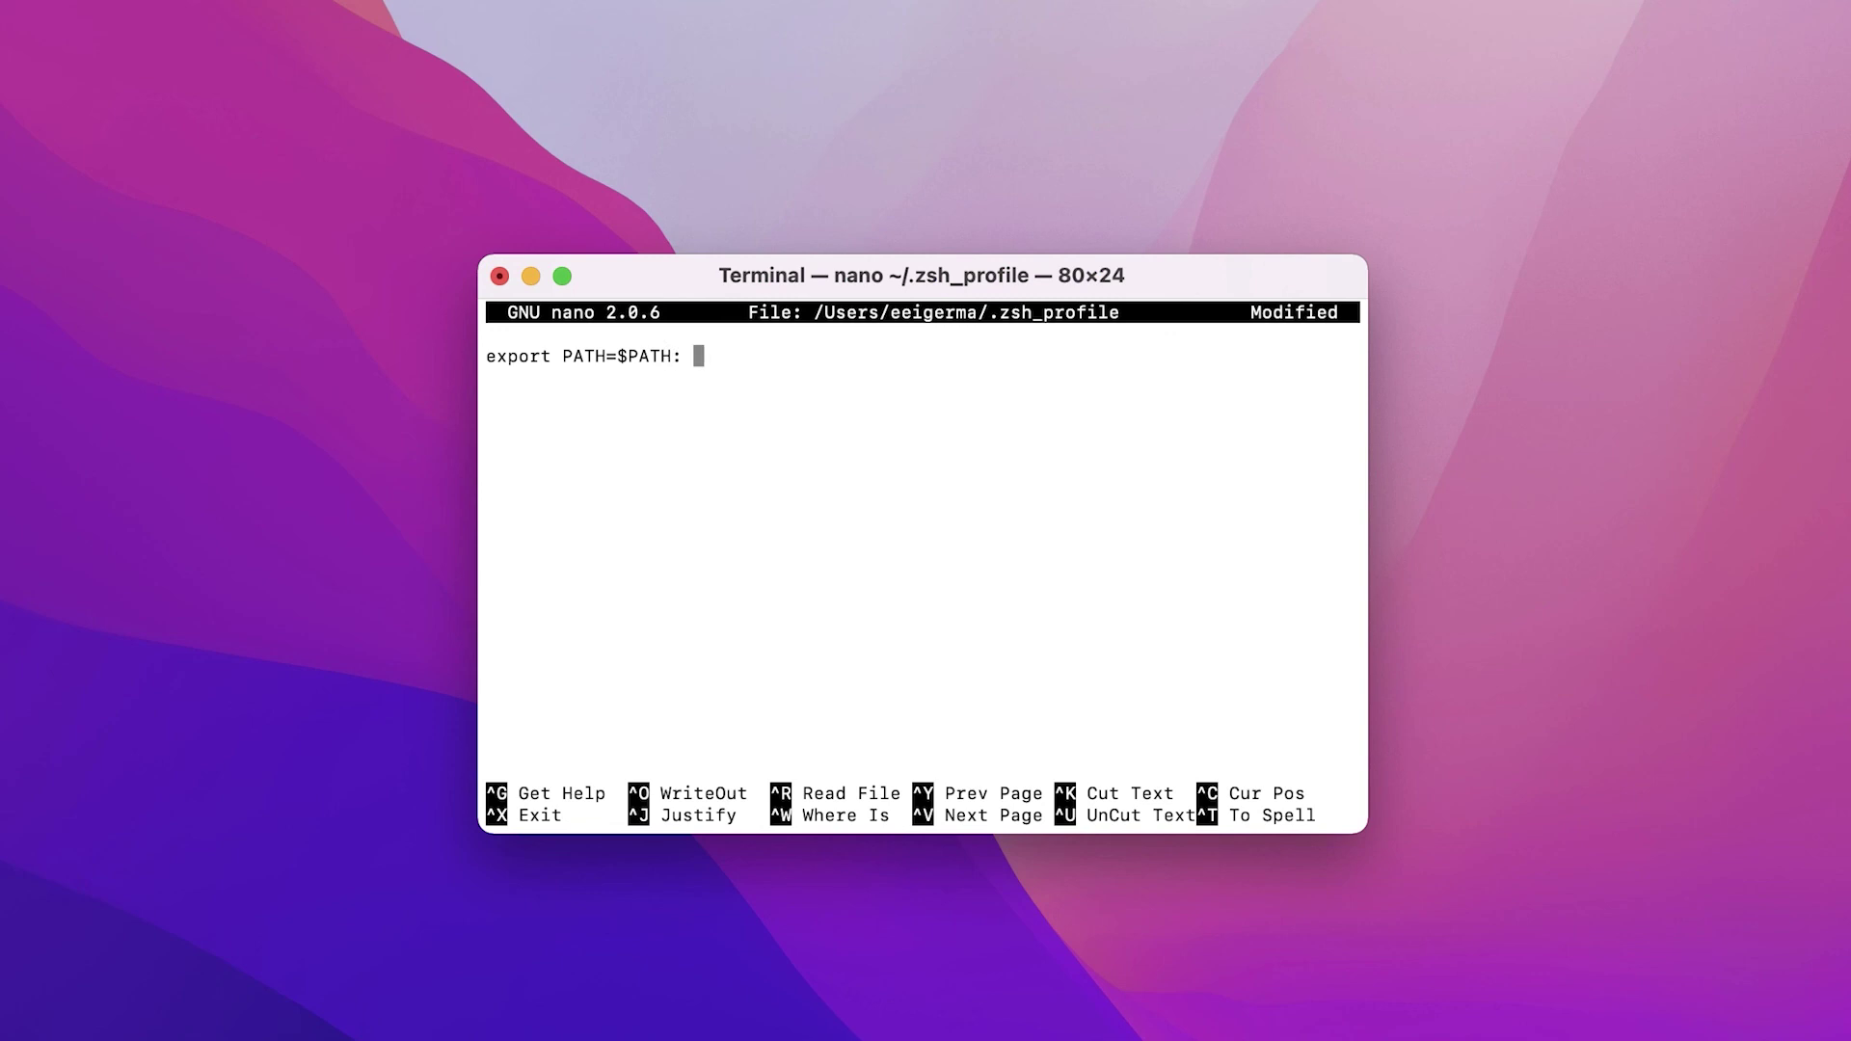
{"action": "type", "text": "/usr/local/bin/python3"}
{"action": "key", "text": "ctrl+x"}
{"action": "key", "text": "y"}
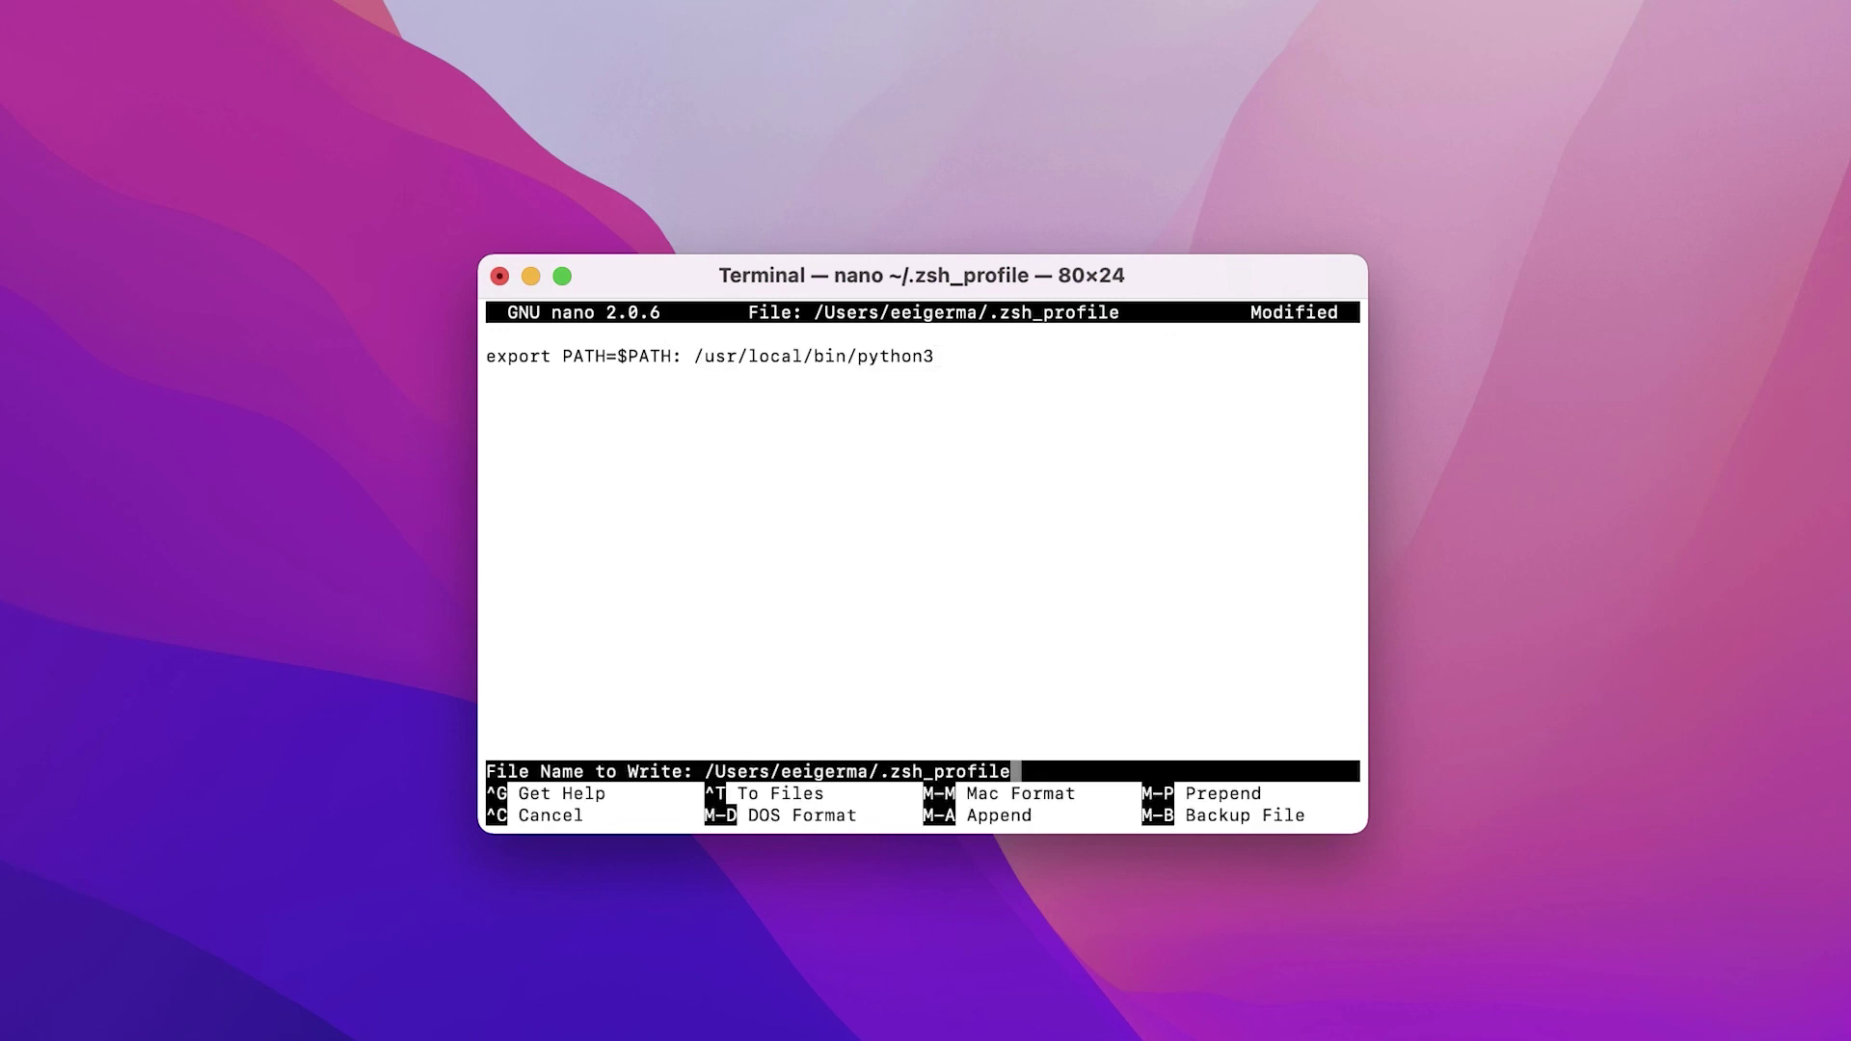
{"action": "key", "text": "Return"}
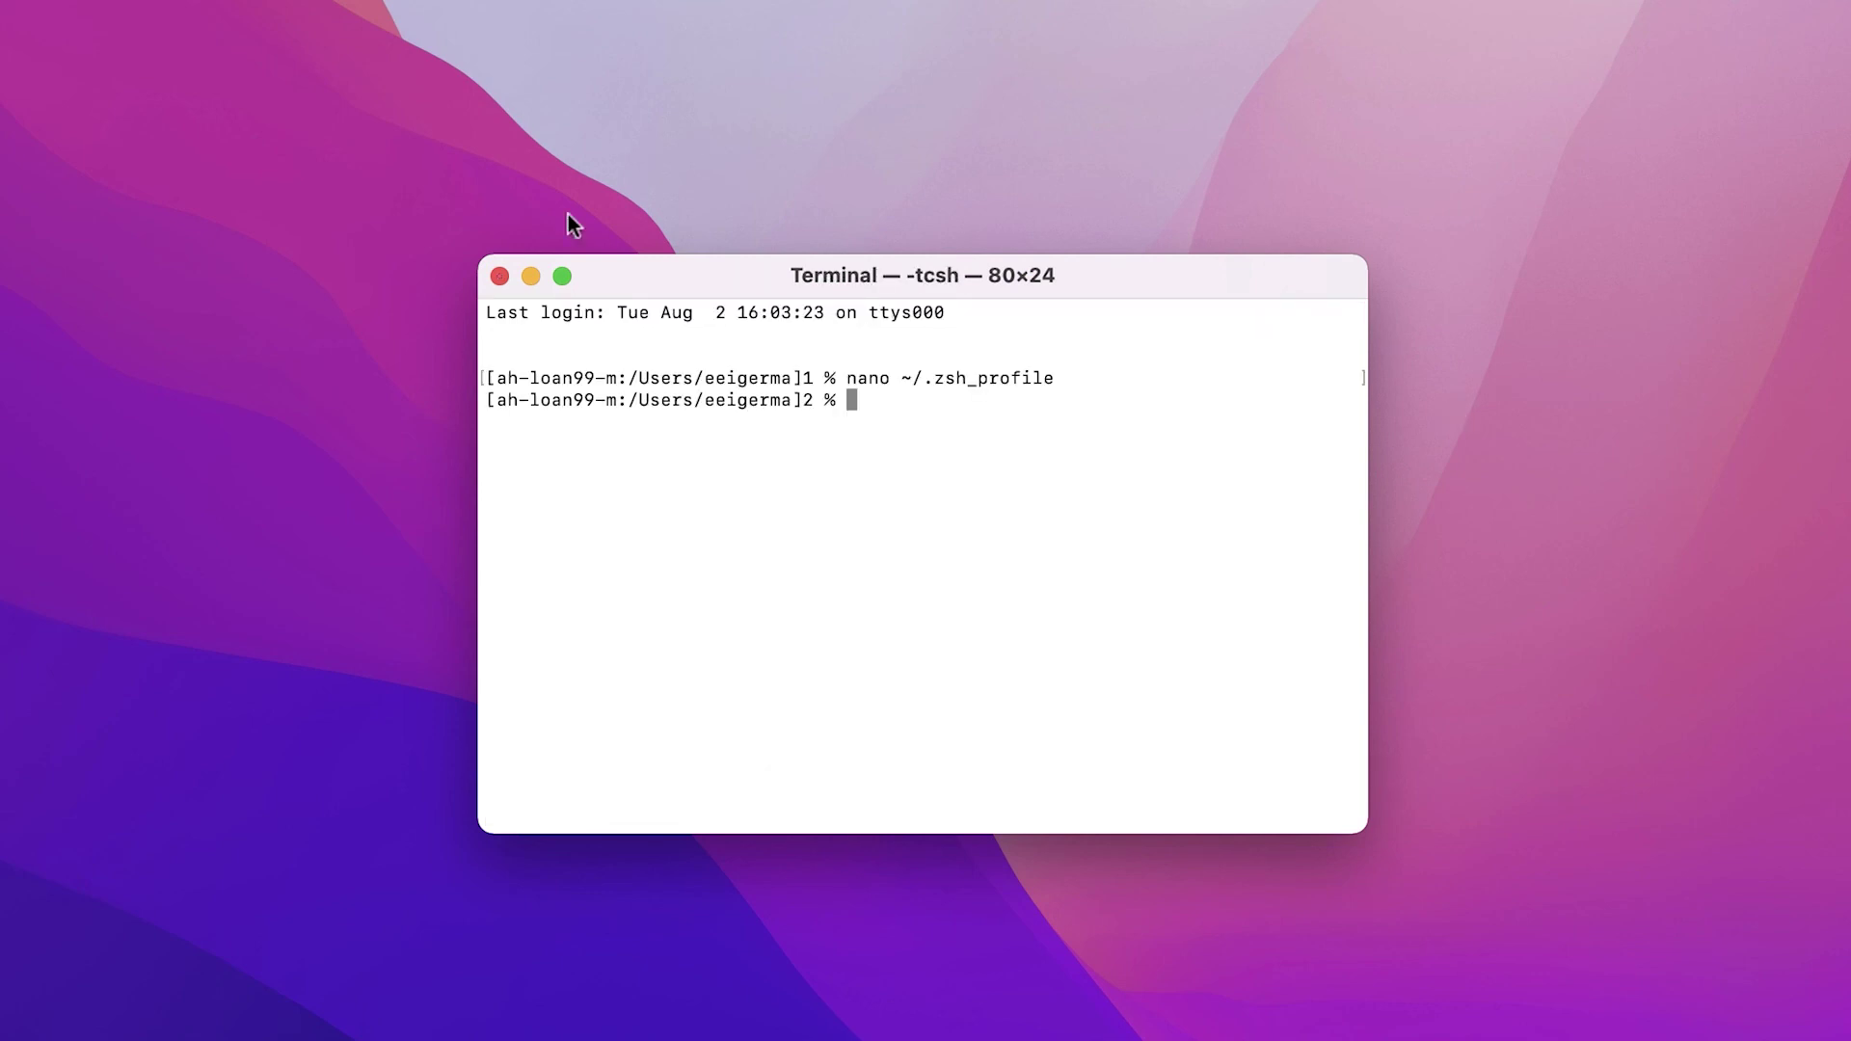
{"action": "type", "text": "echo "}
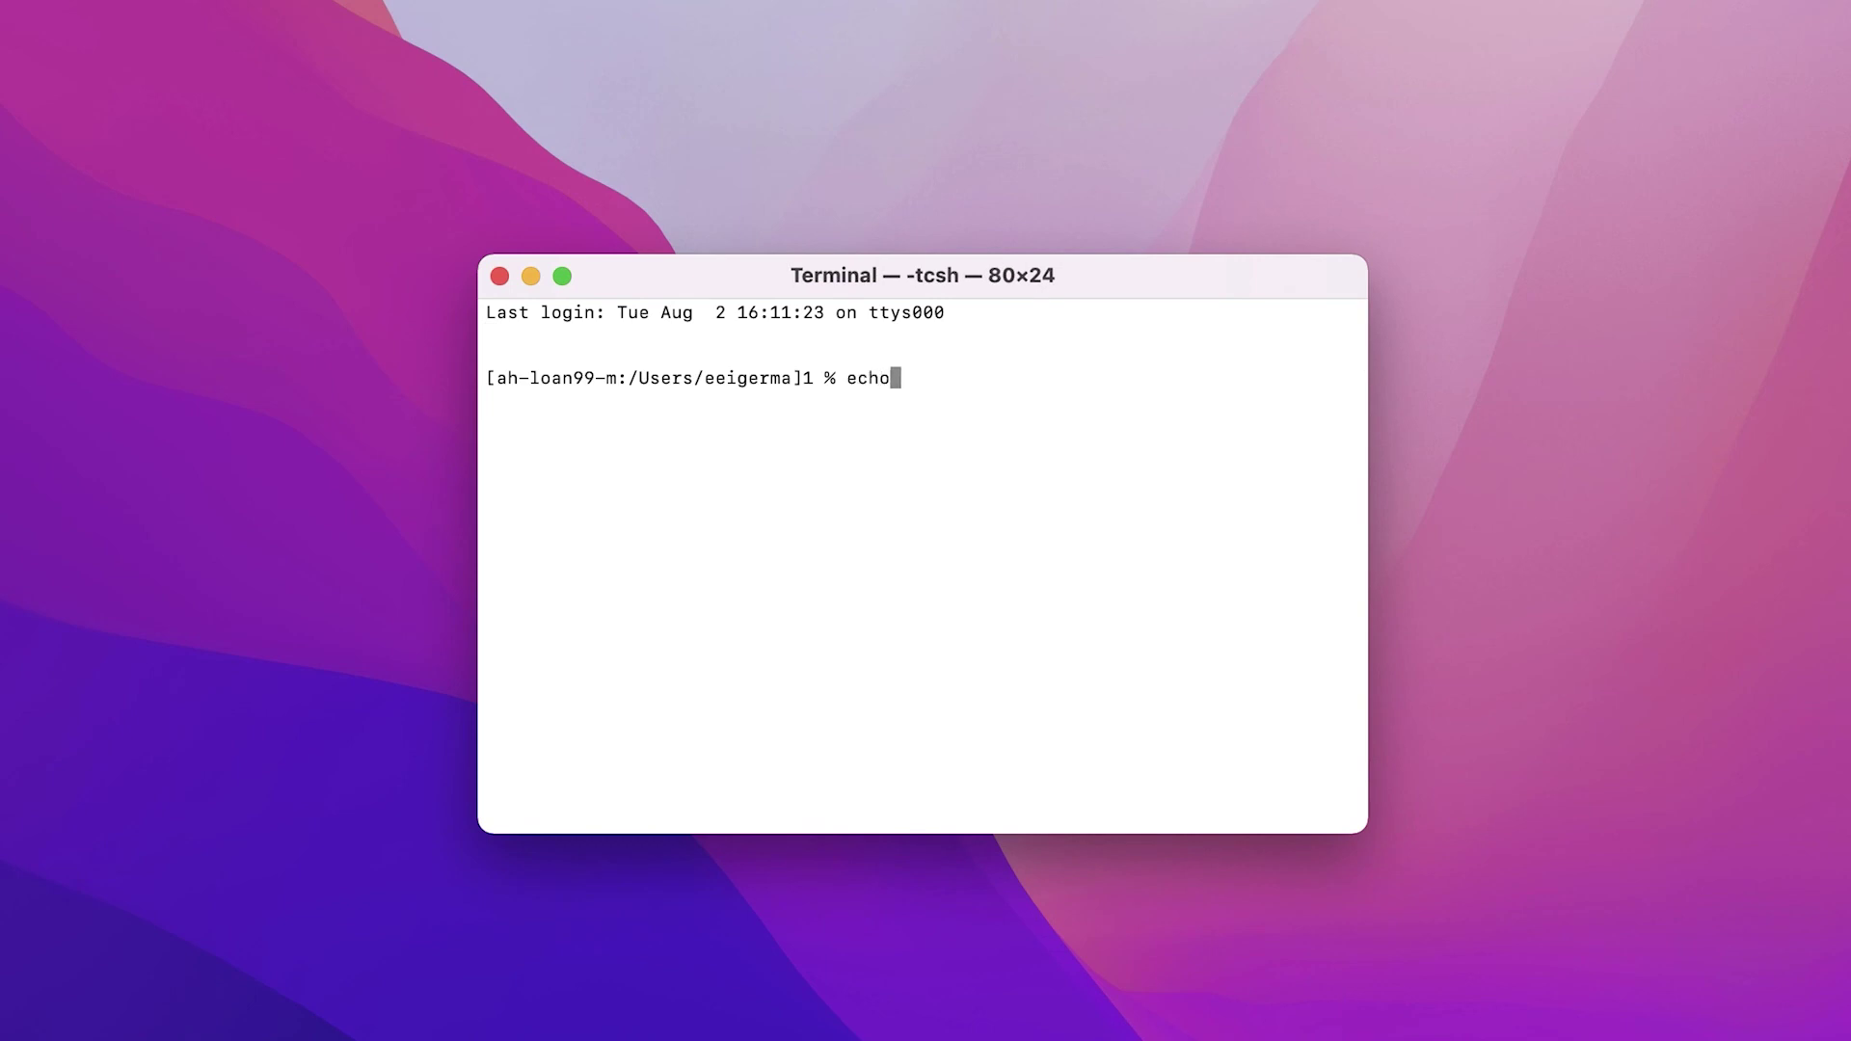
{"action": "type", "text": "$PAT"}
{"action": "type", "text": "H"}
- Run echo $PATH in a new Terminal session to confirm /usr/local/bin/python3 is listed
{"action": "key", "text": "Return"}
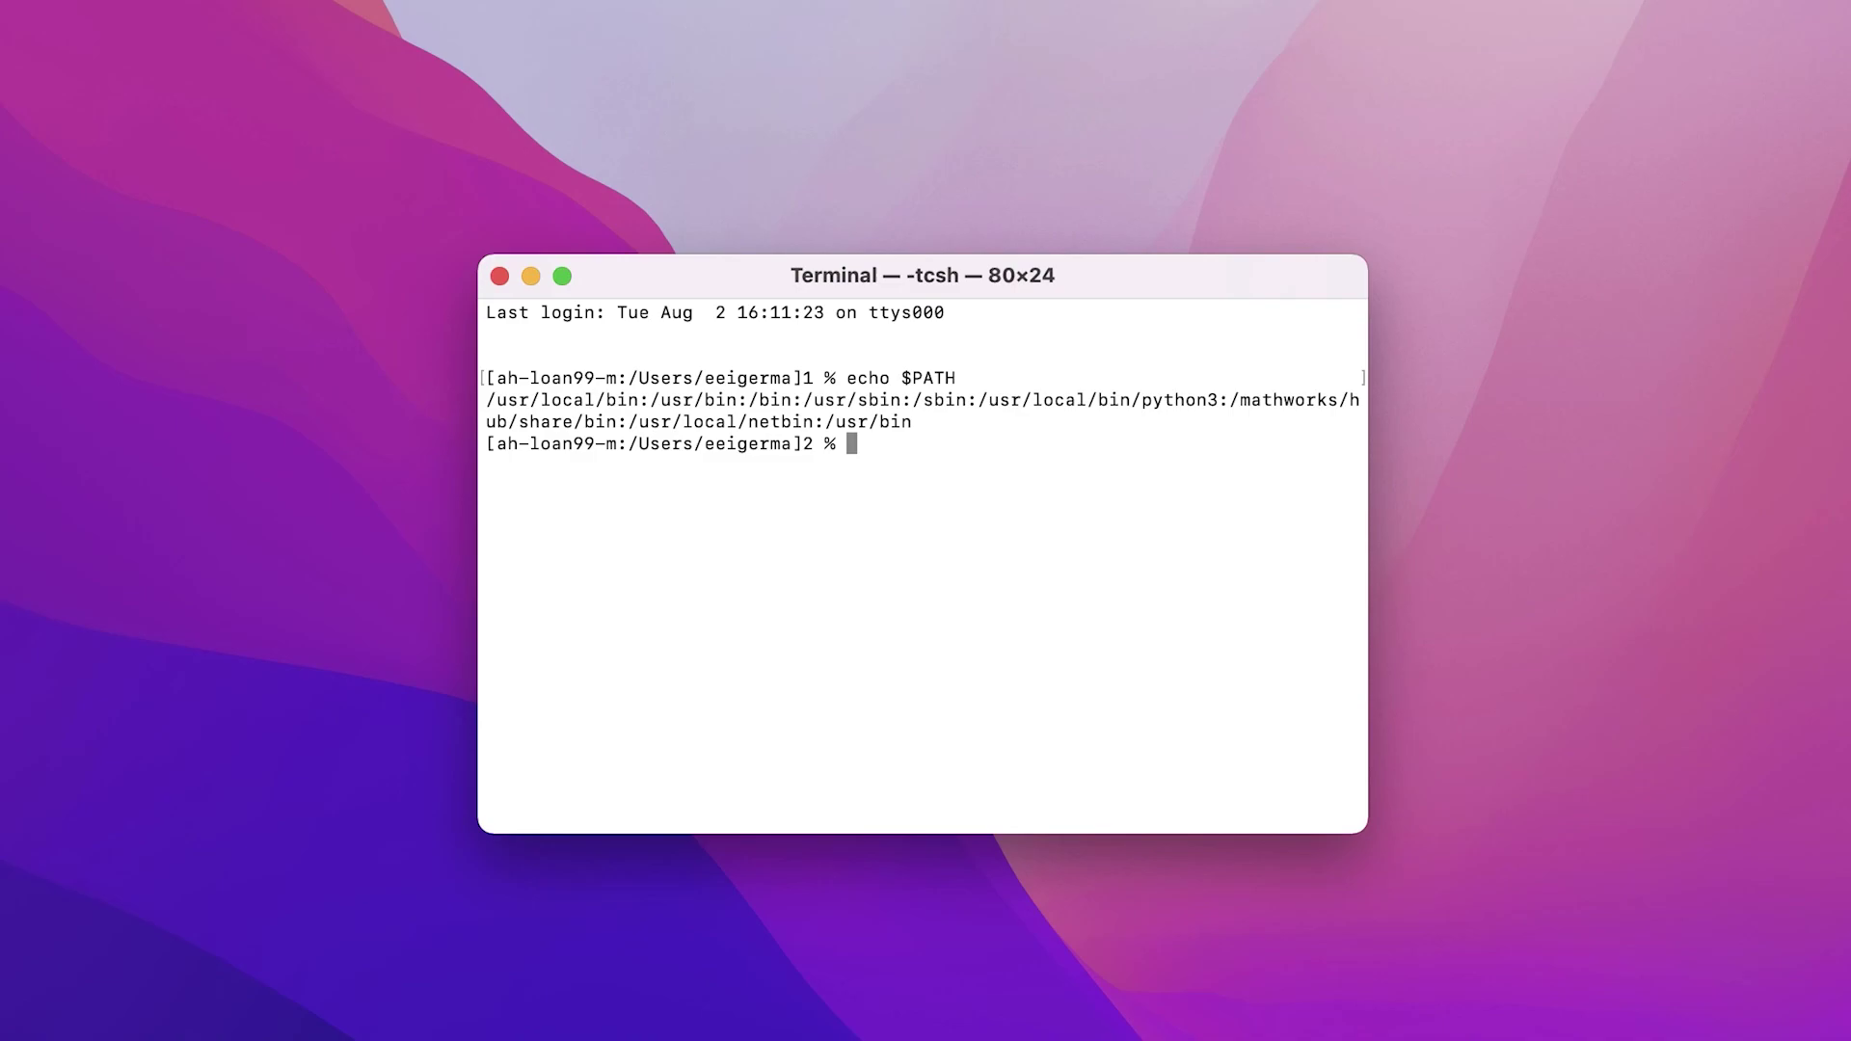